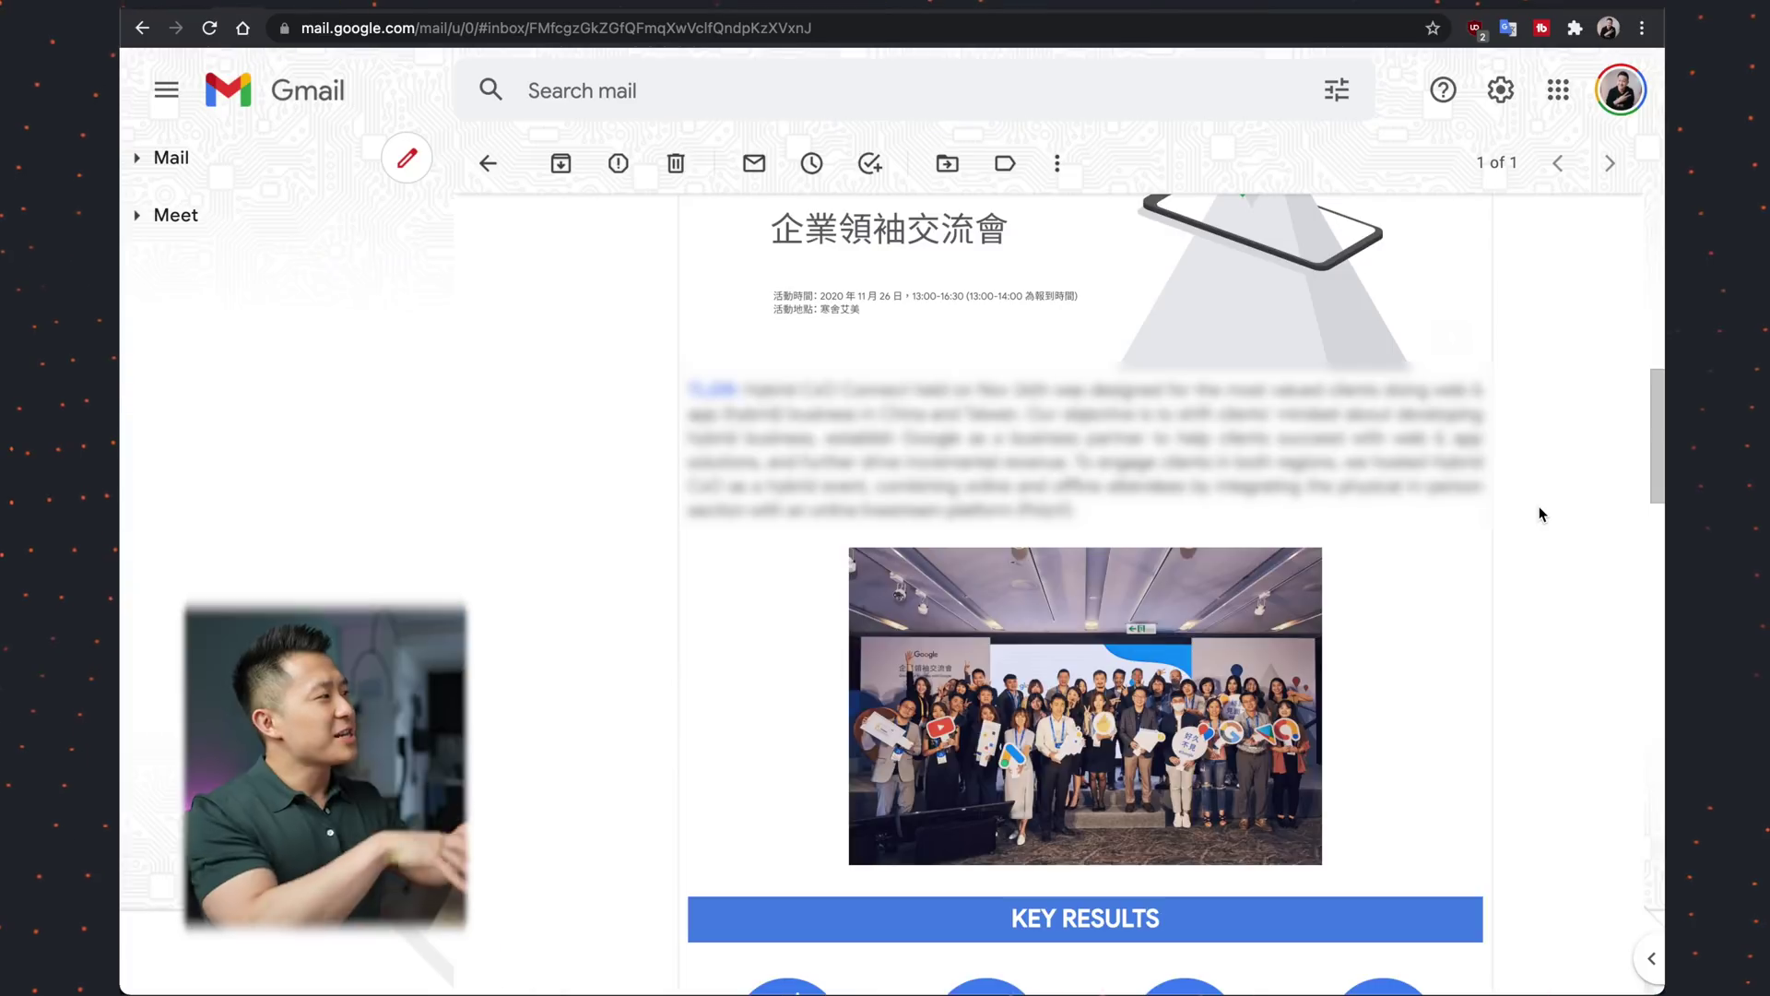
Step: Scroll the event email down to its photo and switch to the Google Photos Utilities page
scroll(1538, 516, down, 3)
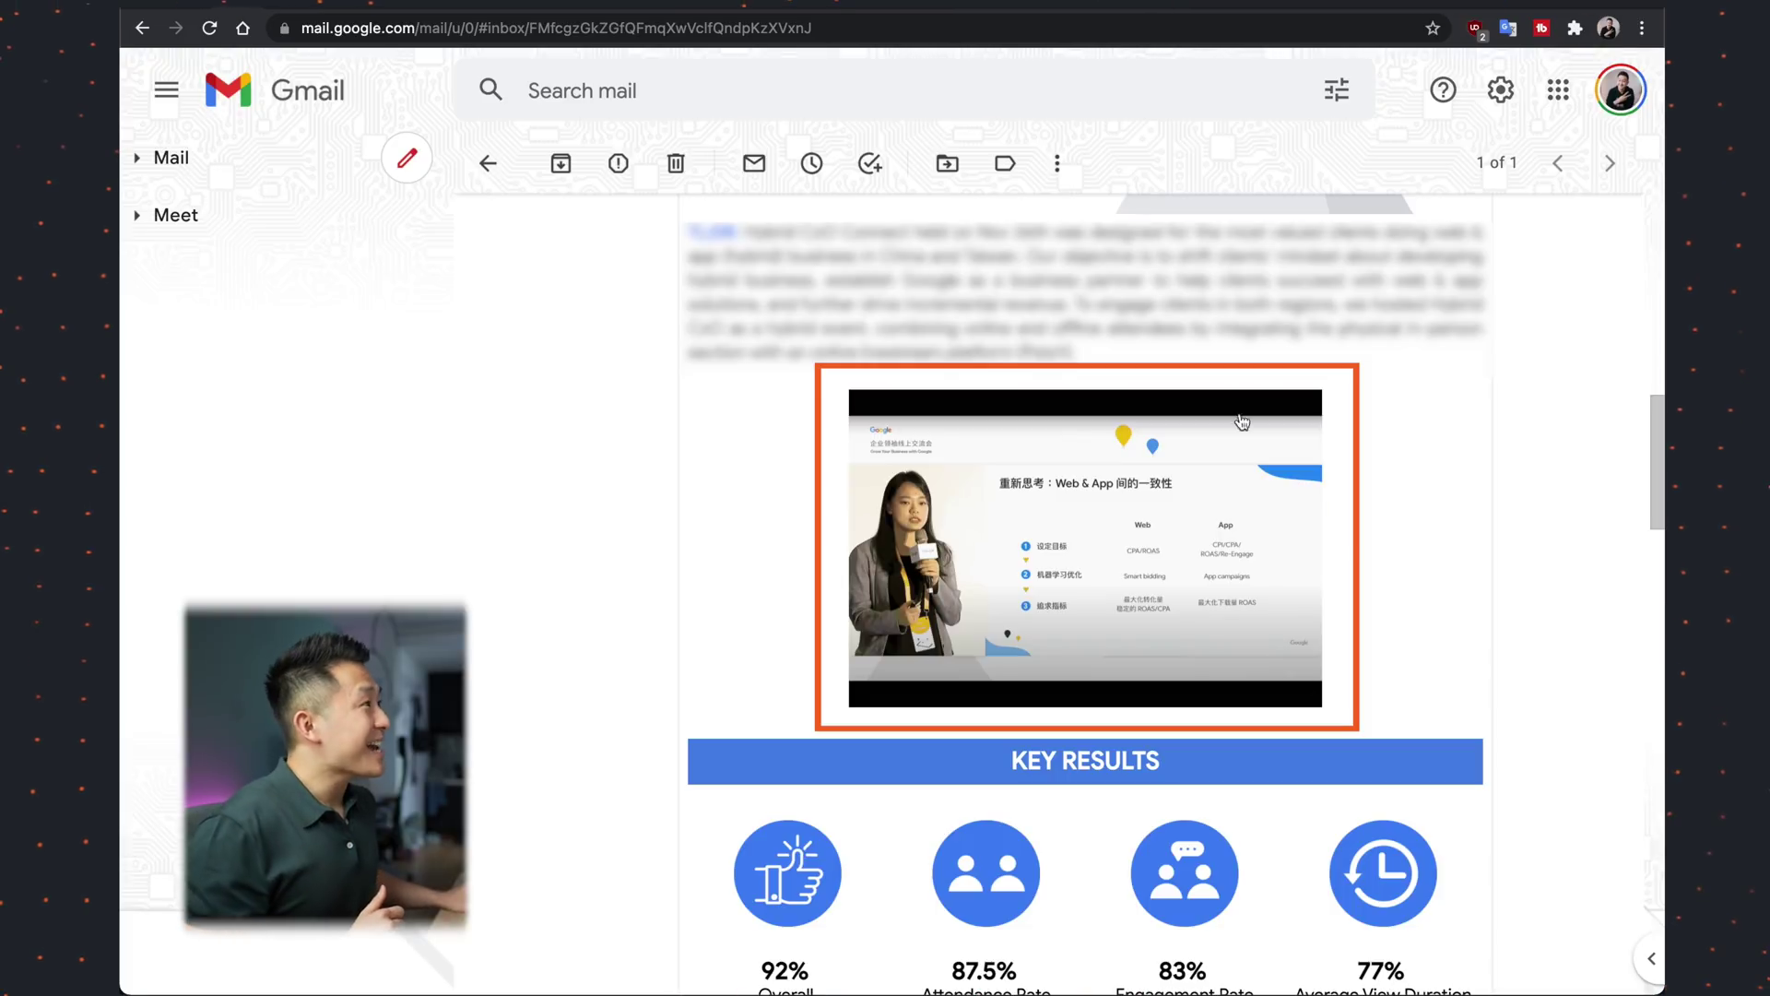
click(282, 9)
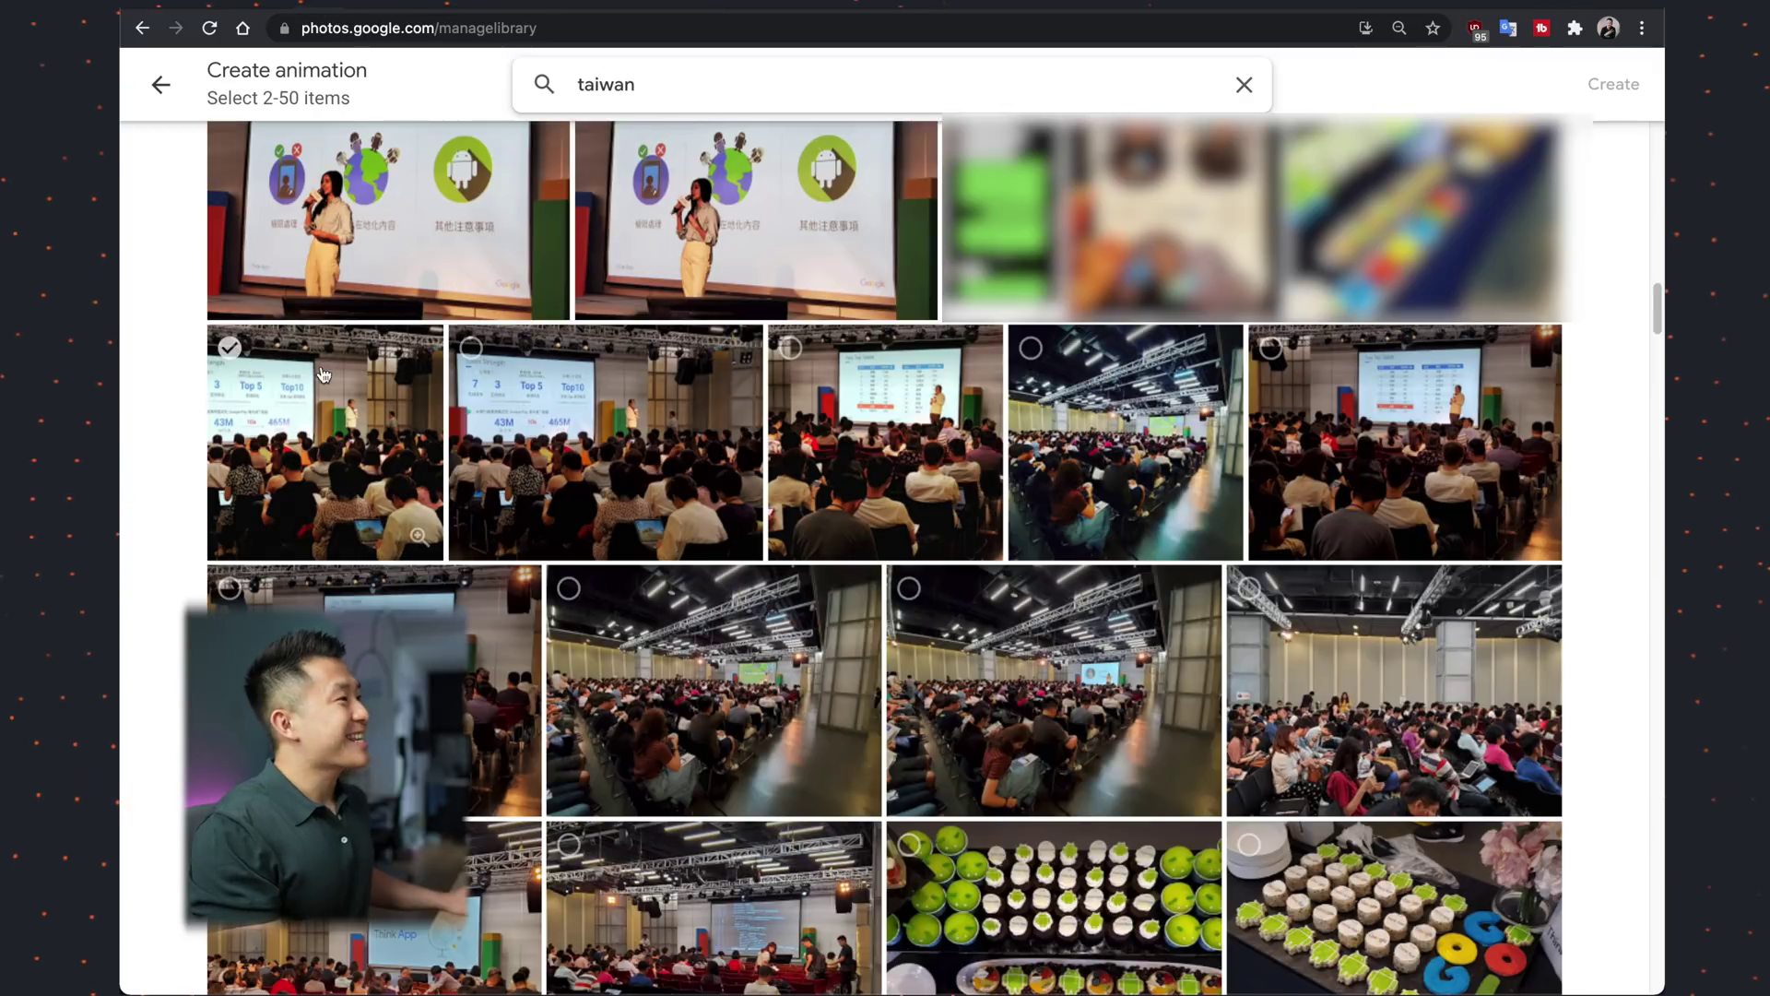
Step: Select the nine taiwan conference photos as a range and create an animation from them
click(310, 437)
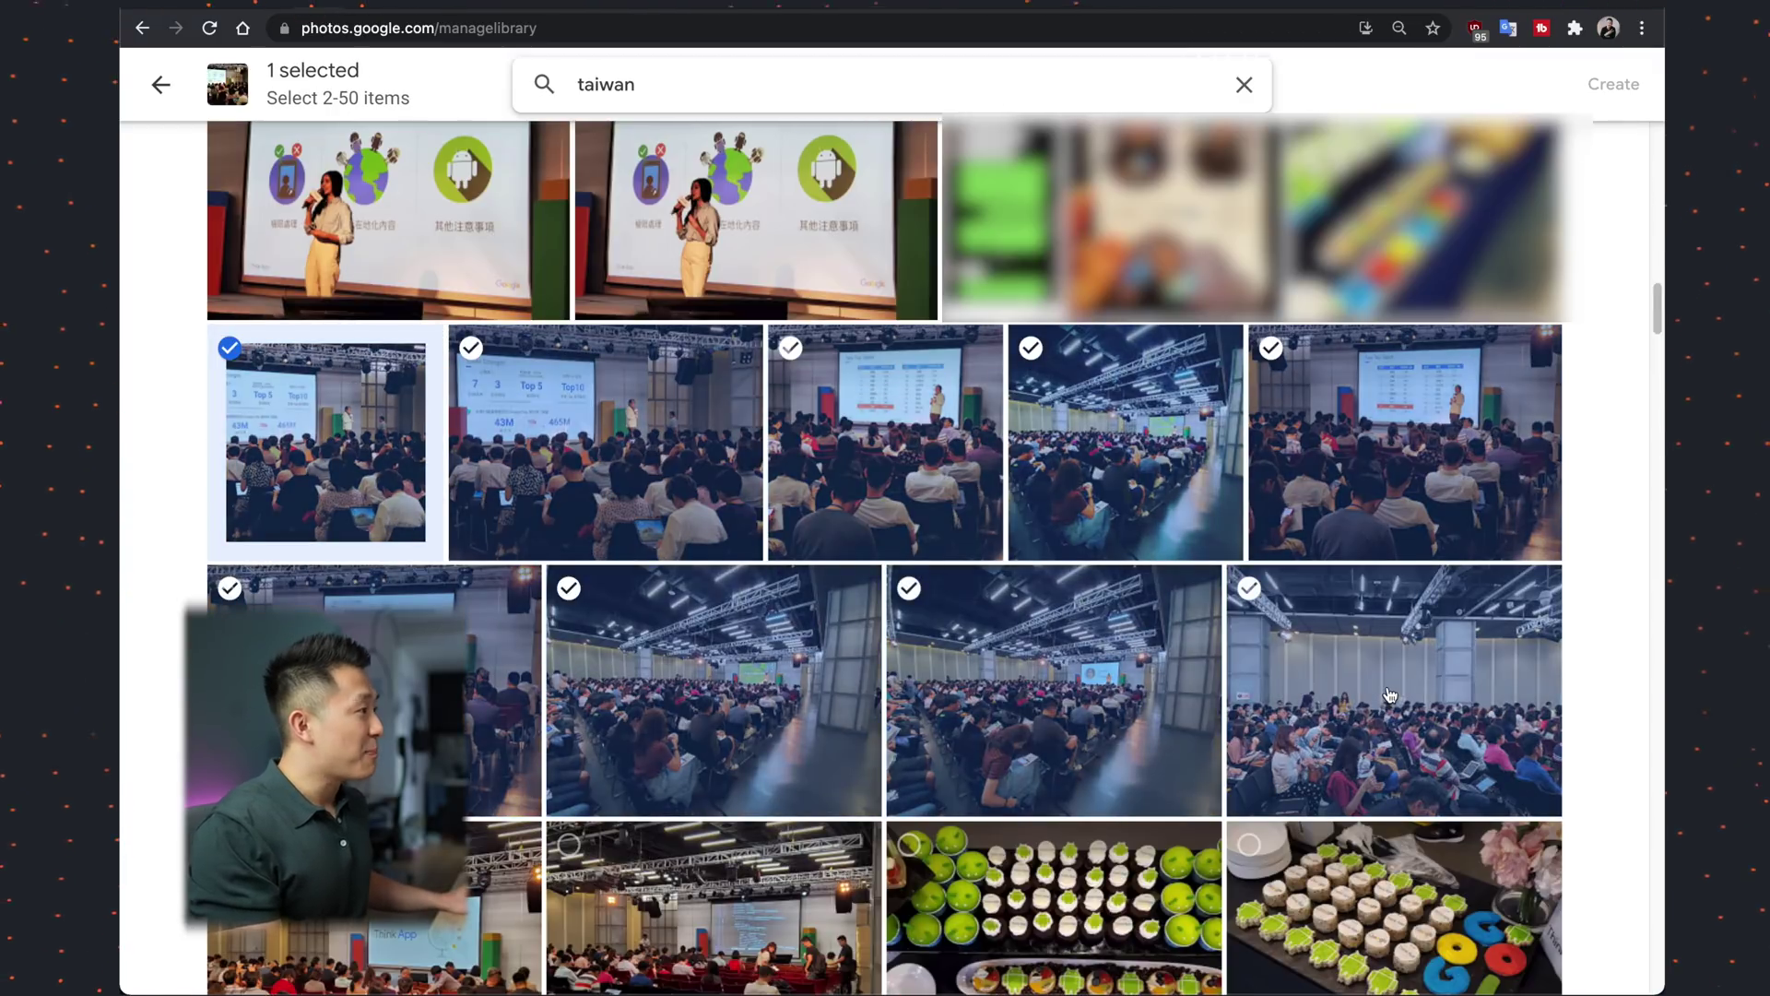
shift+click(1389, 694)
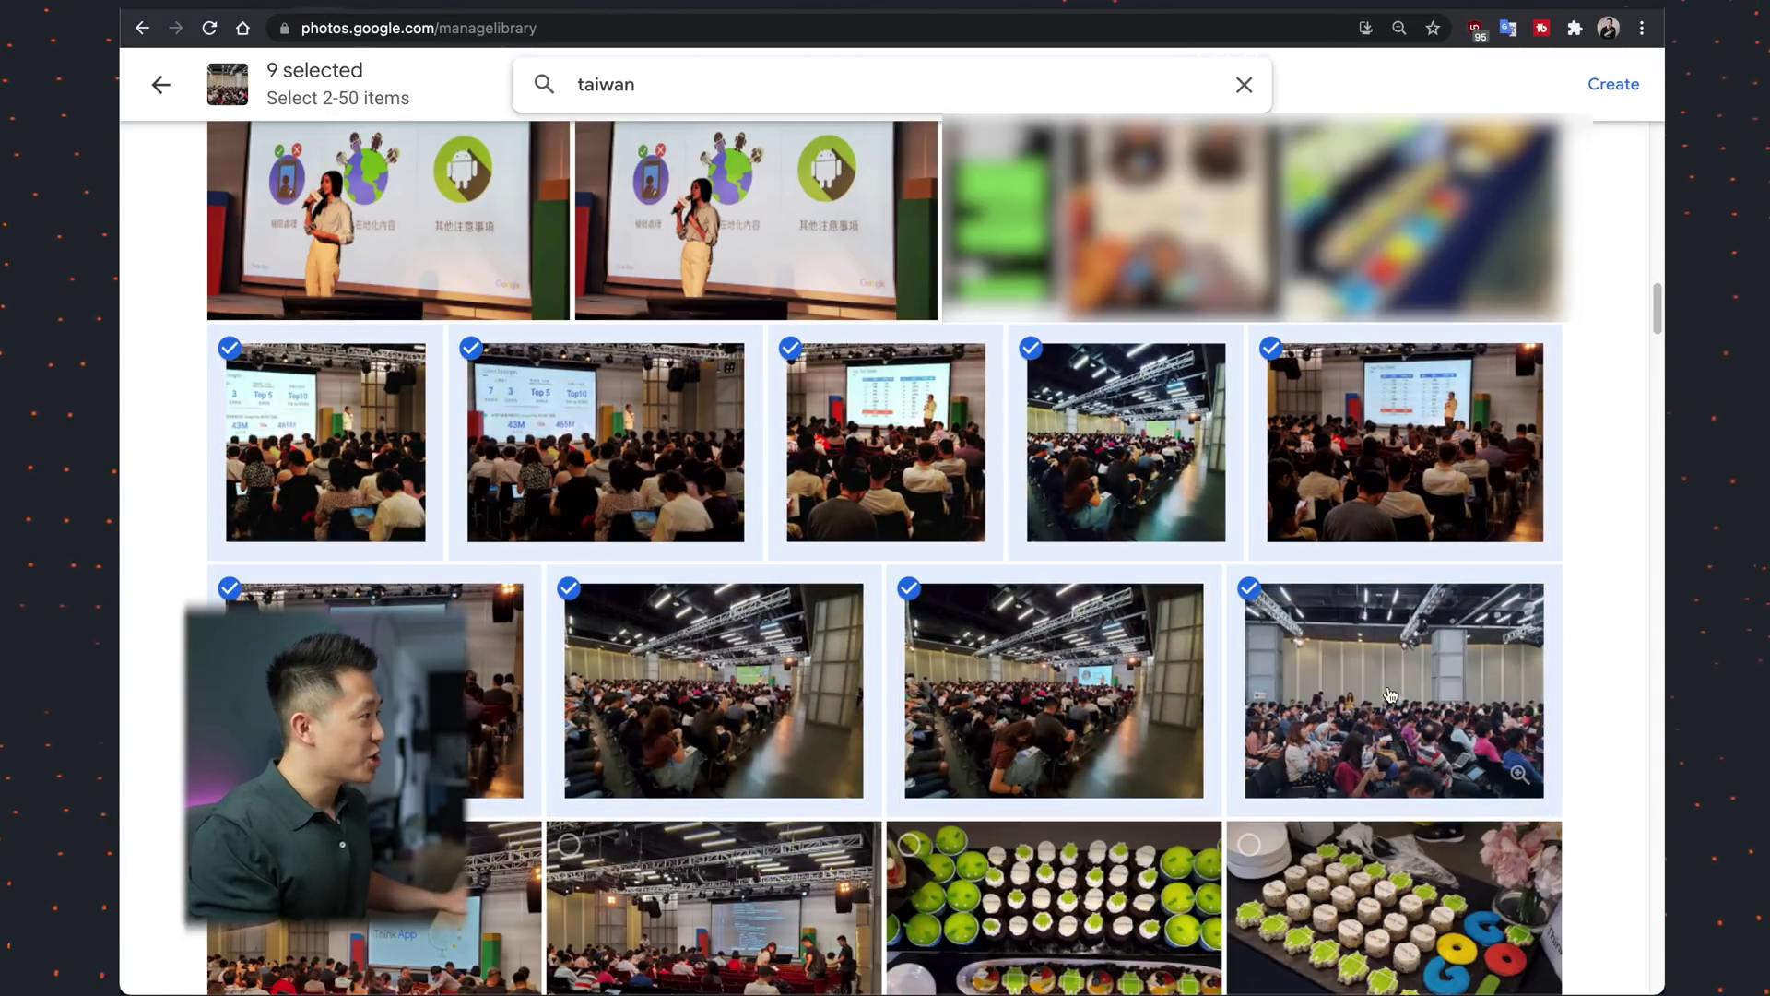
click(1624, 82)
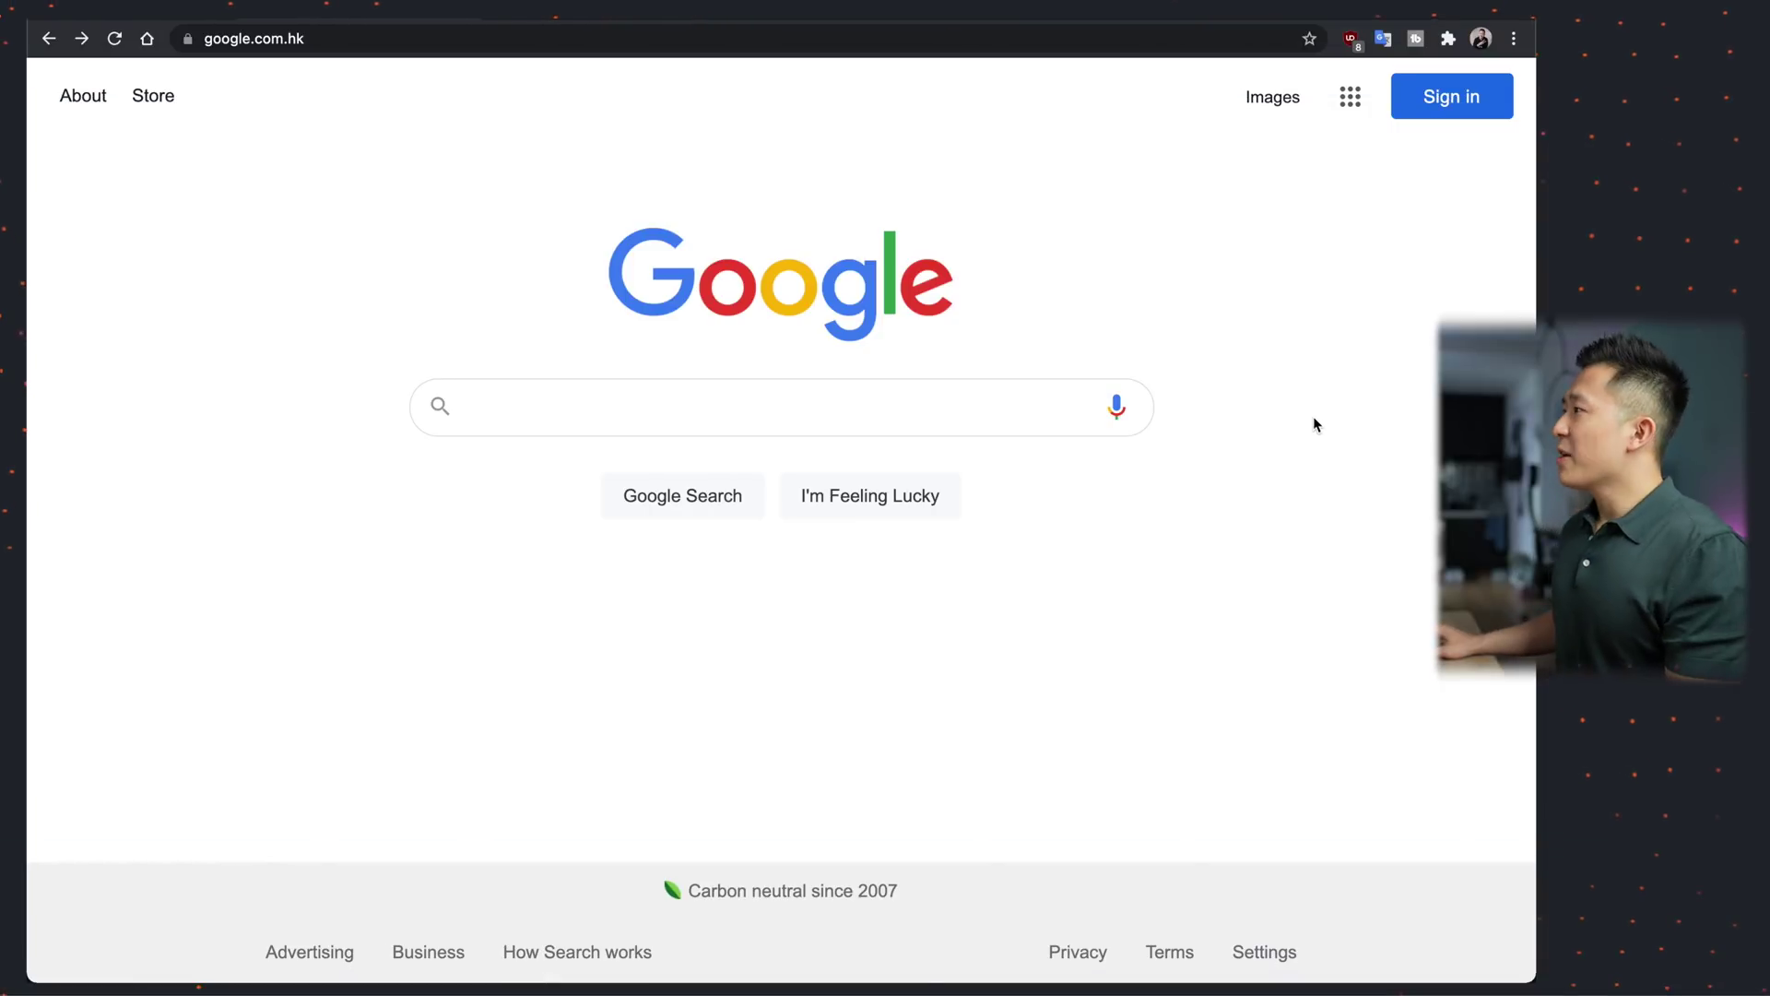
Step: Load photos.google.com/quotamanagement to open the Manage storage page
click(960, 29)
text(https://photos.google.com/storage)
key(Return)
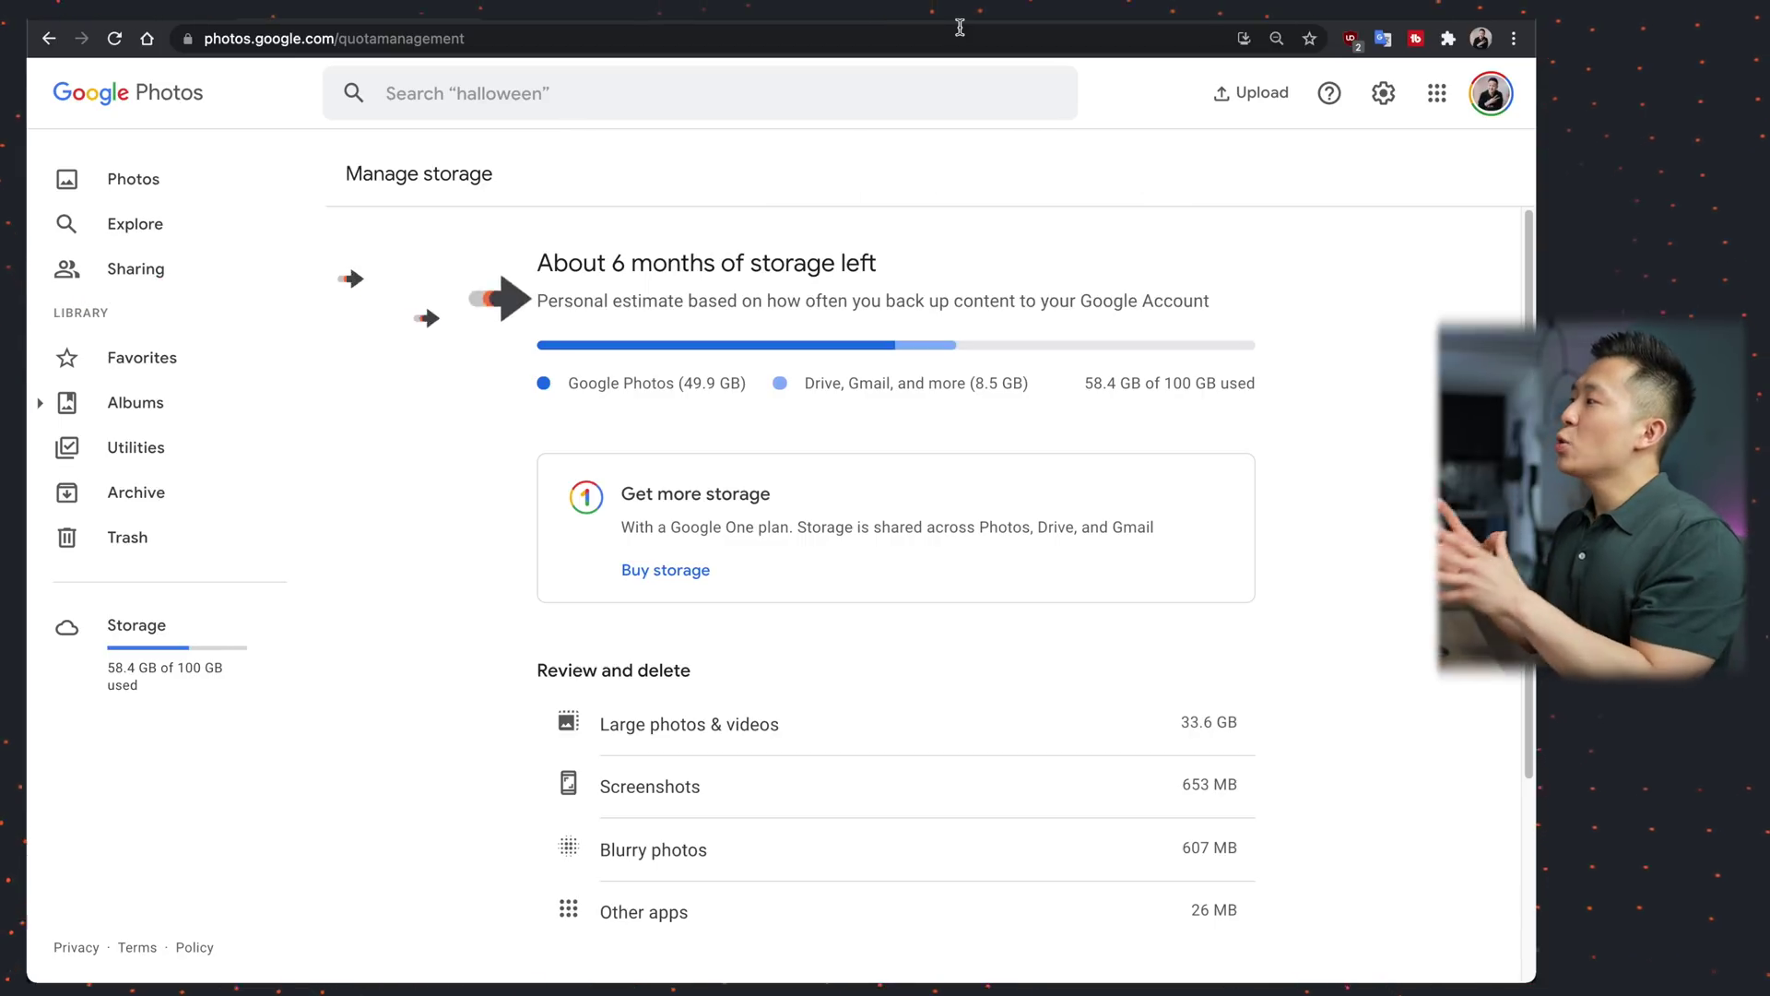
Step: Highlight the storage estimate heading showing about 6 months left, then scroll down to Review and delete
drag(617, 251, 917, 263)
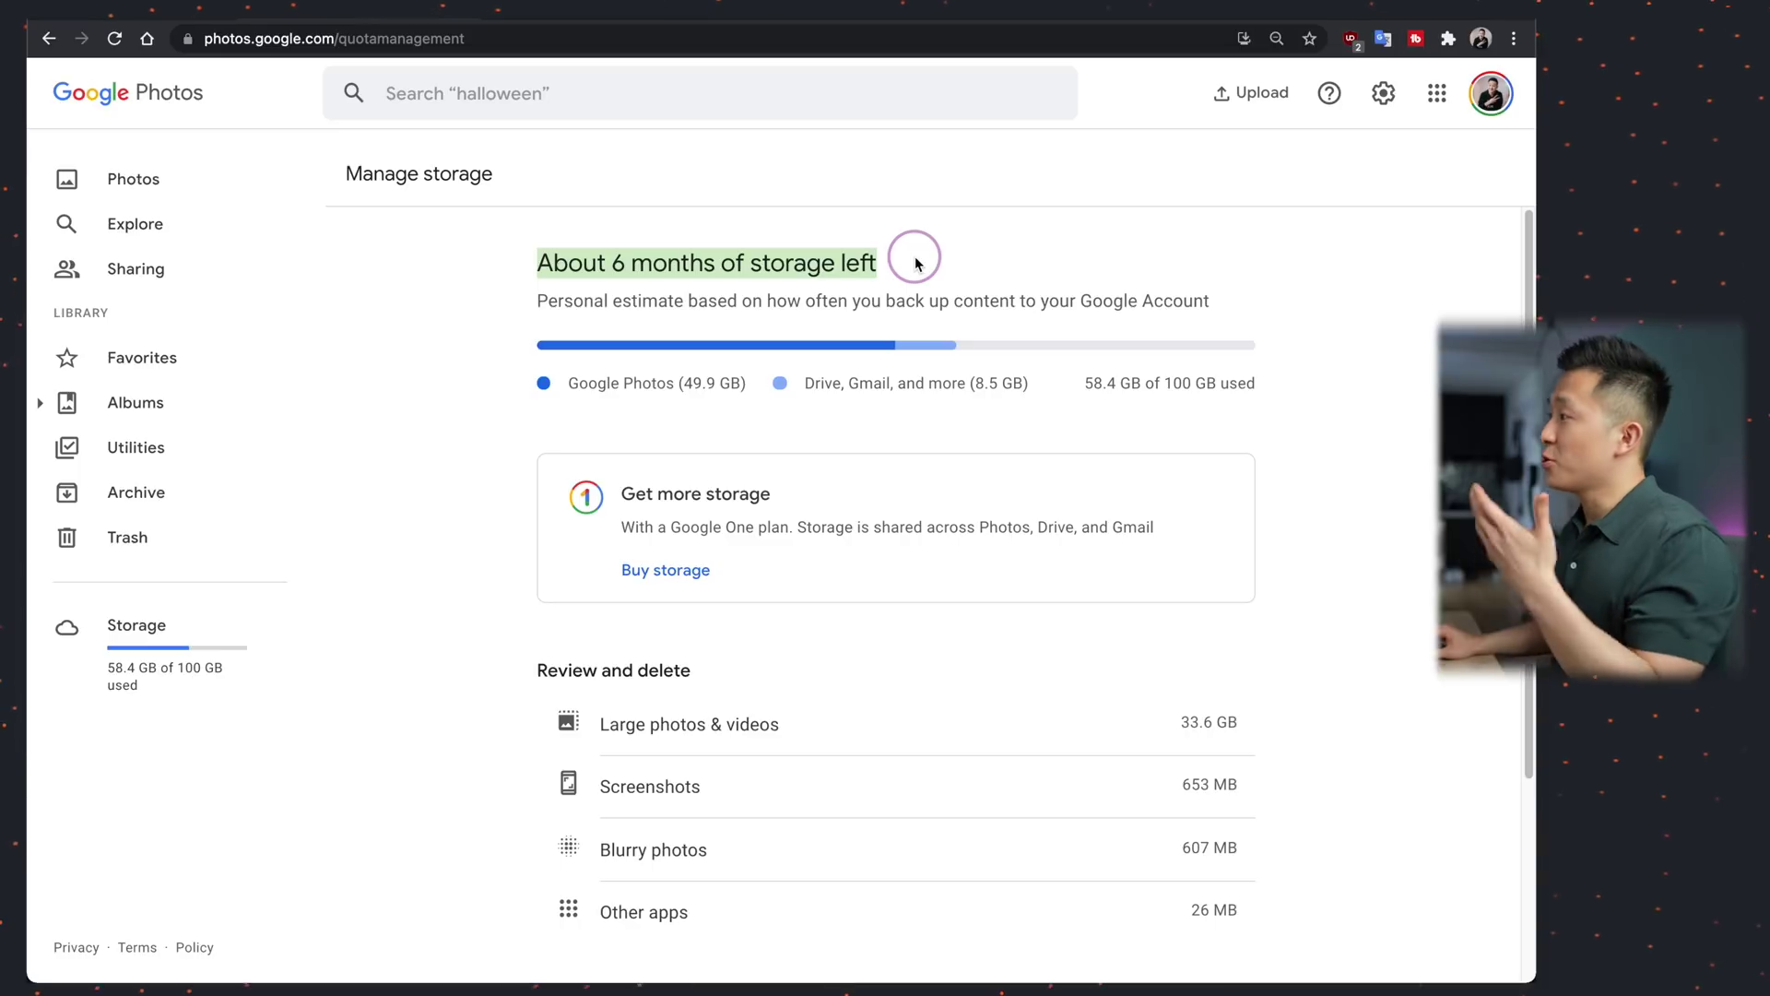
click(1296, 366)
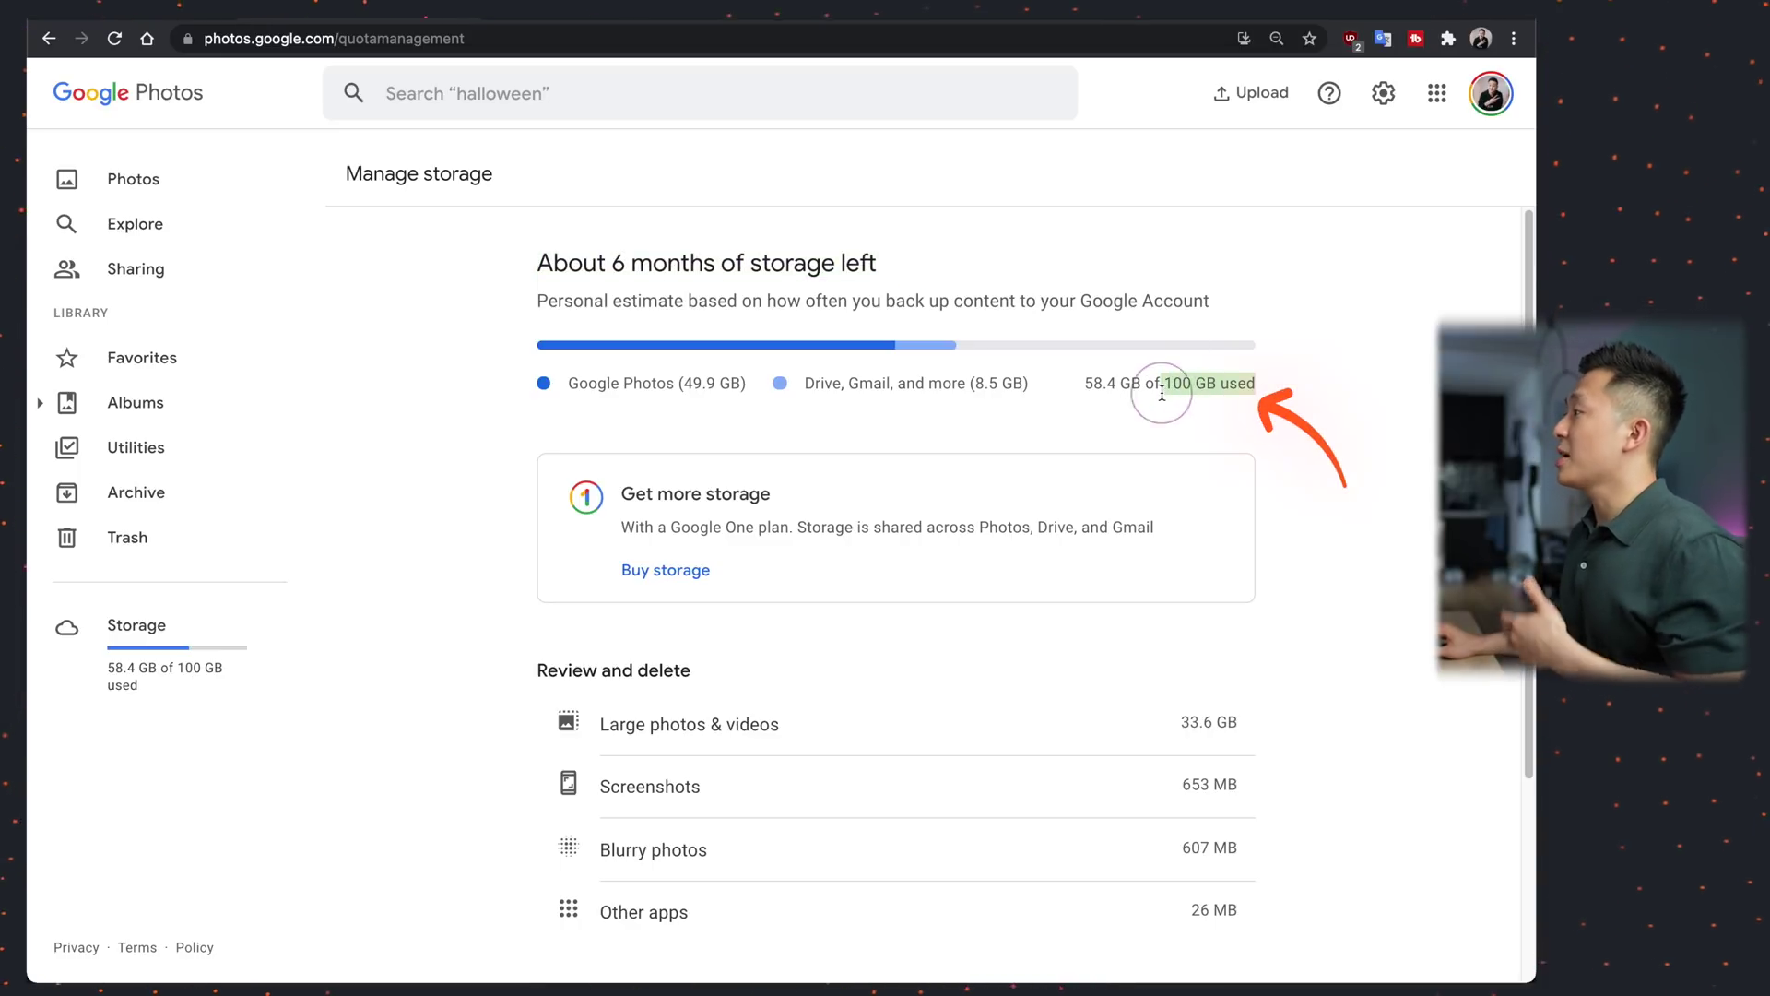
drag(877, 263, 420, 269)
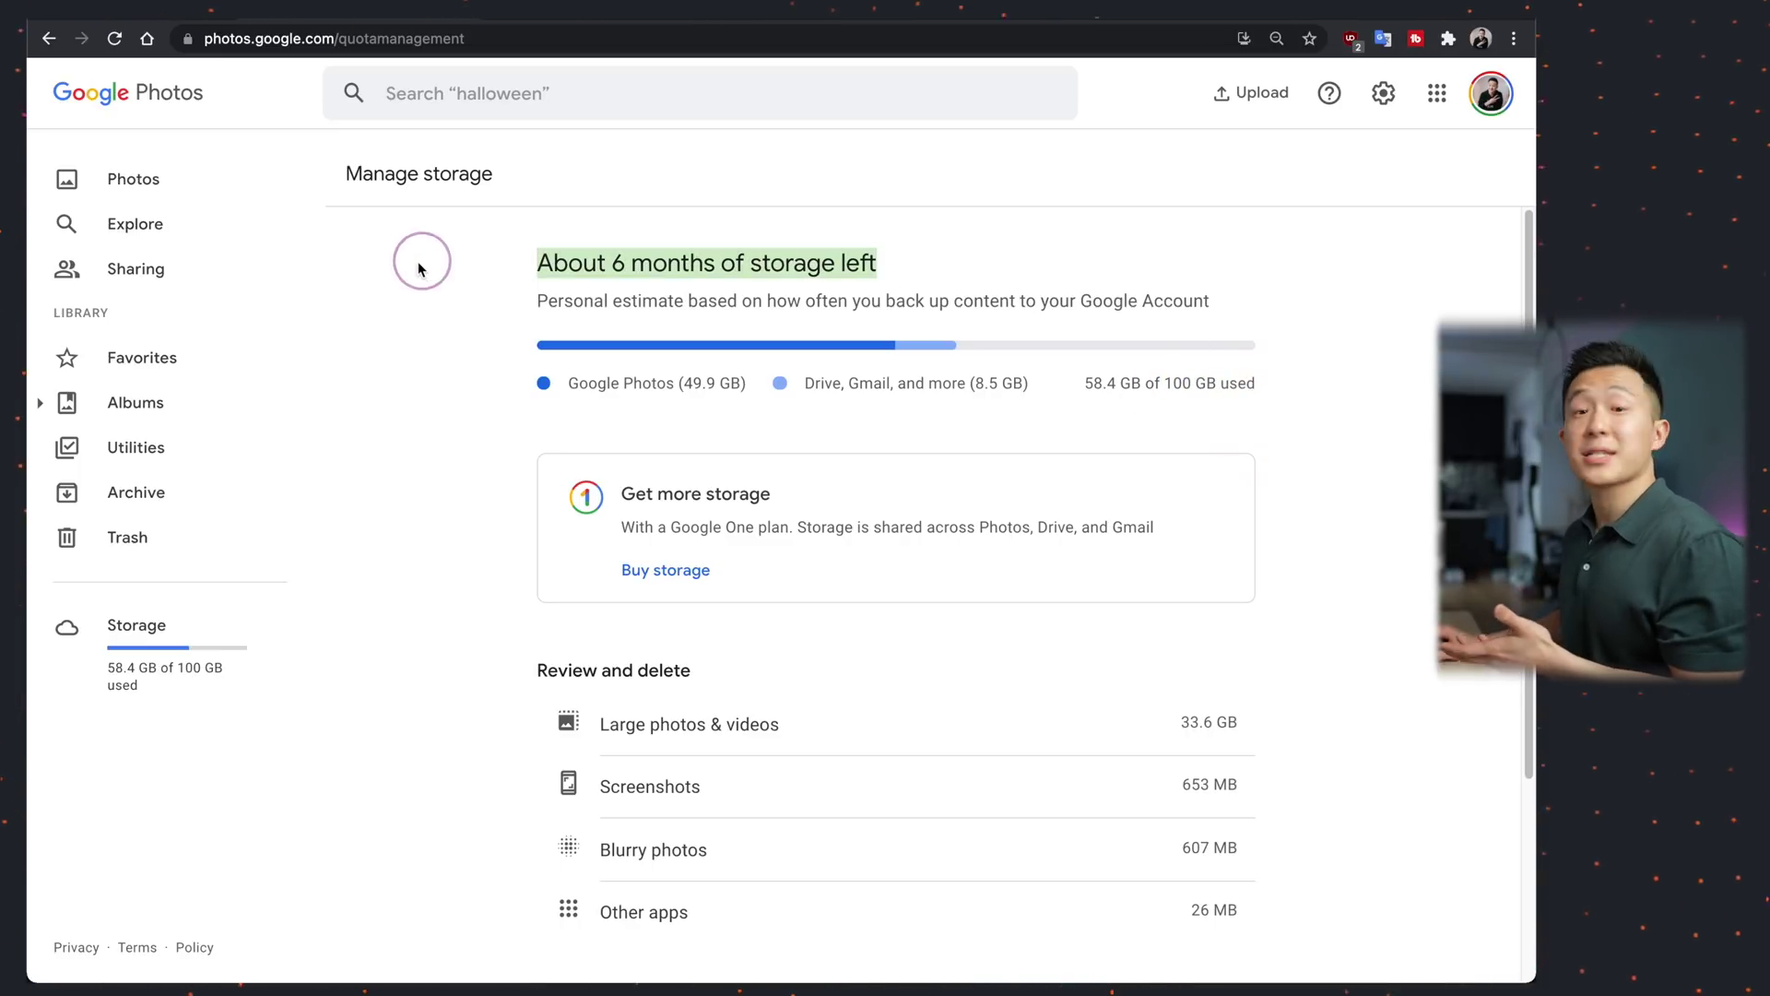
click(1131, 259)
scroll(1020, 396, down, 3)
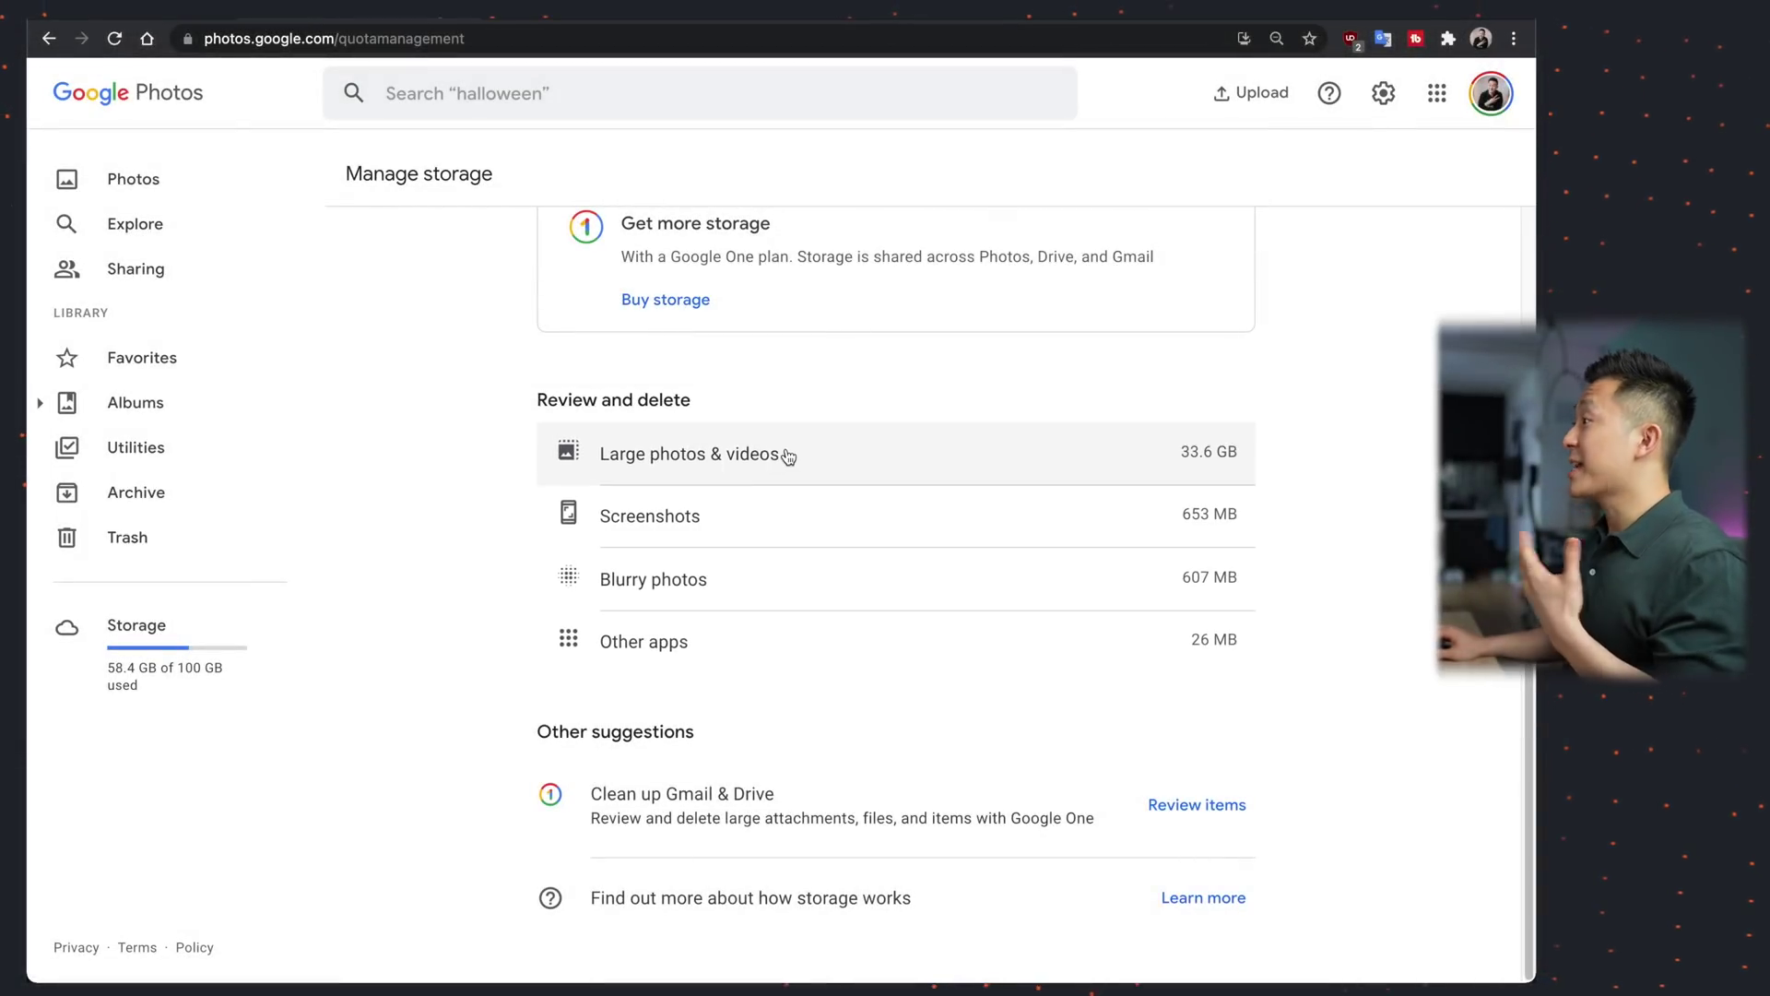
click(789, 456)
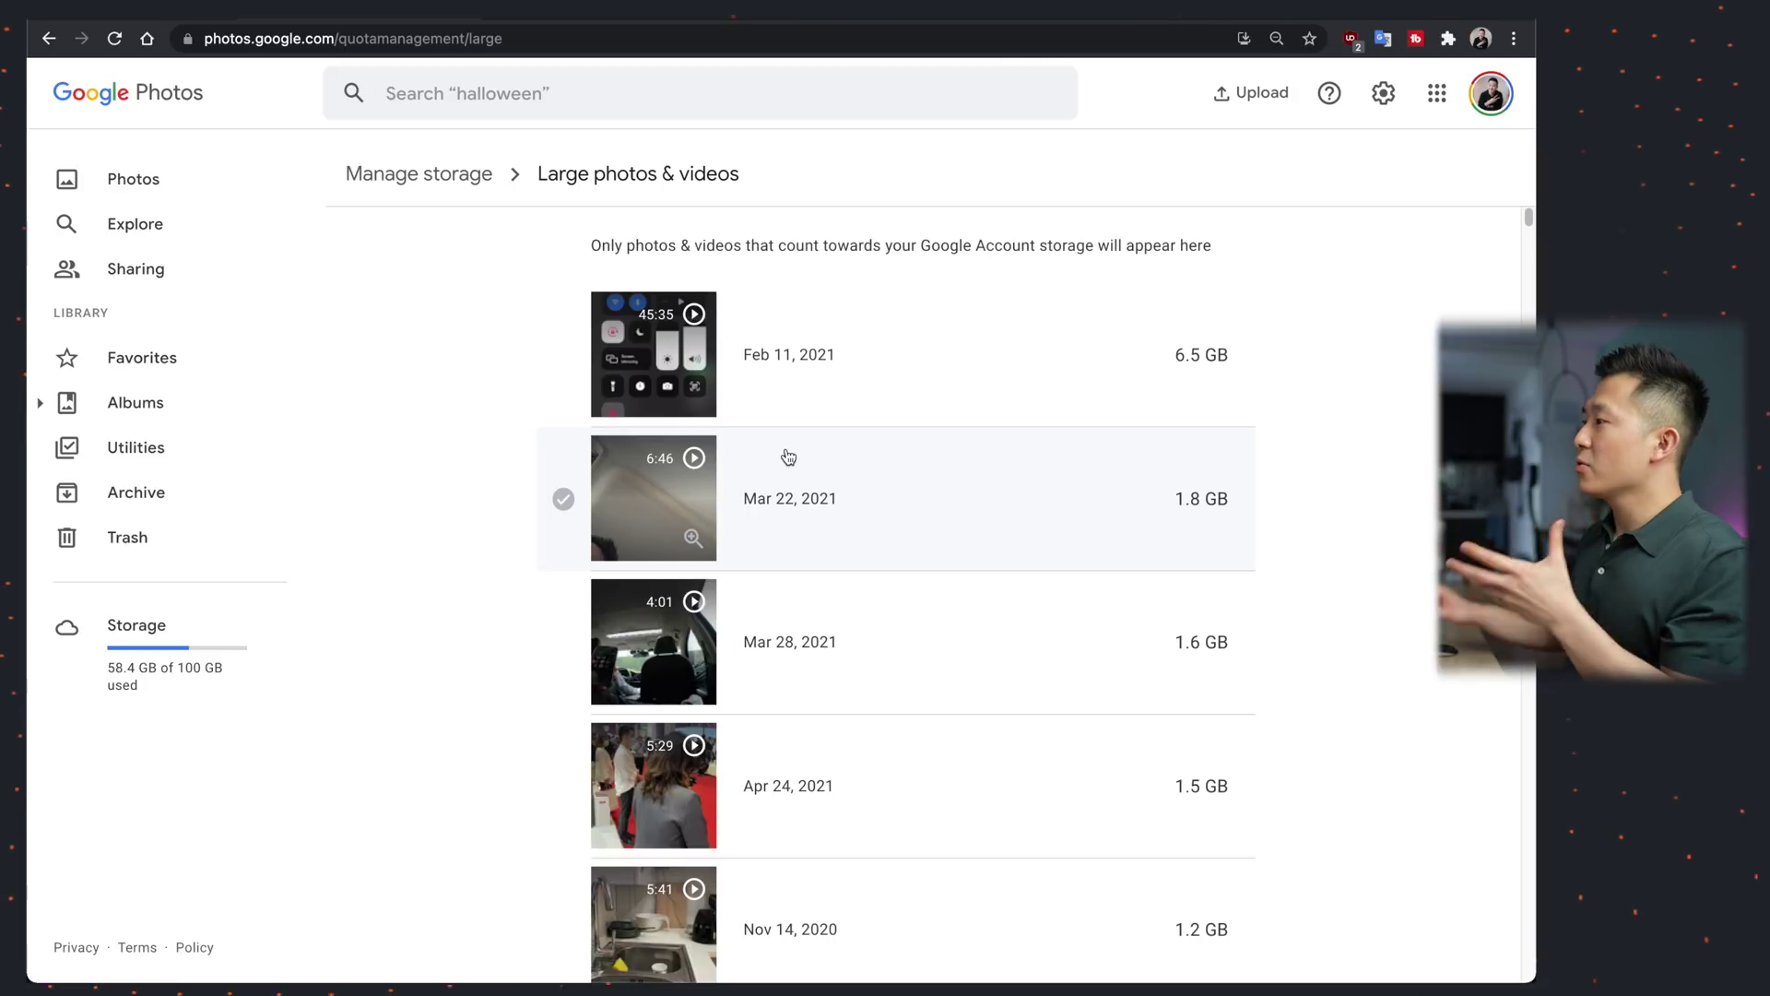
scroll(790, 461, down, 4)
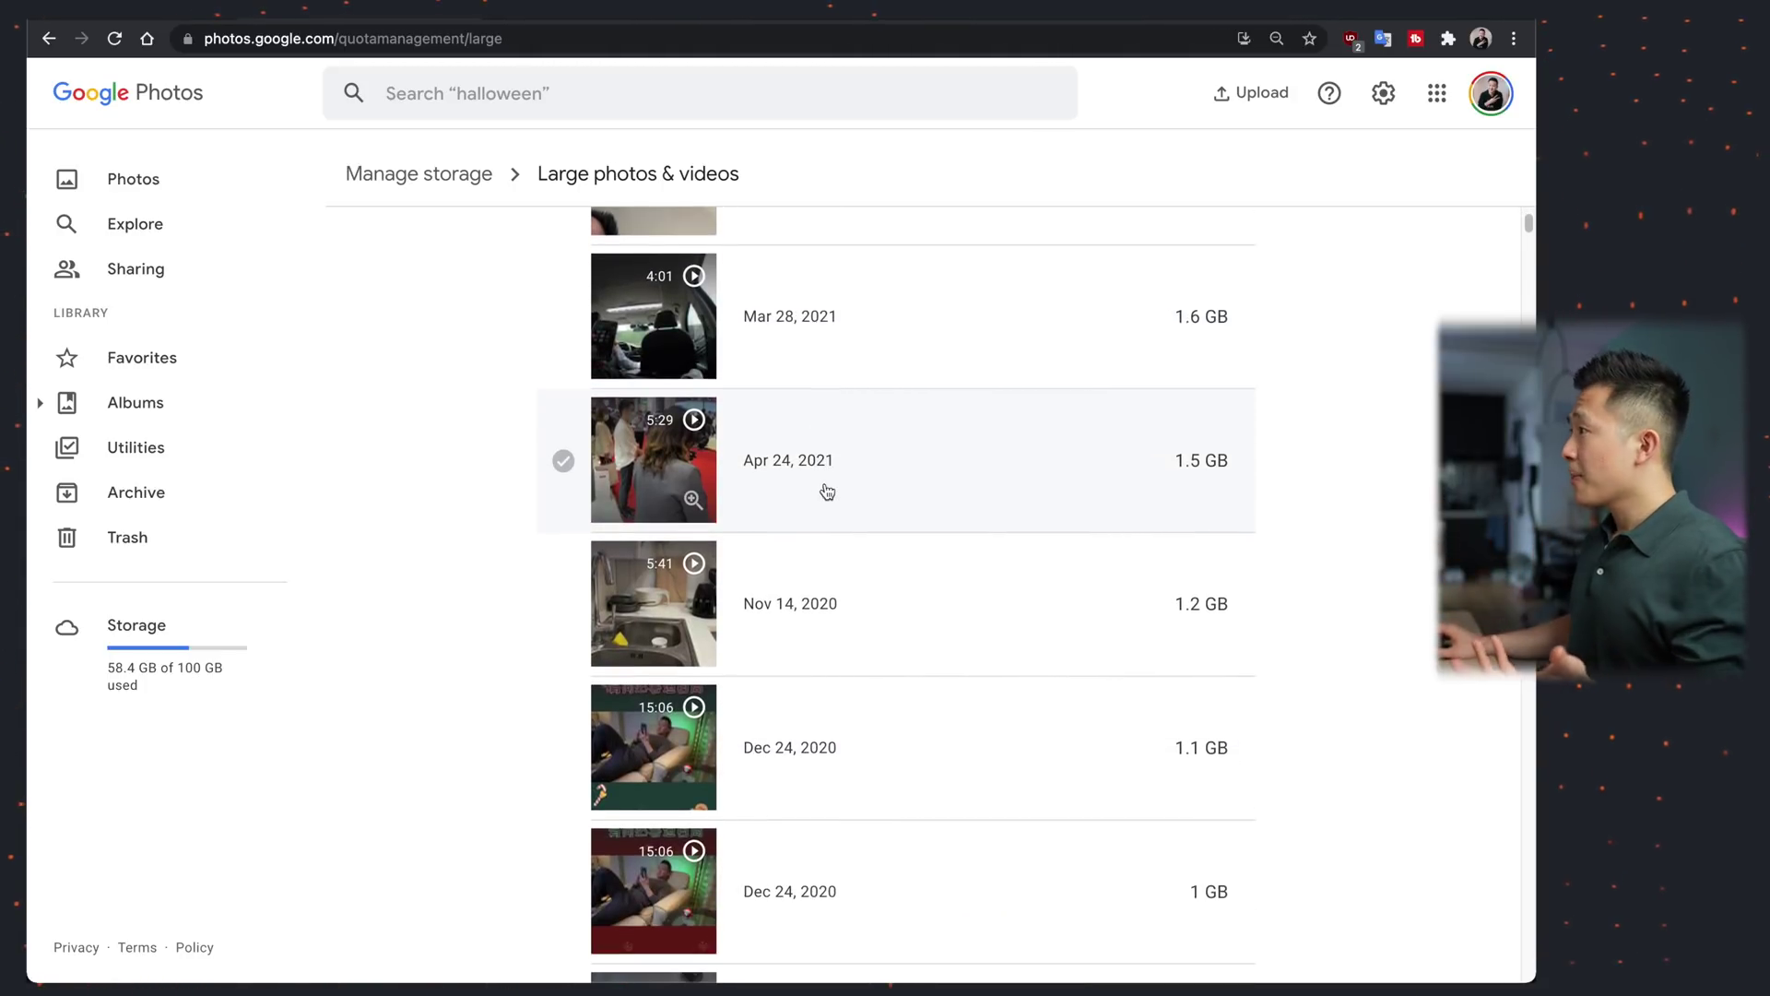
scroll(827, 491, up, 5)
click(416, 174)
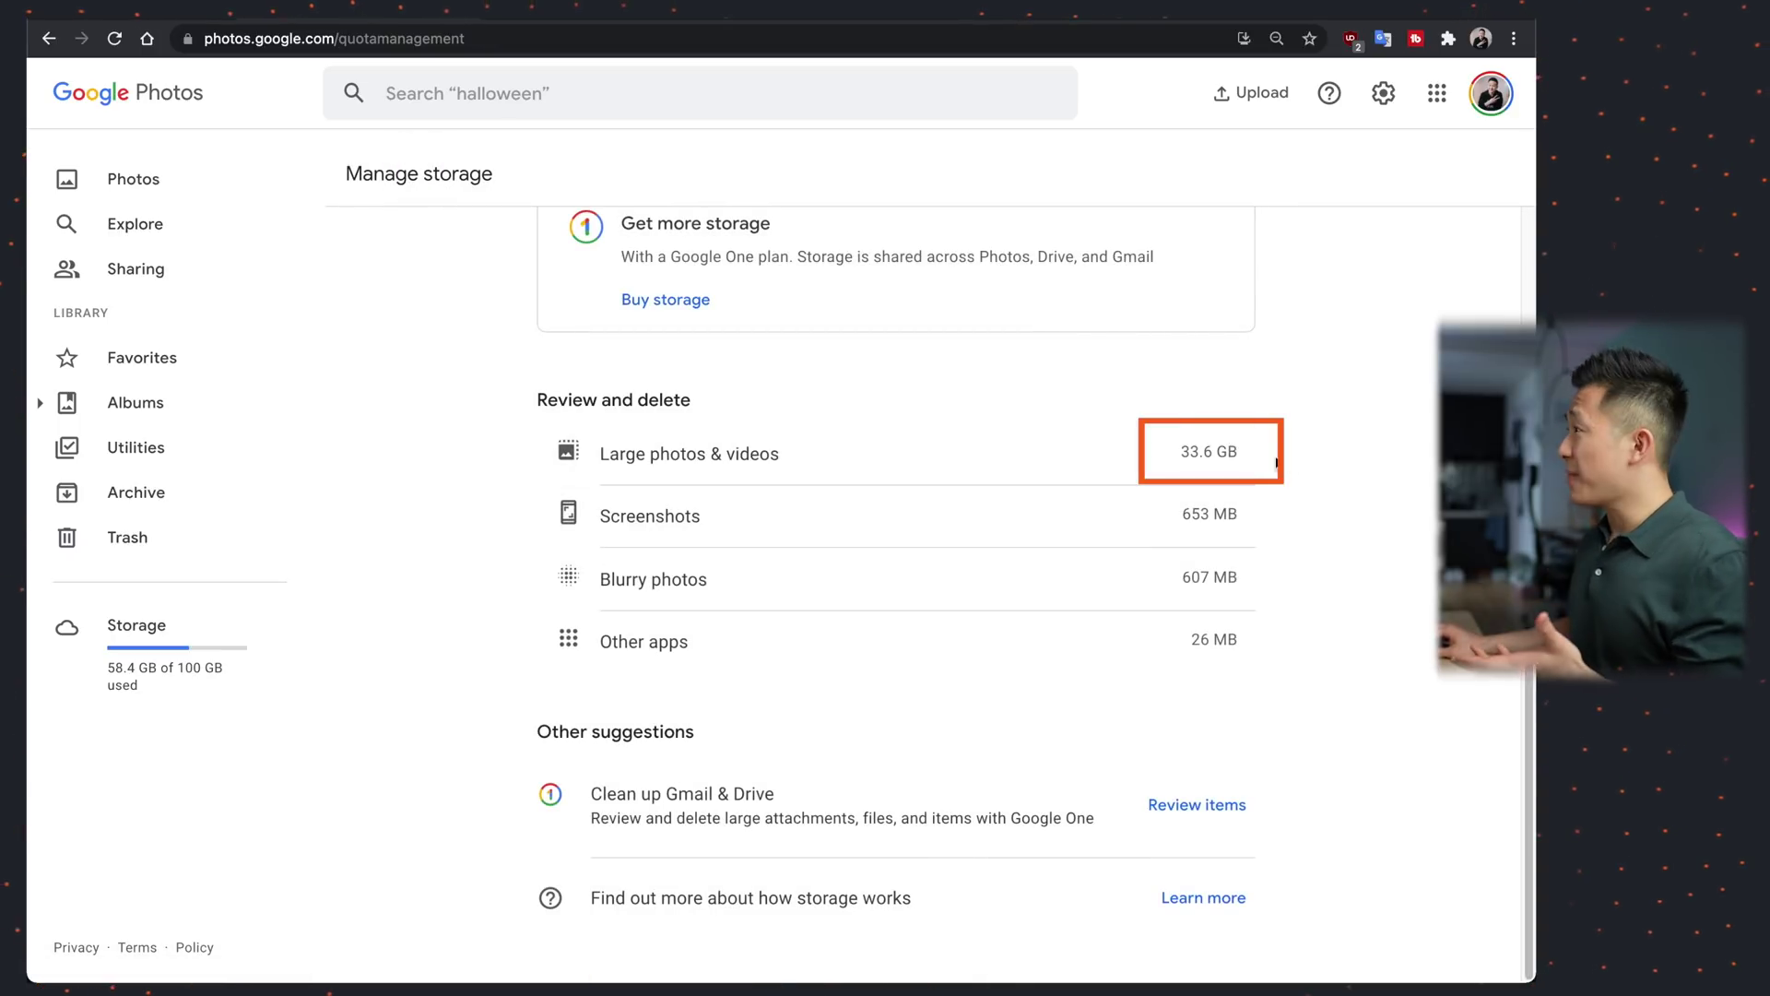
scroll(1358, 484, up, 3)
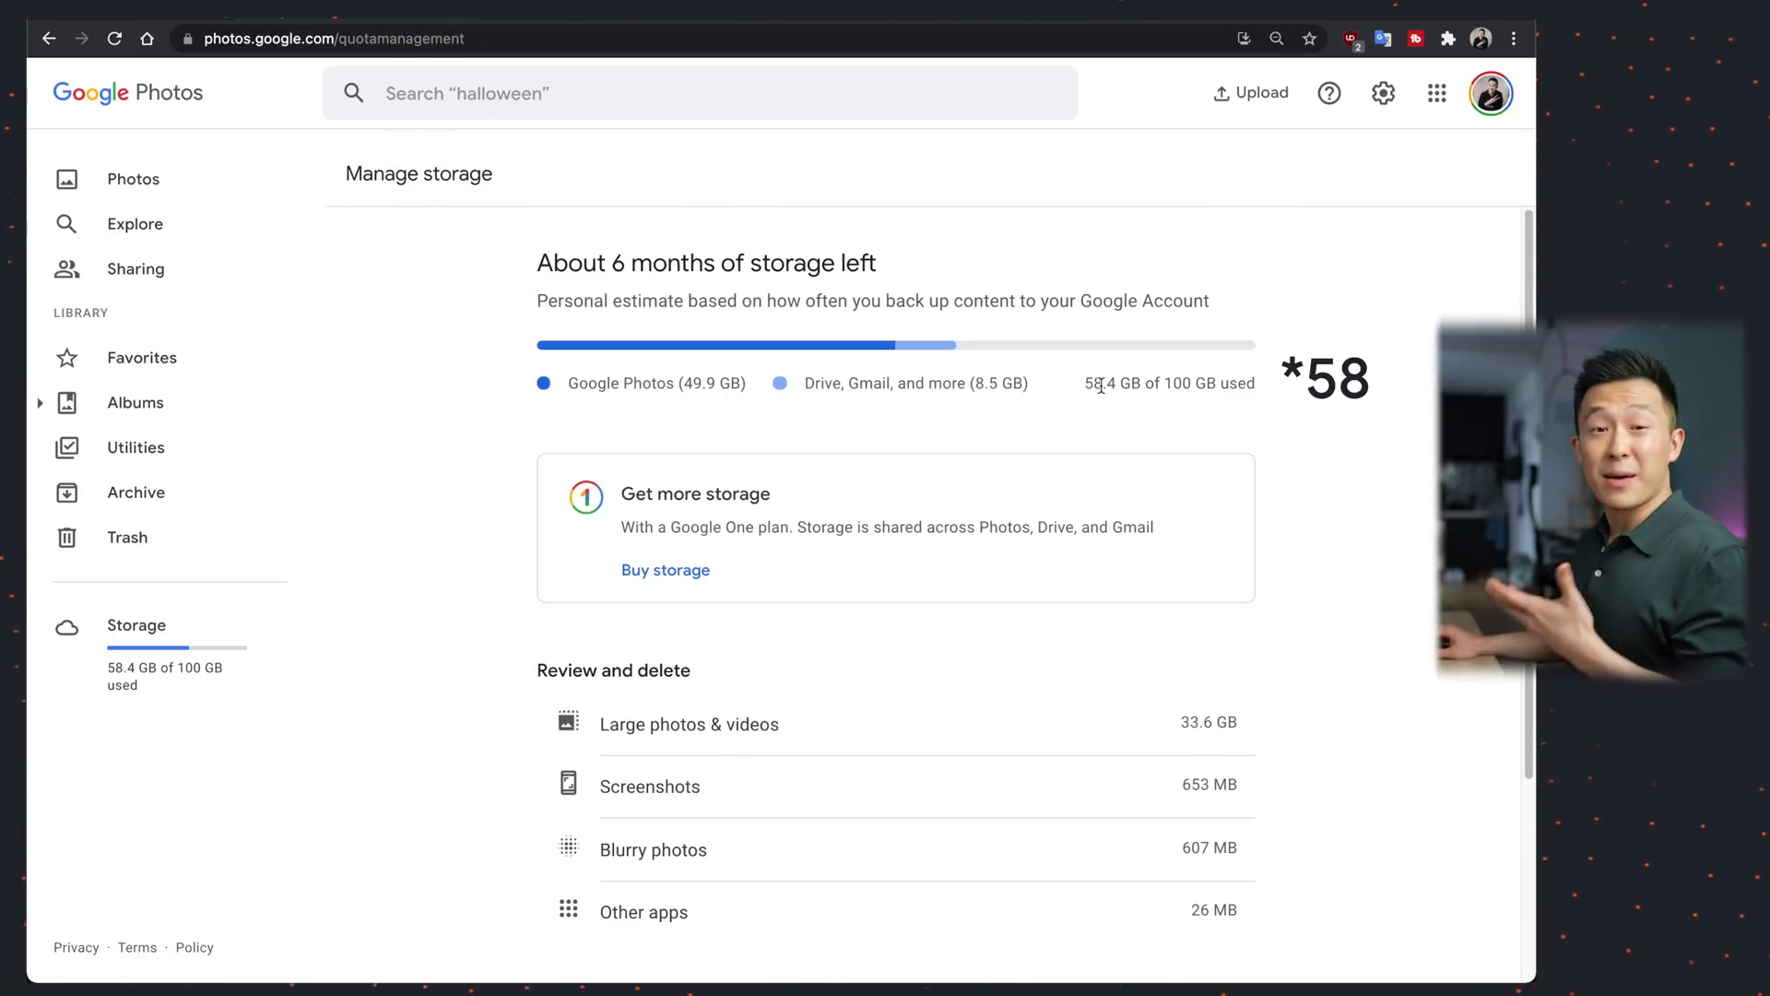
Step: In Large photos & videos, check six videos: Feb 11, Mar 28, Apr 24, Nov 14, and two Dec 24
click(1059, 725)
click(553, 368)
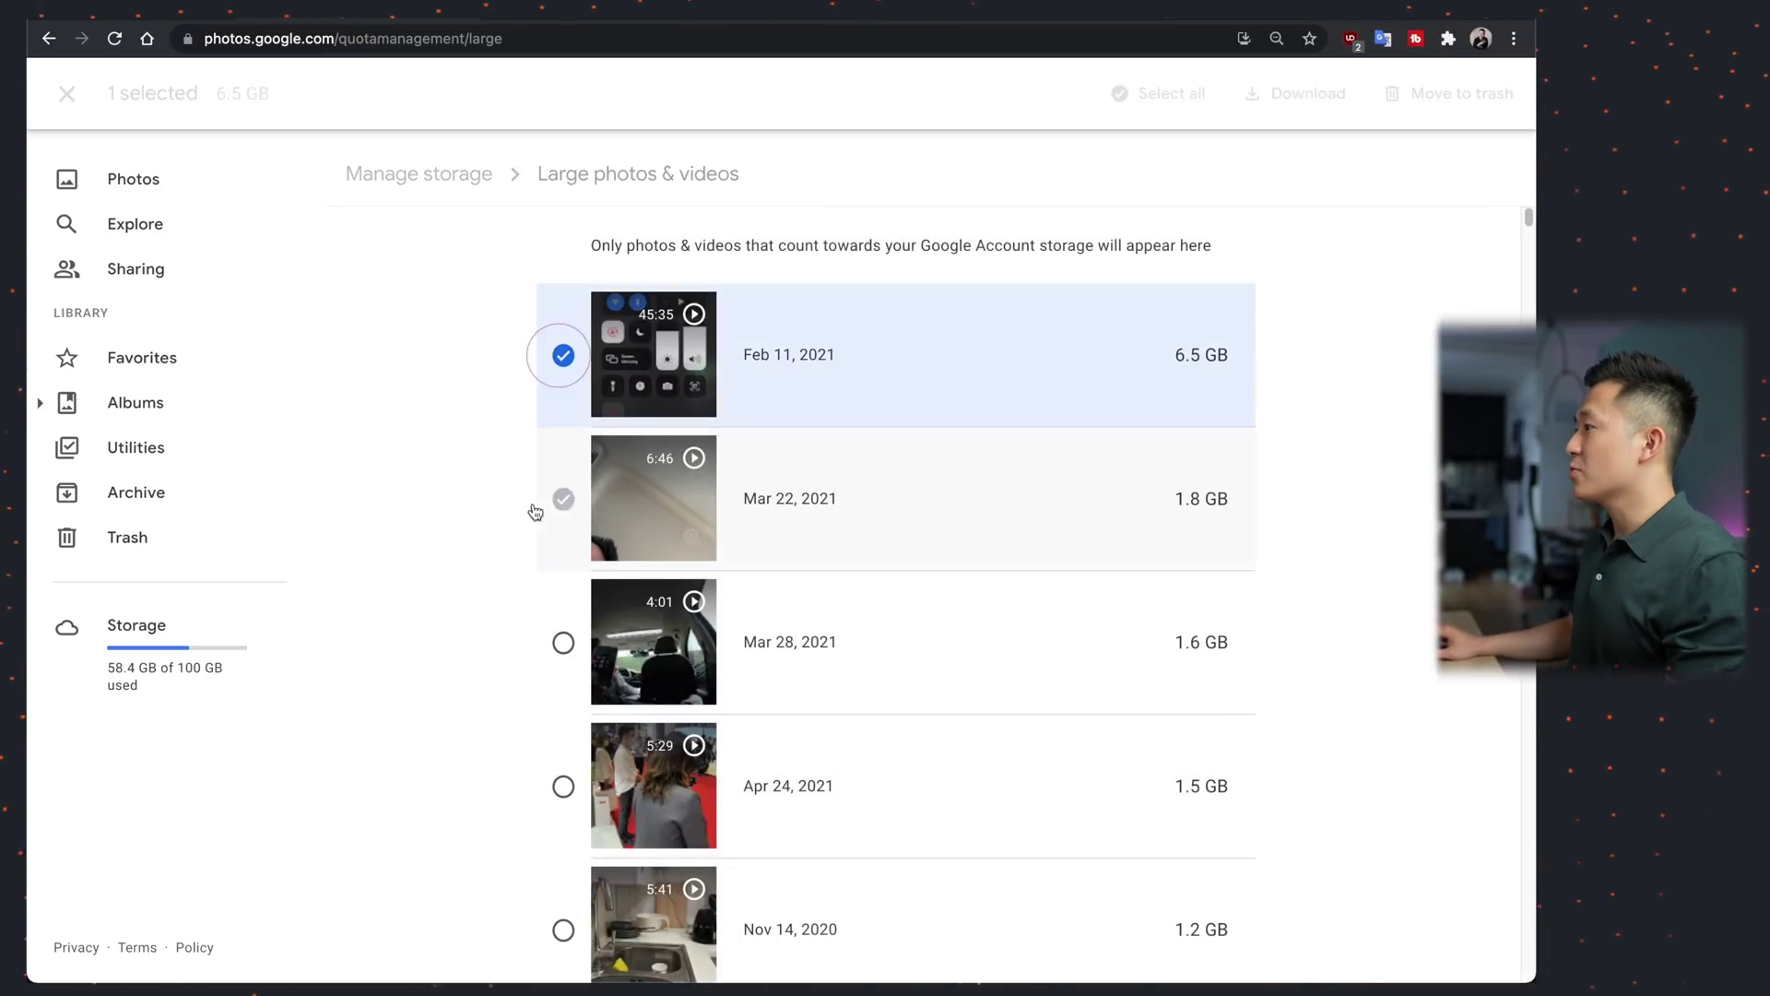
click(553, 663)
scroll(553, 664, down, 1)
click(551, 664)
scroll(552, 664, down, 2)
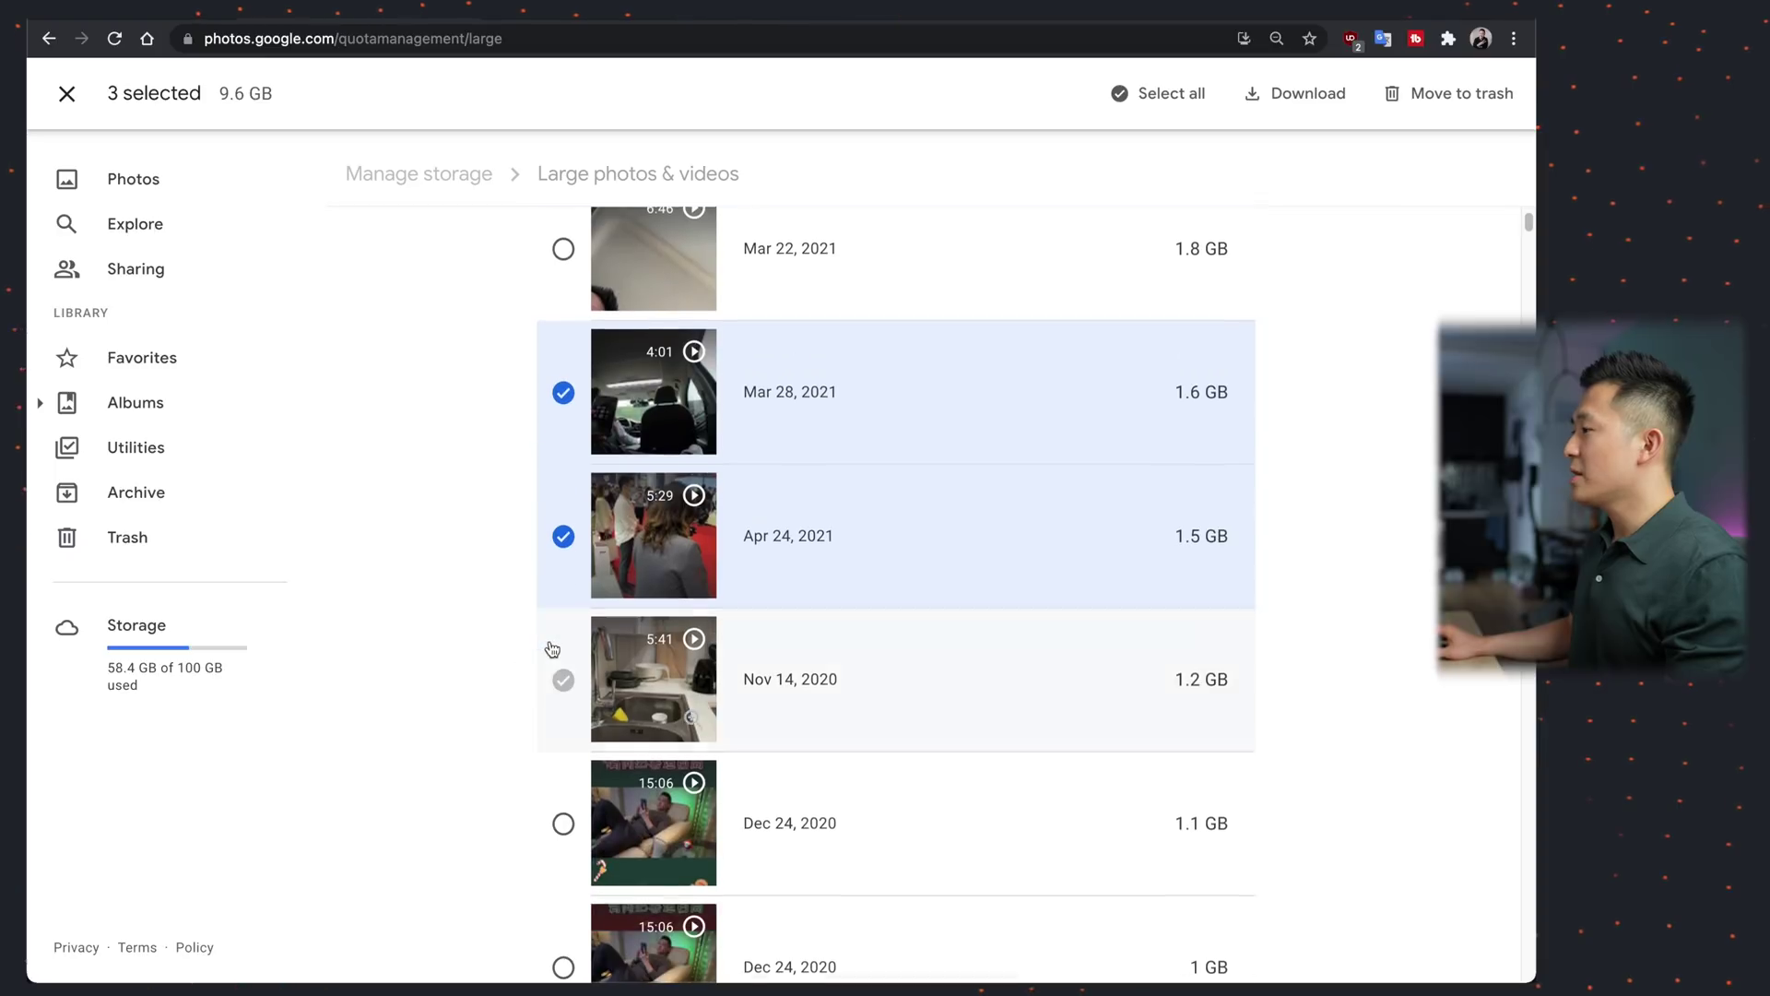
click(555, 659)
click(558, 805)
click(558, 948)
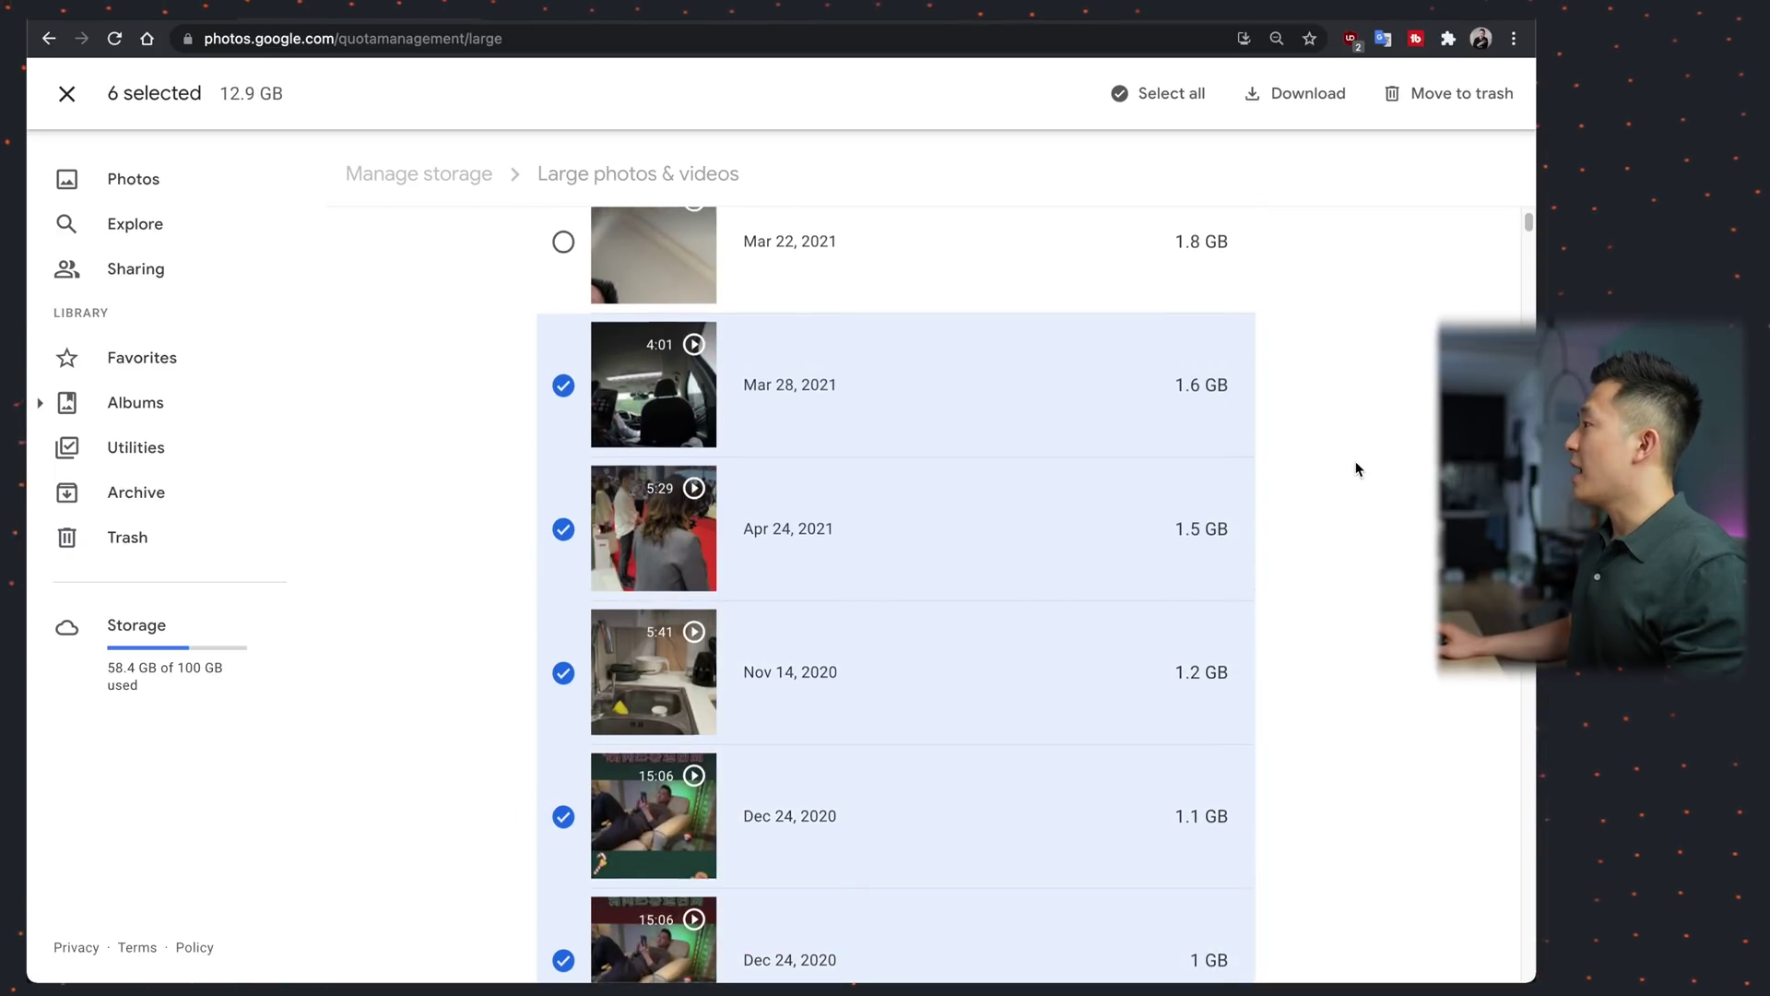
Step: Move the six selected videos (12.9 GB) to the trash and return to Manage storage
scroll(1390, 369, up, 3)
scroll(1390, 378, down, 4)
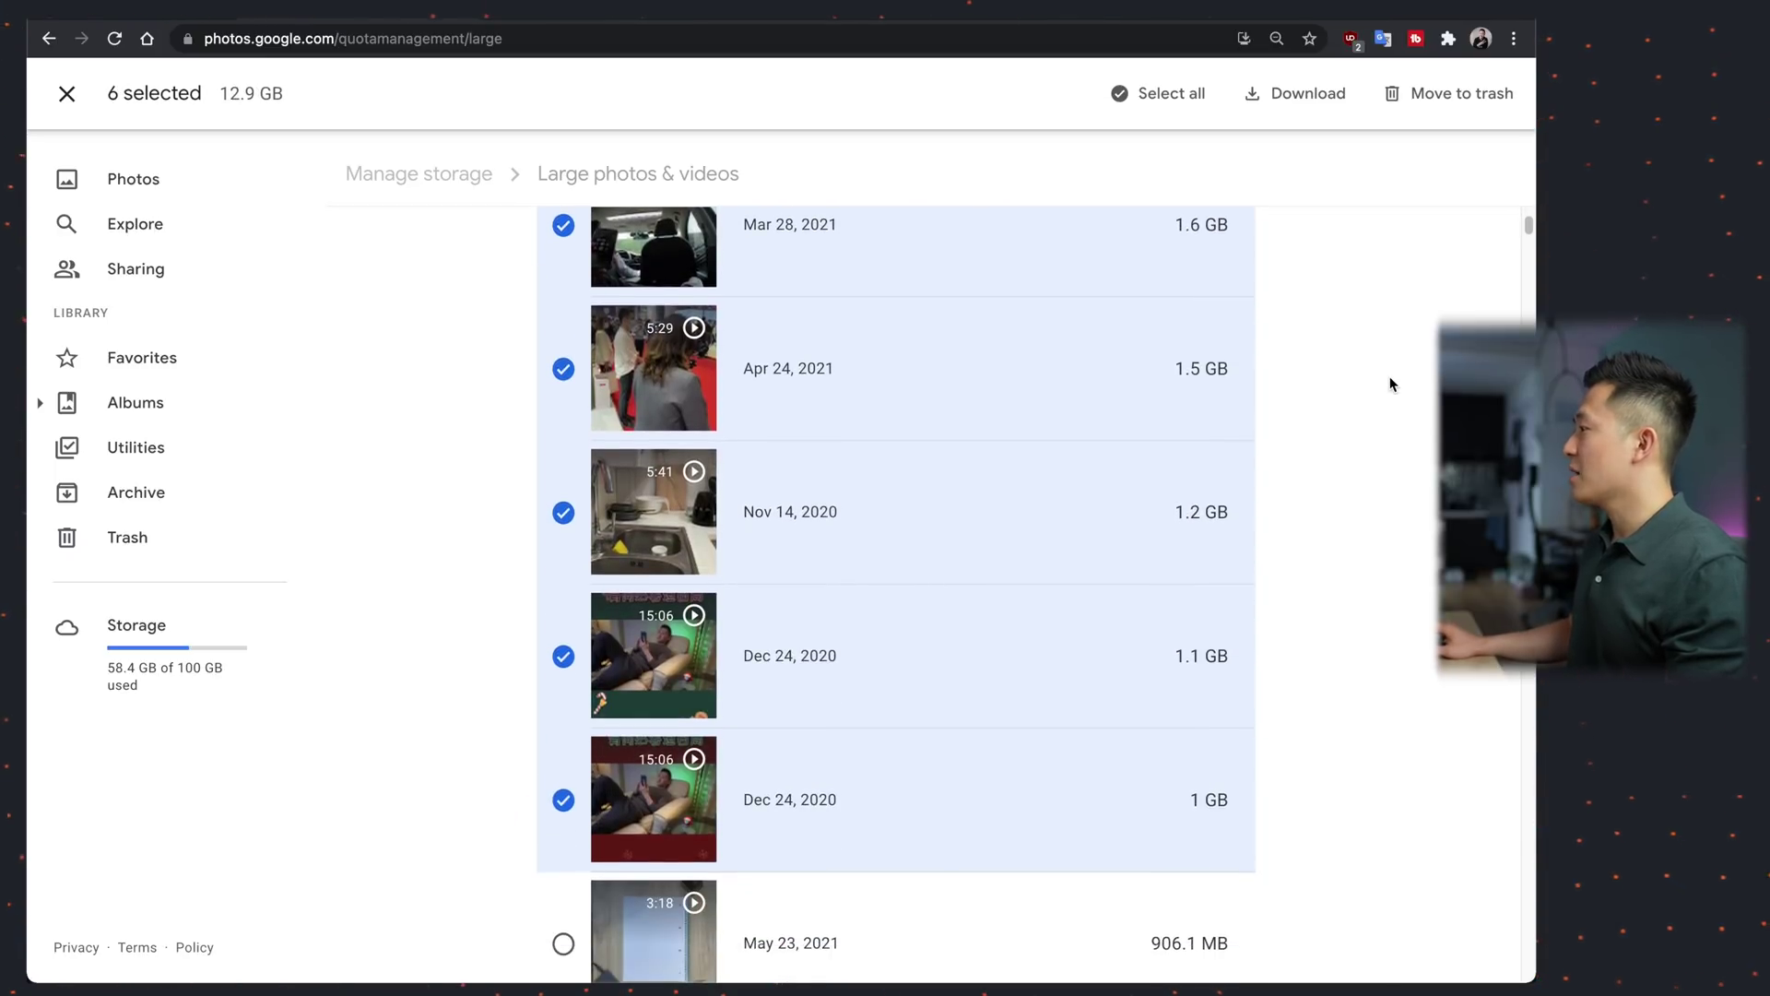
scroll(1391, 385, up, 1)
scroll(1390, 384, up, 4)
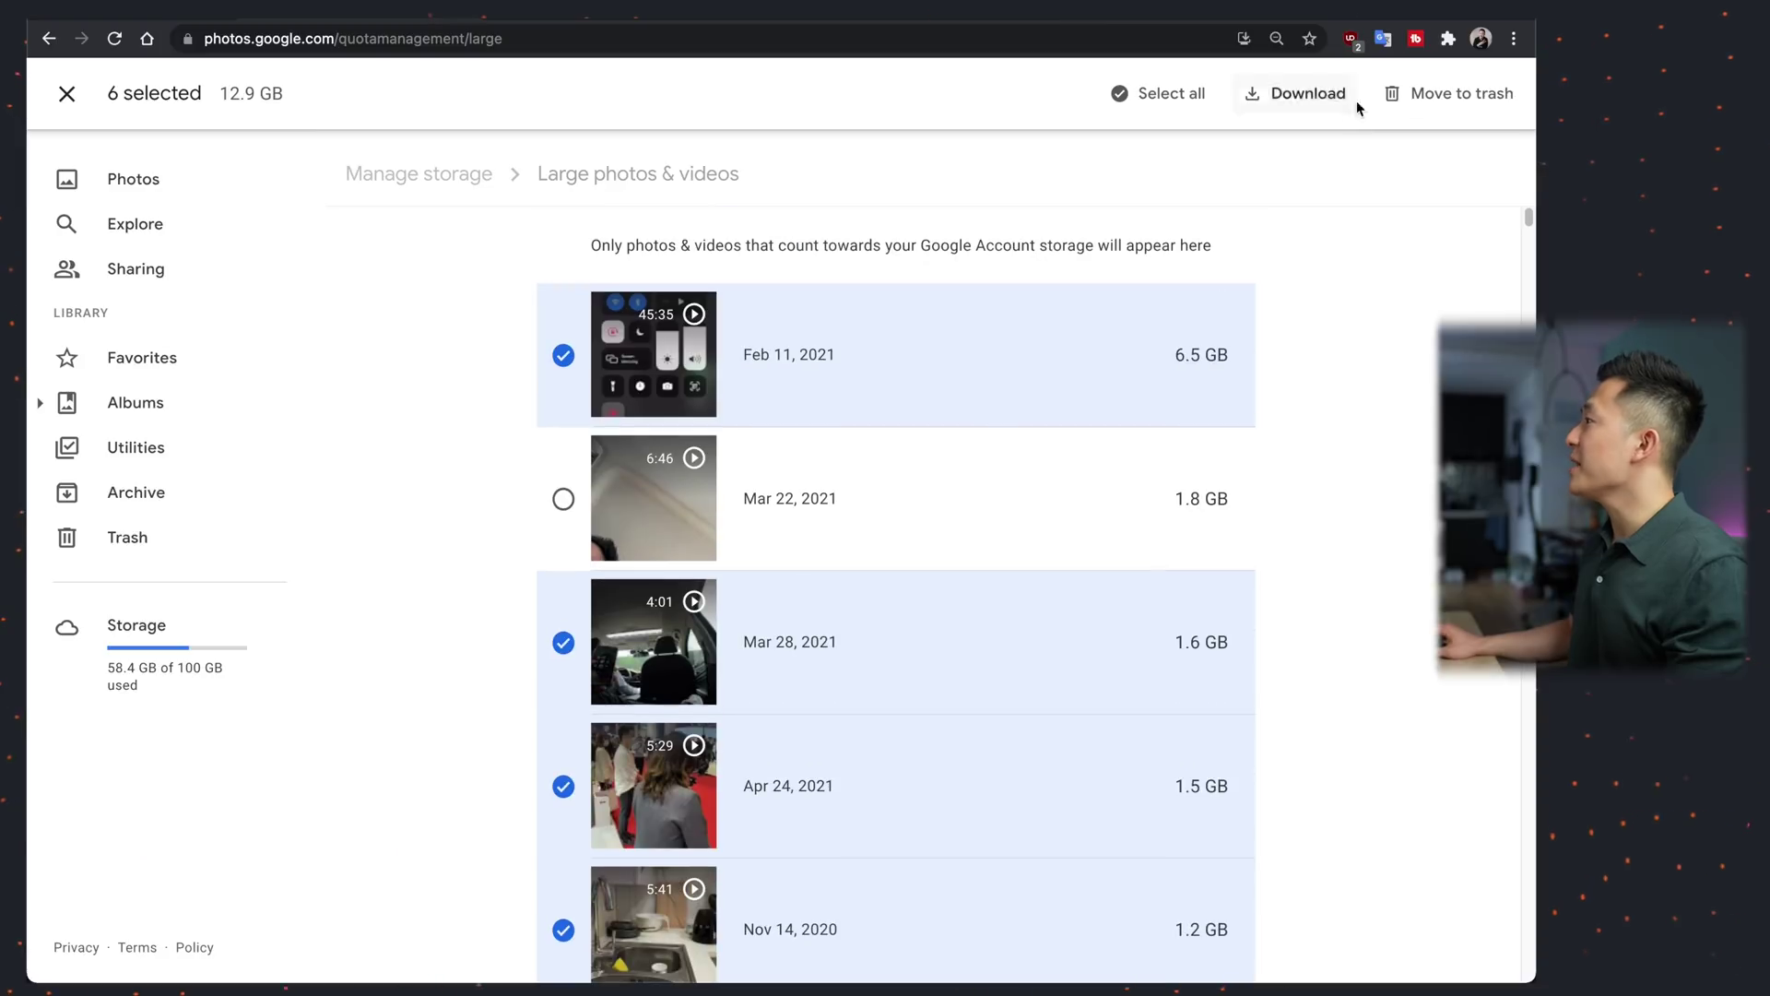
click(1445, 103)
click(949, 582)
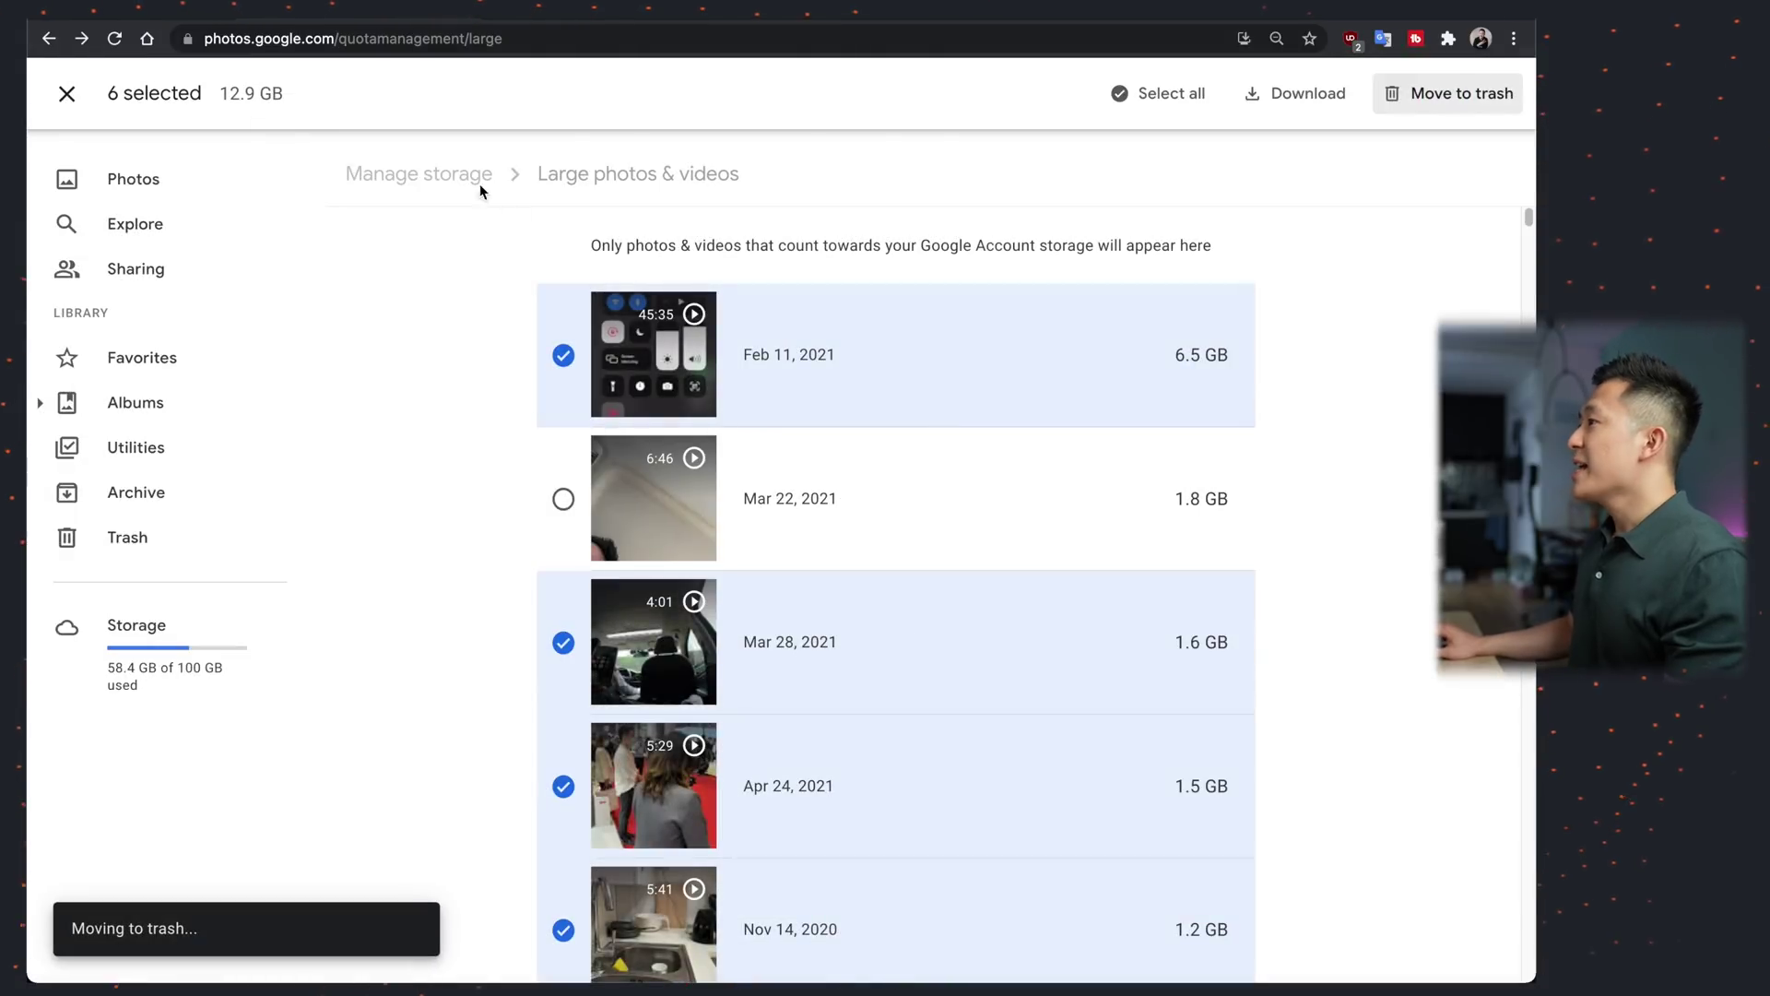
click(432, 186)
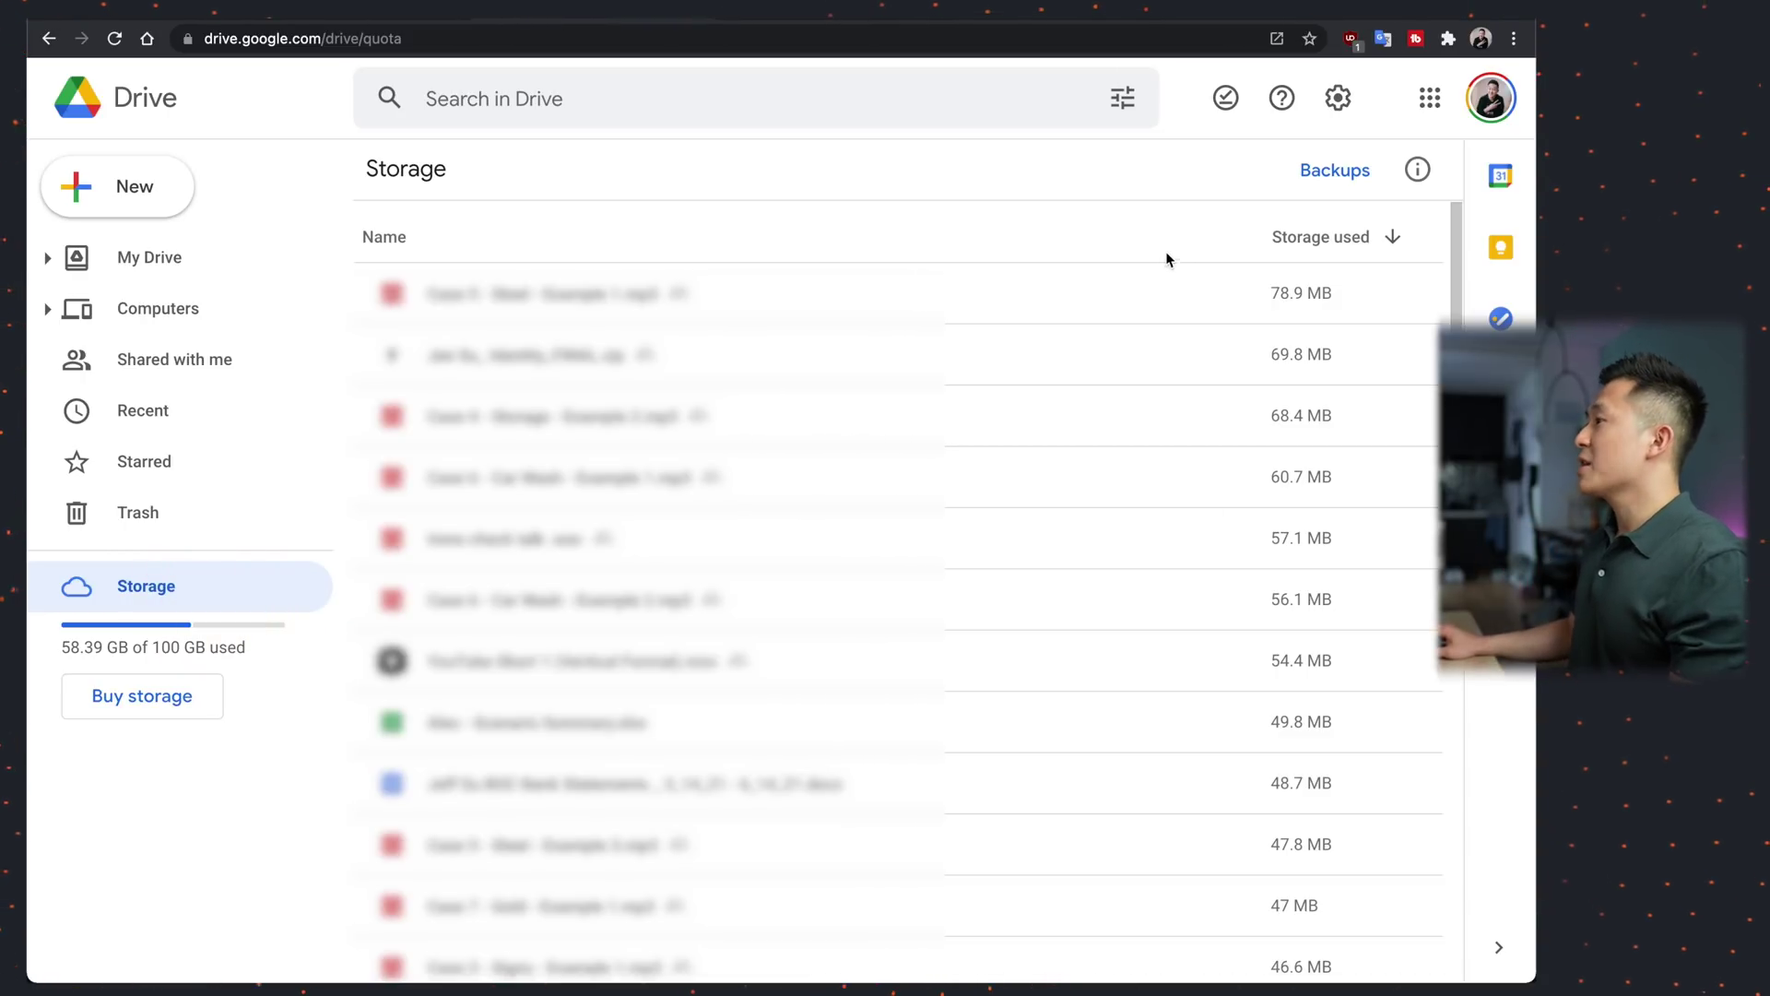
Step: Select the four largest files at the top of Drive's Storage list
click(1303, 291)
shift+click(1331, 366)
shift+click(1314, 417)
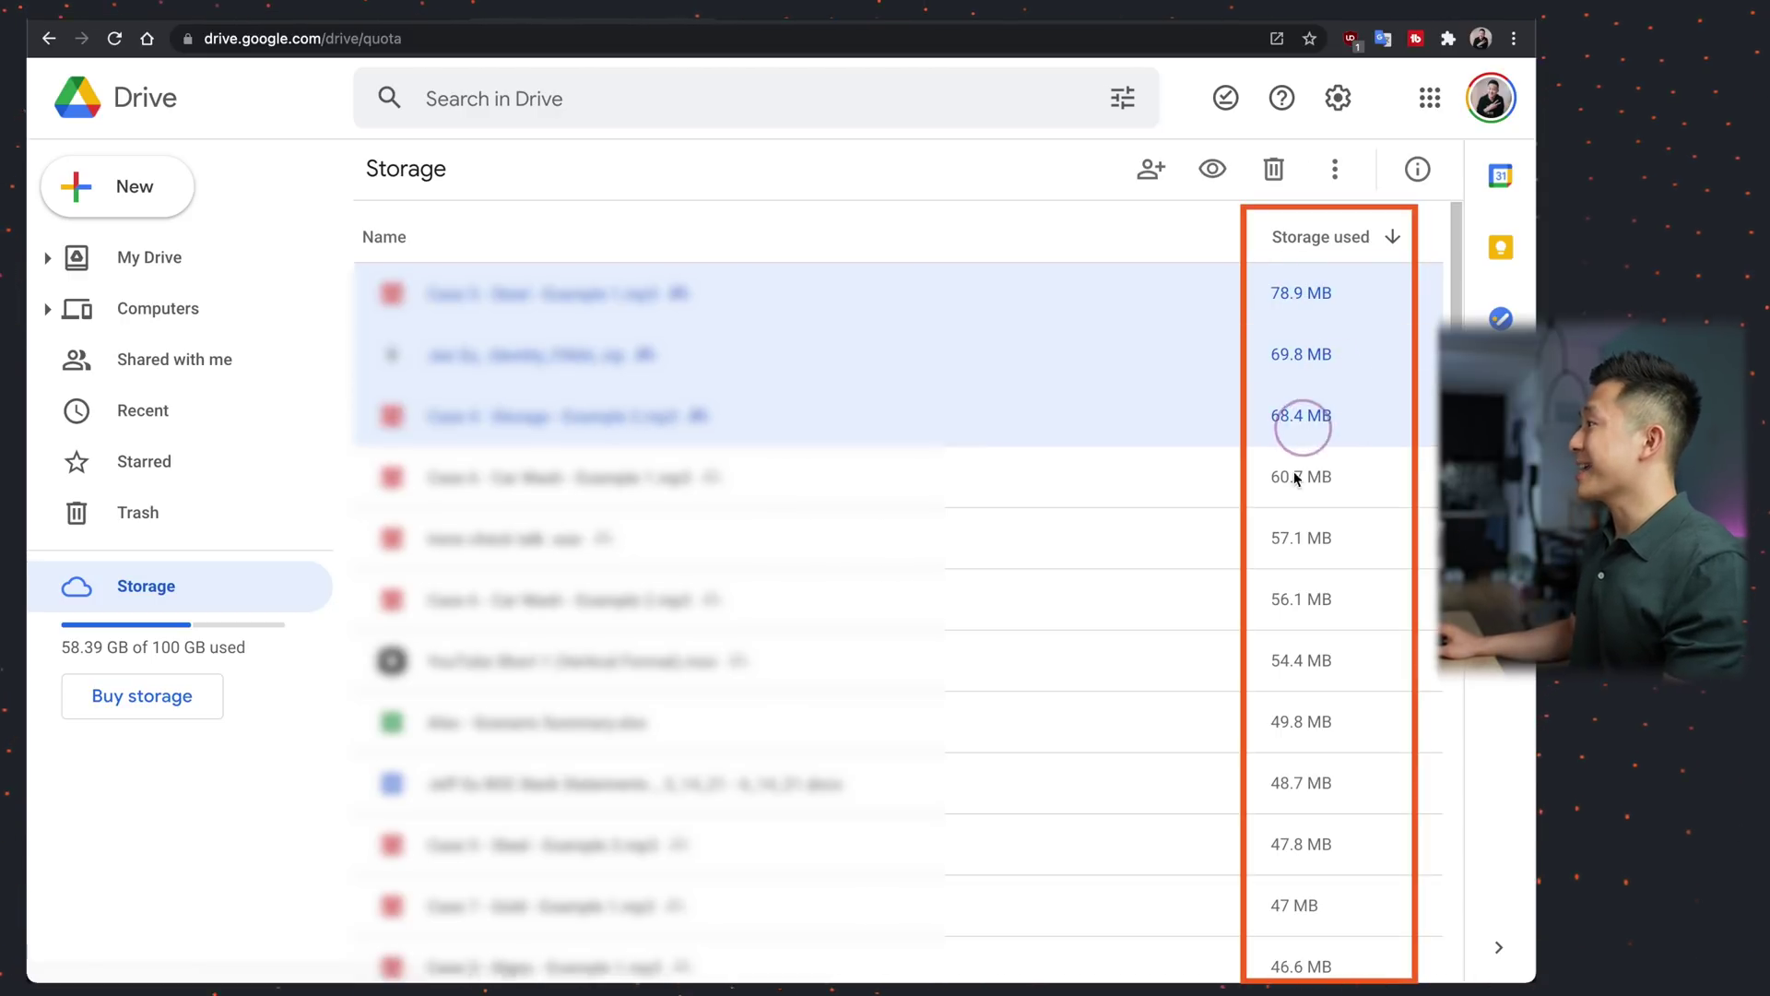
shift+click(1295, 480)
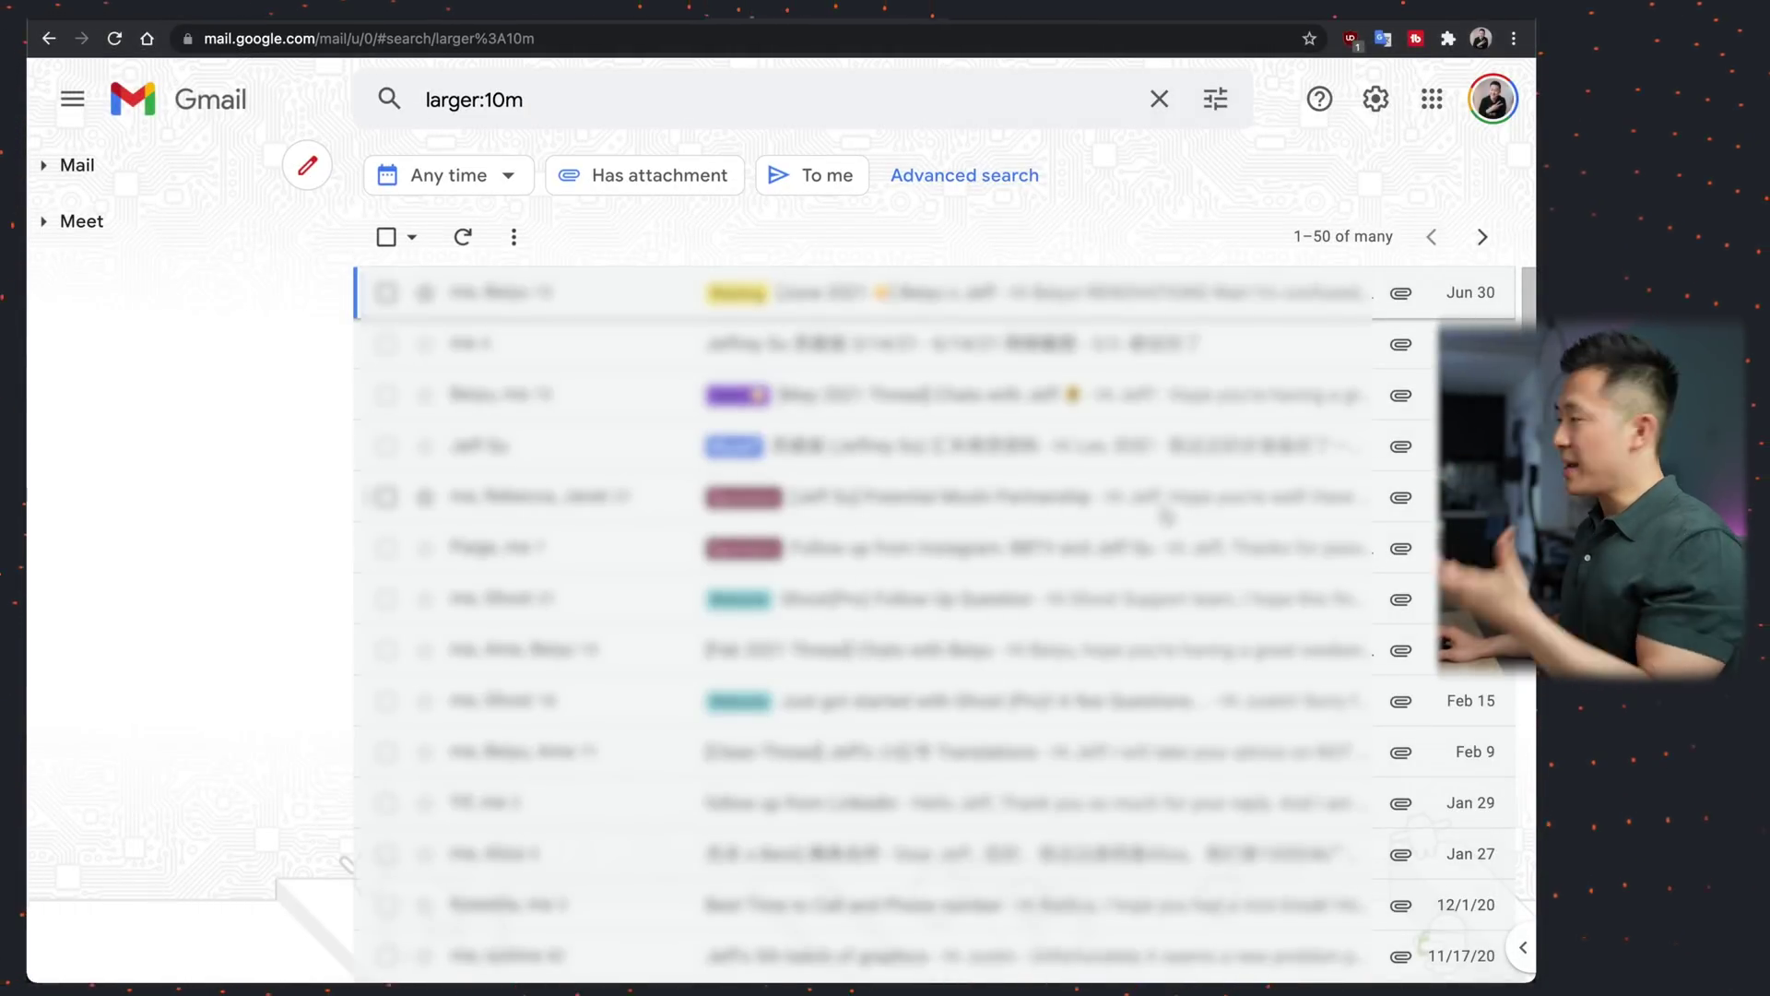
Step: Show the second page of larger:10m results, listing emails 51–54
scroll(1428, 332, down, 5)
scroll(1420, 369, up, 5)
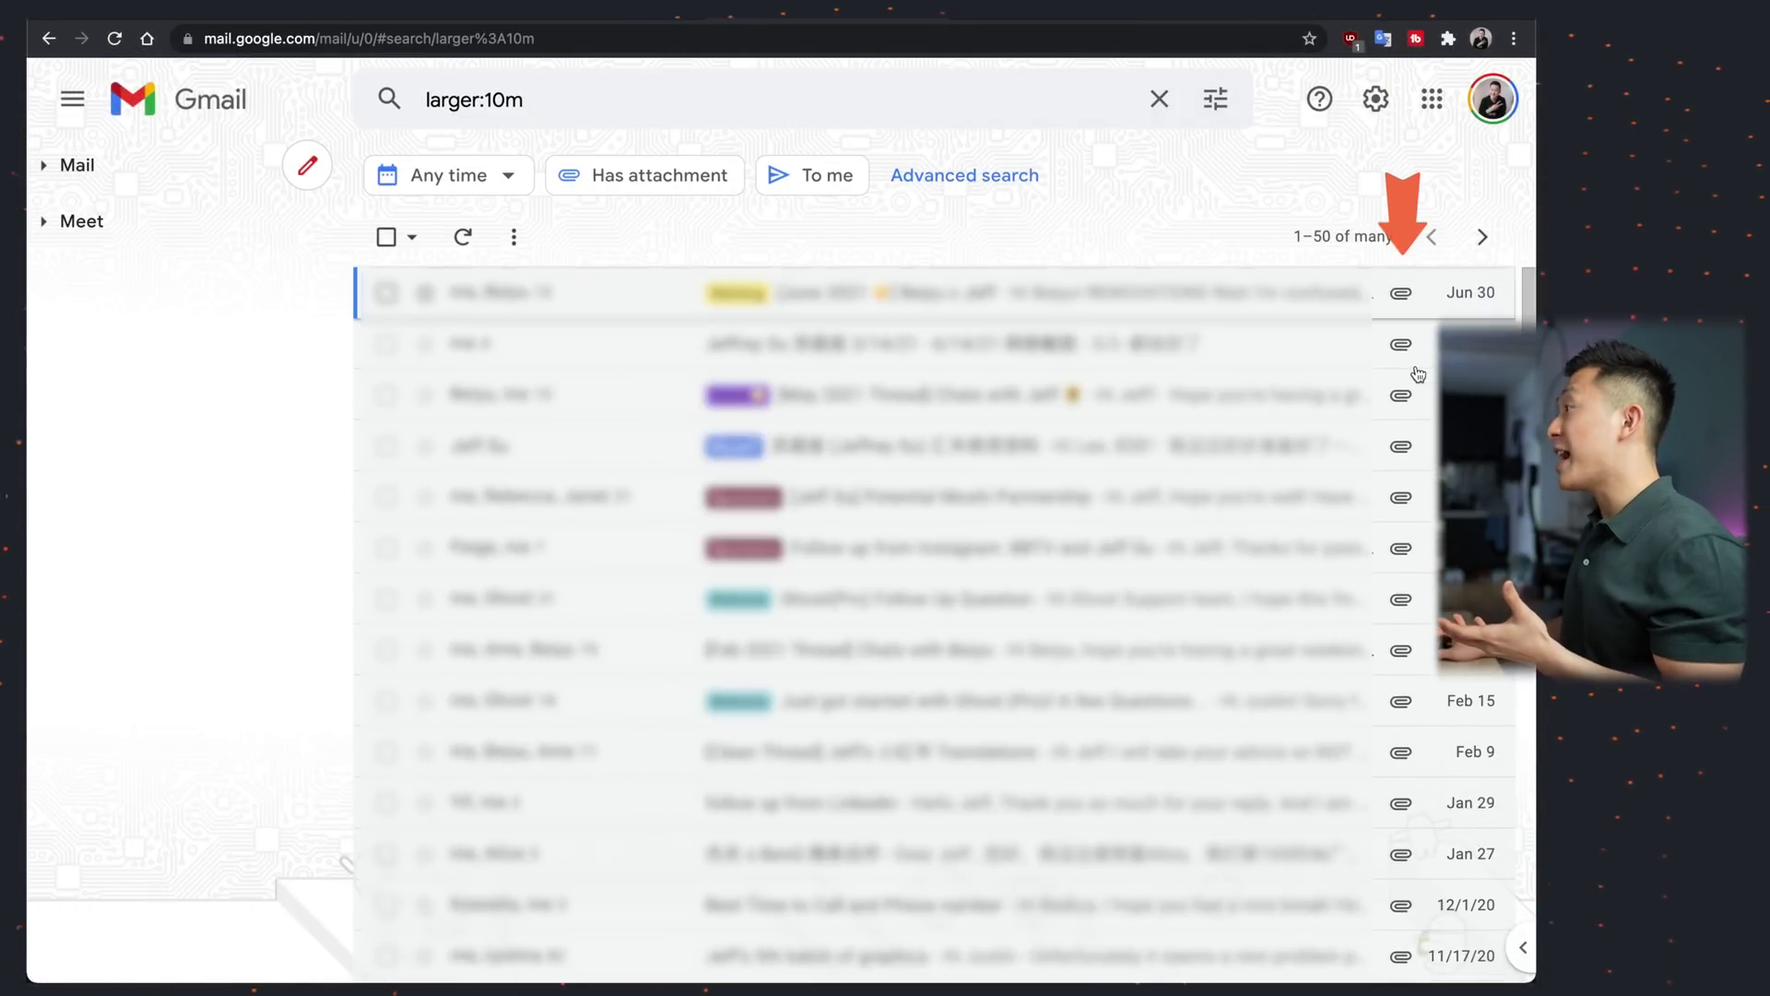
click(1485, 239)
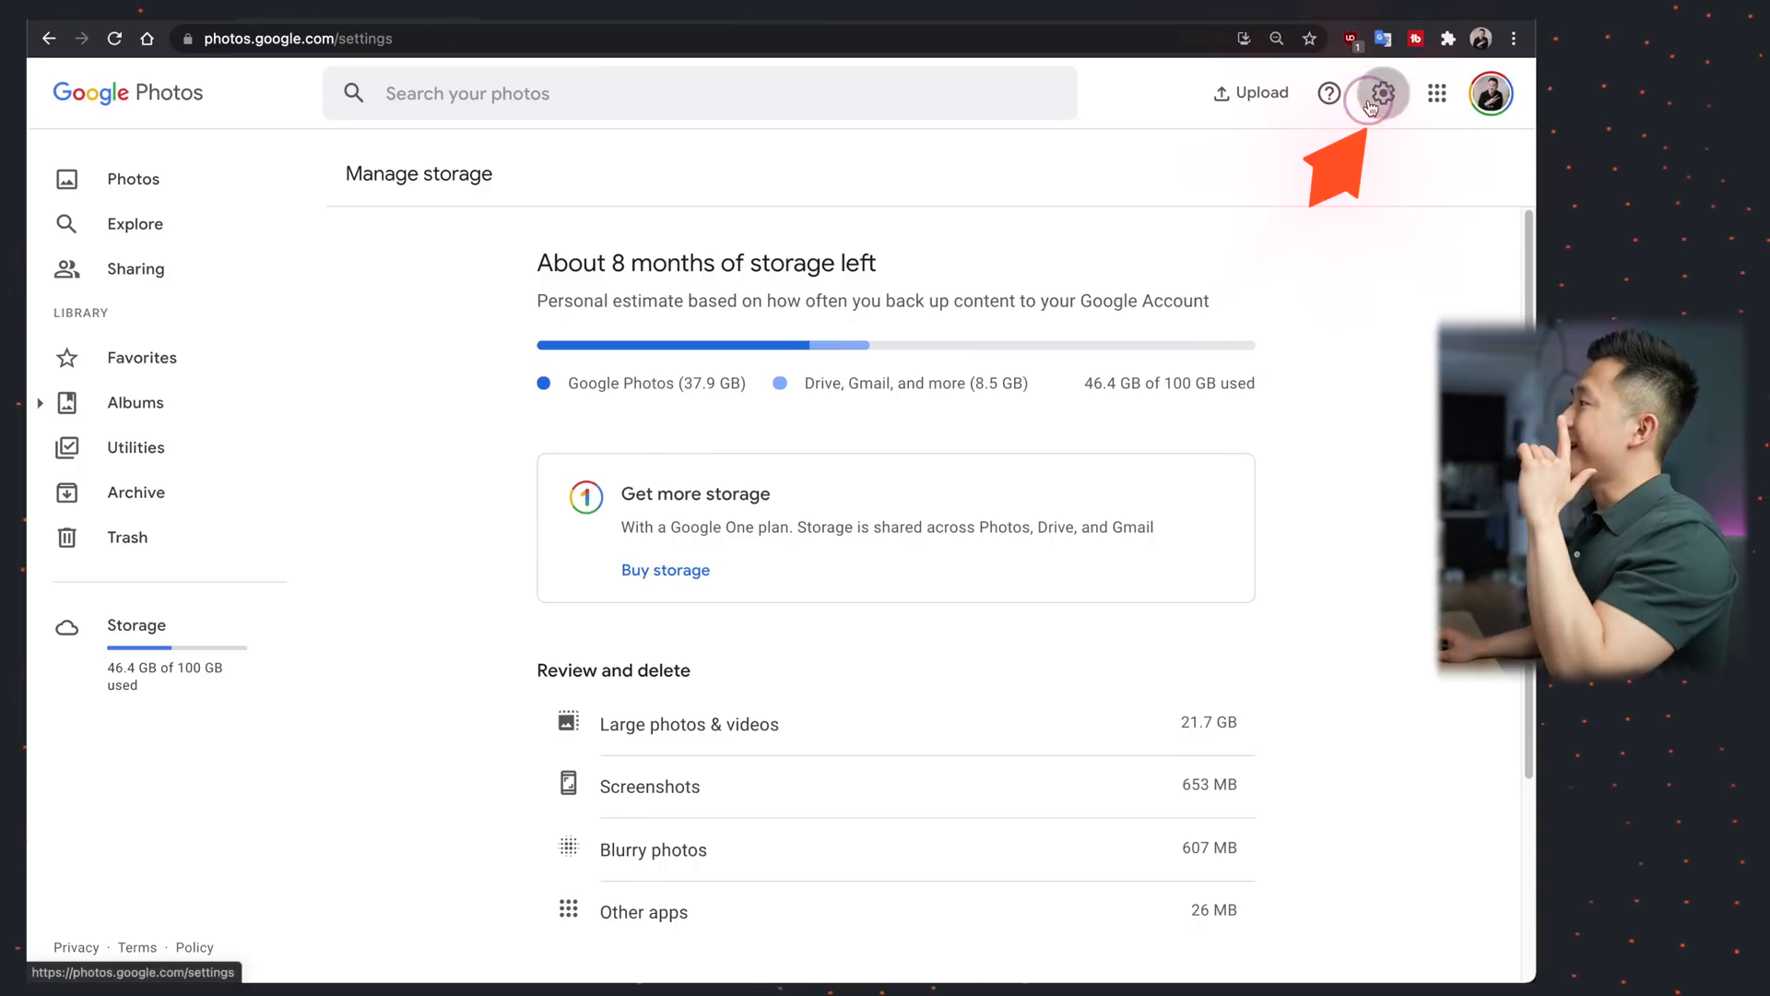
Step: Open Google Photos Settings and switch Promotional emails off
click(1383, 106)
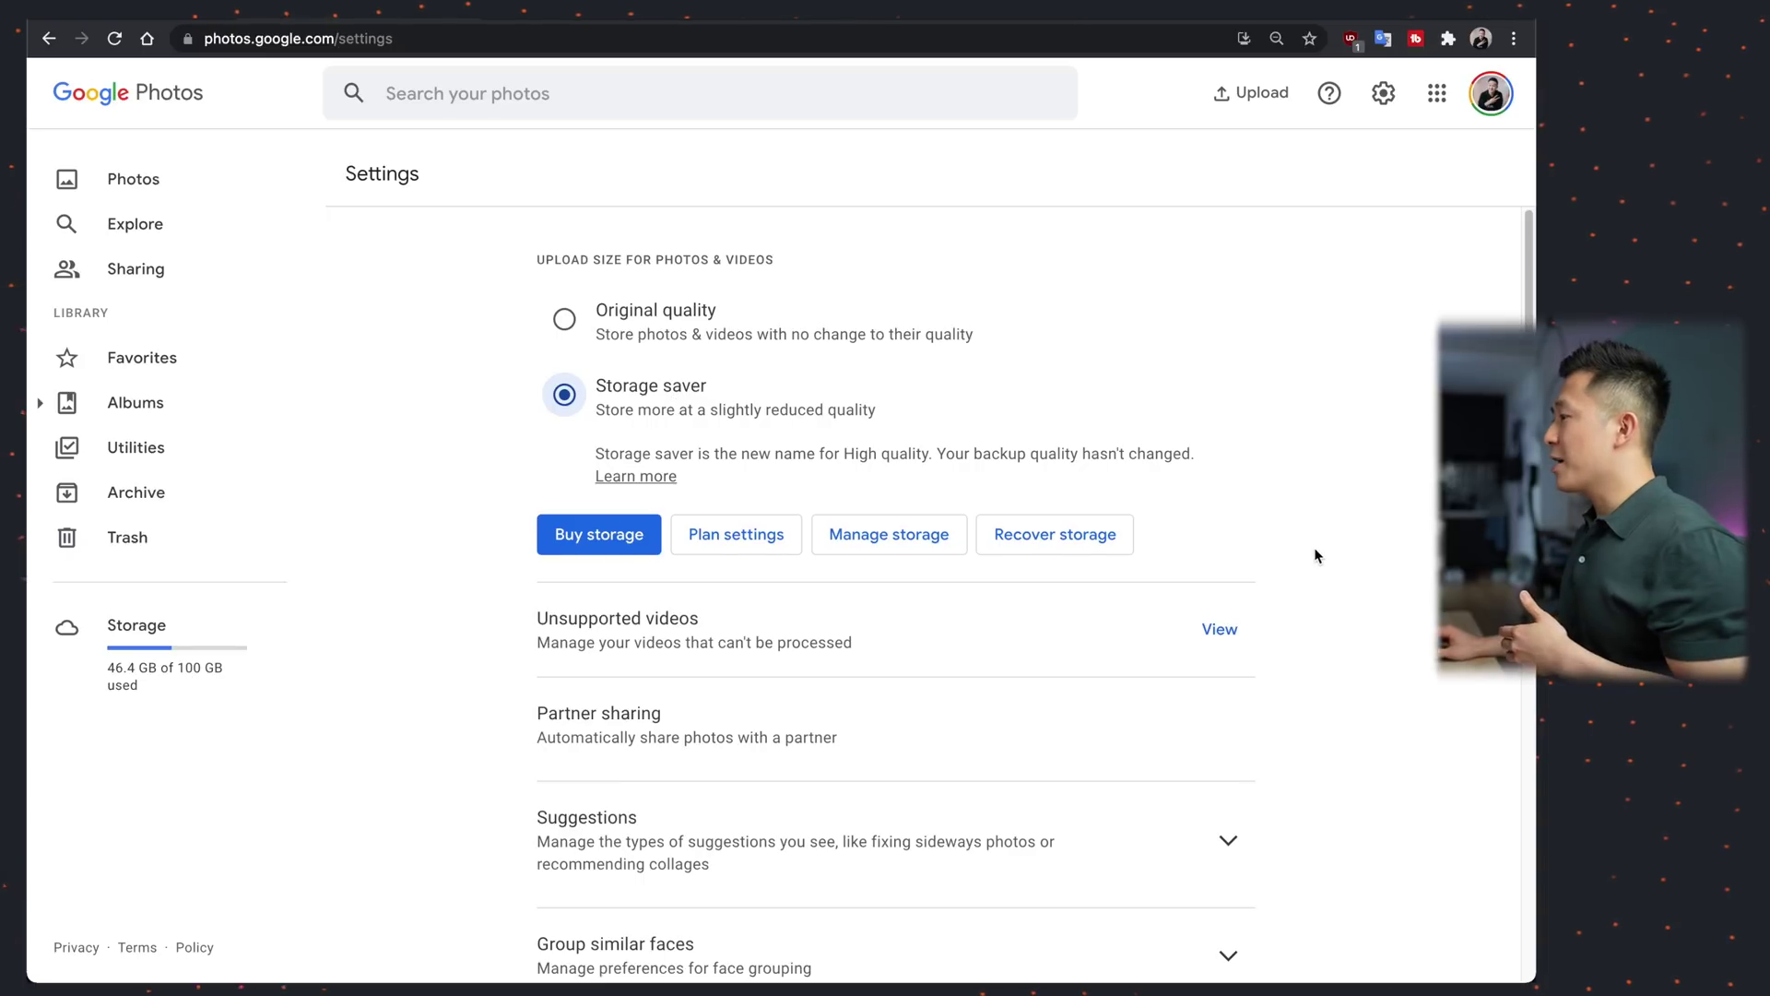
scroll(1317, 554, down, 6)
click(1212, 718)
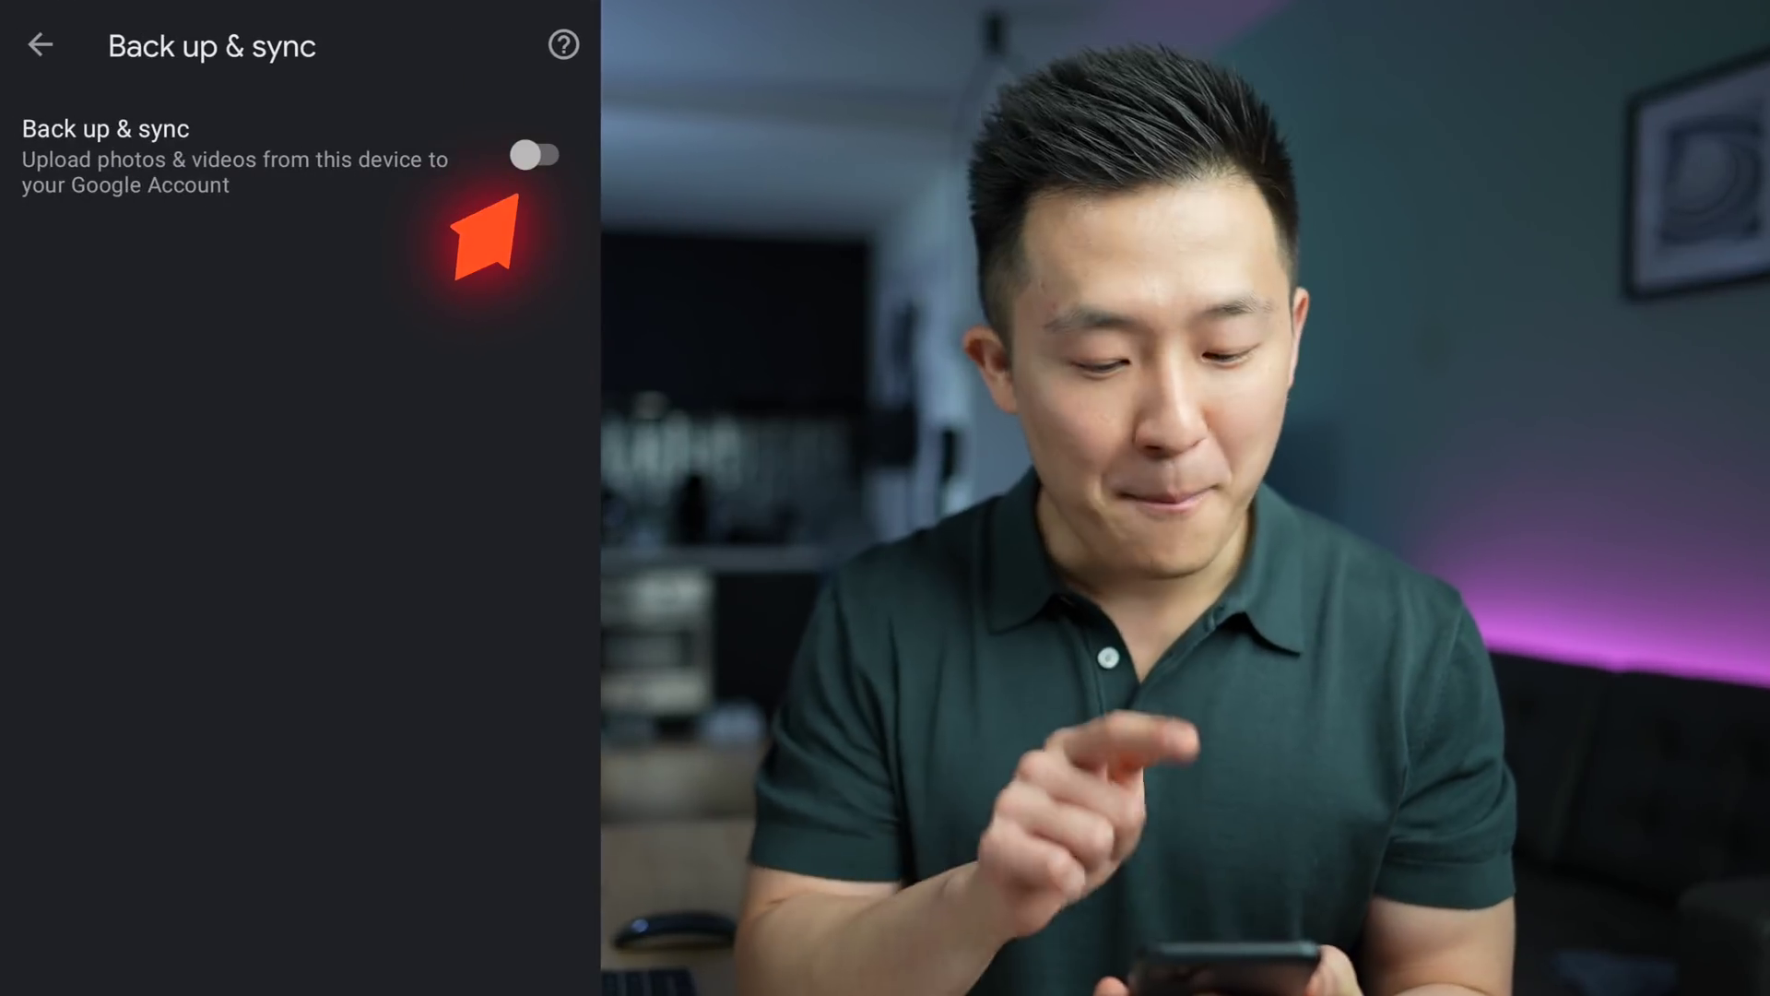
Step: Leave Back up & sync off, return to the main grid and open today's portrait photo
click(39, 45)
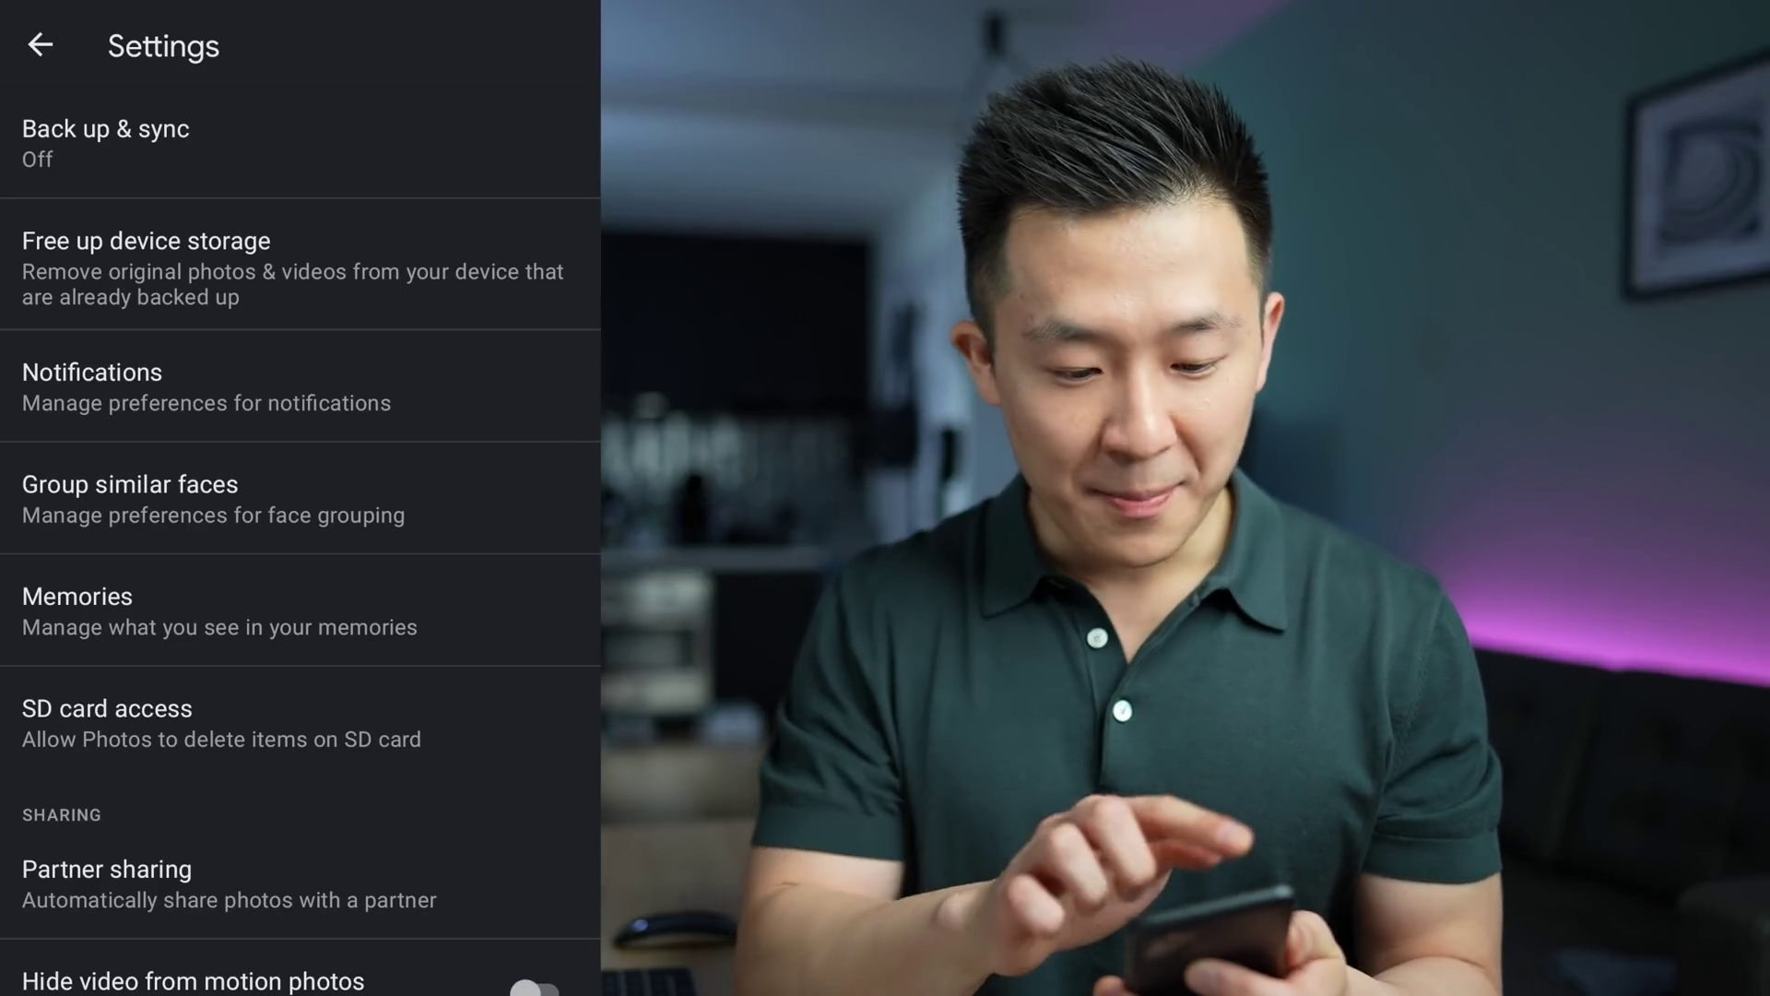
click(40, 44)
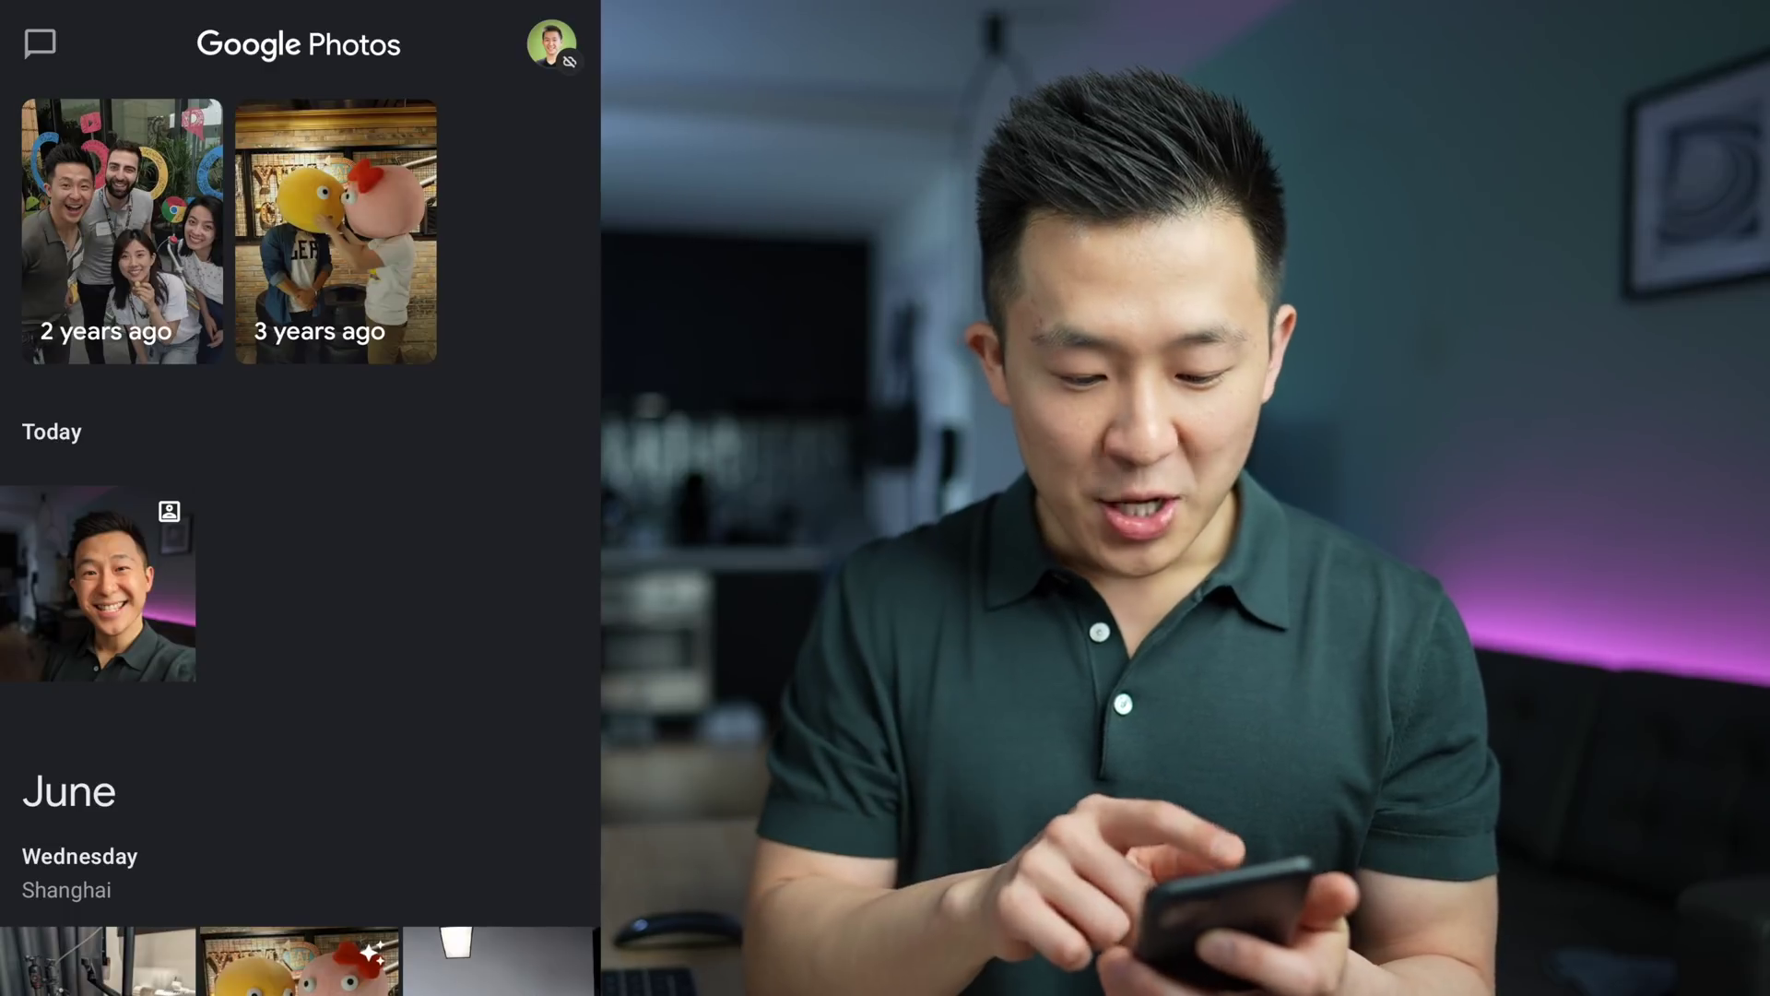
click(97, 584)
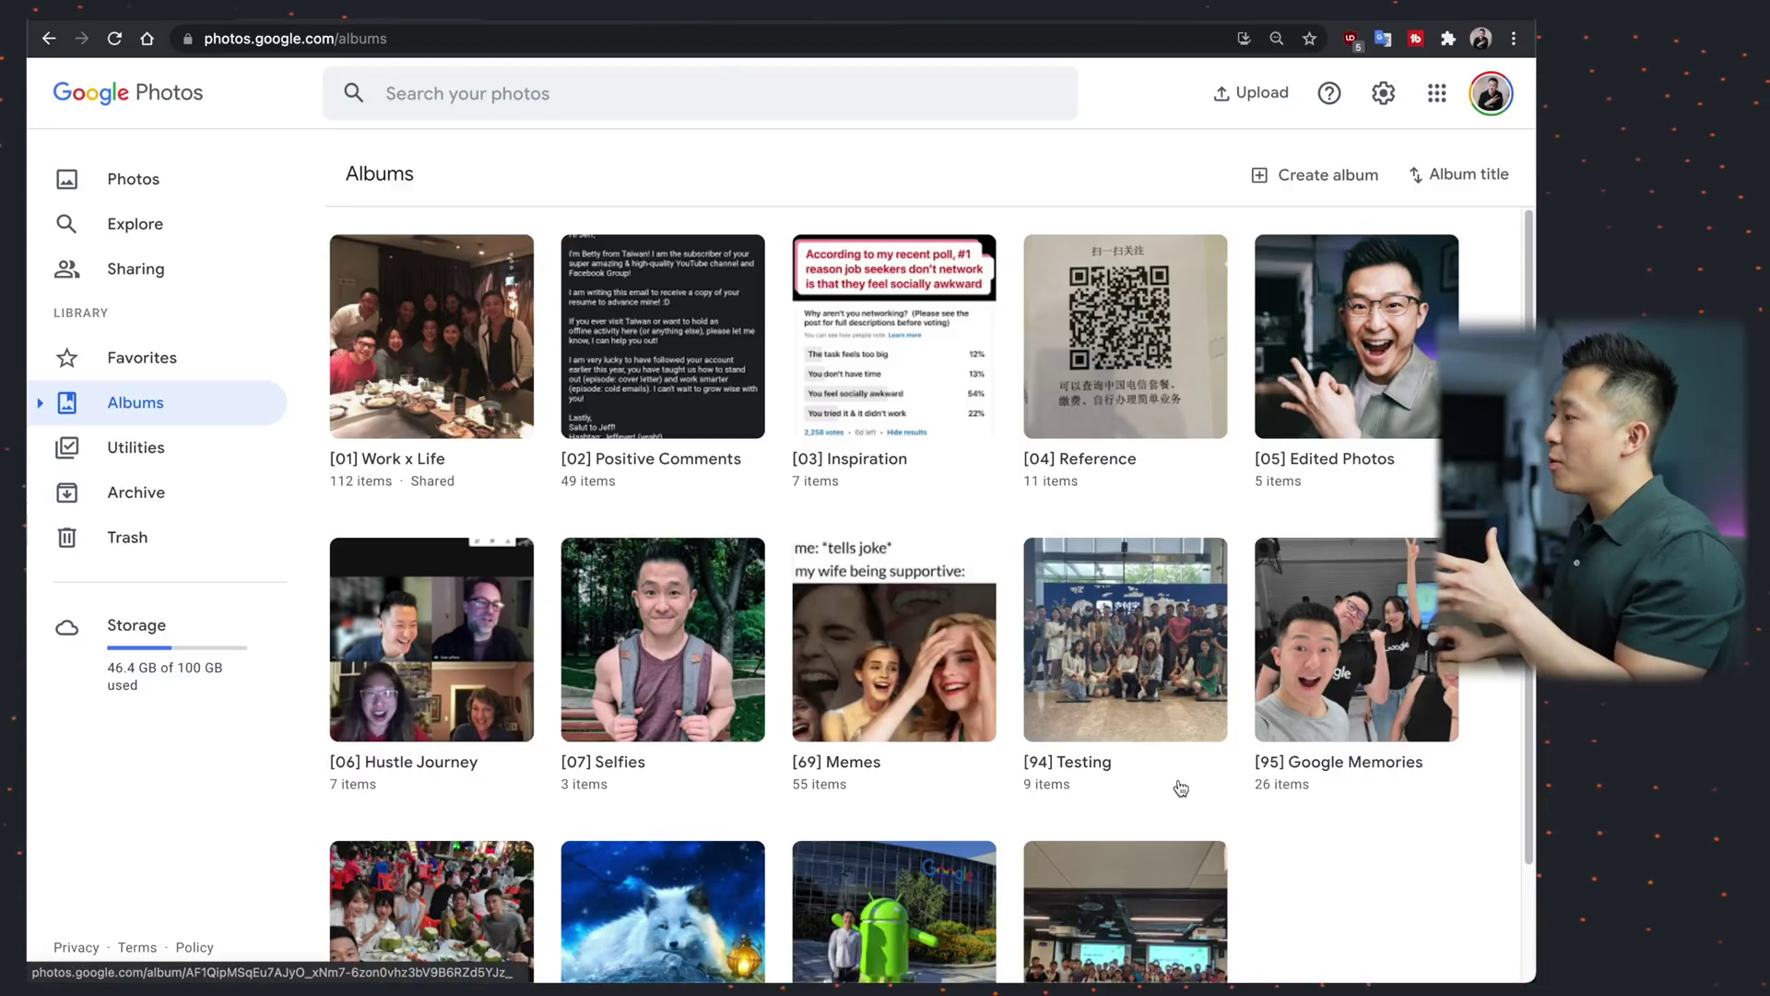
Step: Browse the [01] Work x Life and [04] Reference albums, then open [05] Edited Photos
scroll(1181, 789, down, 2)
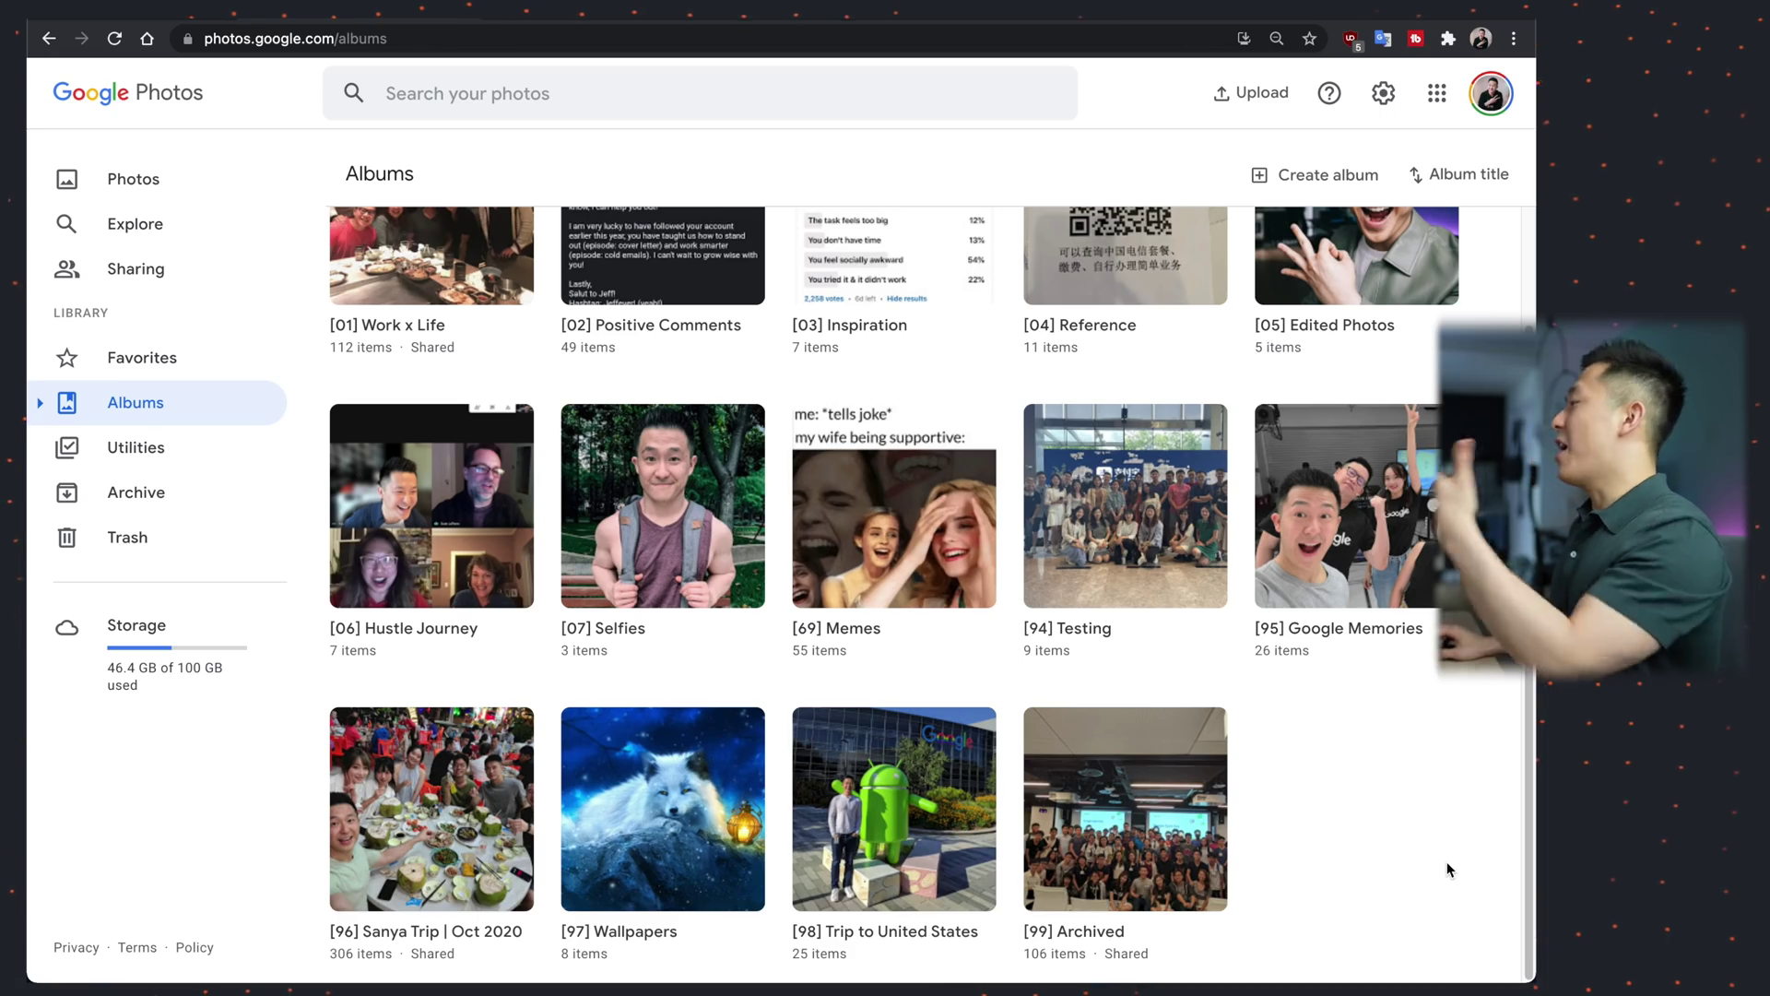
scroll(1451, 861, up, 1)
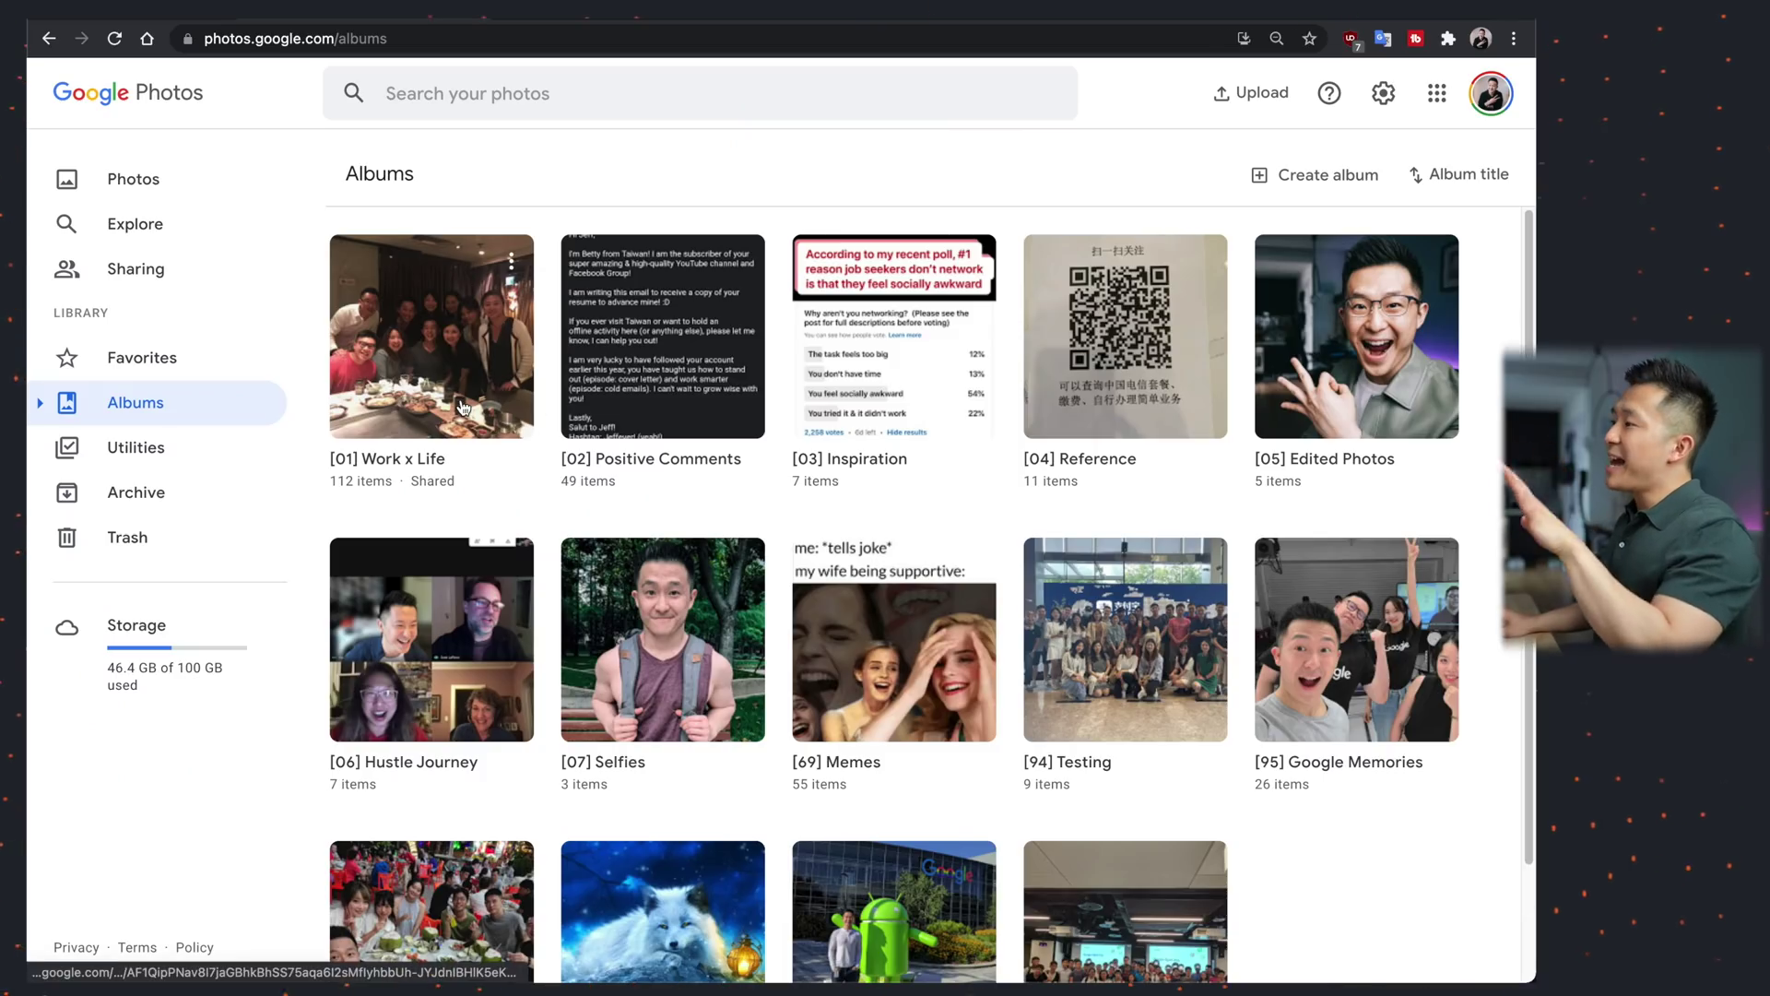
click(464, 408)
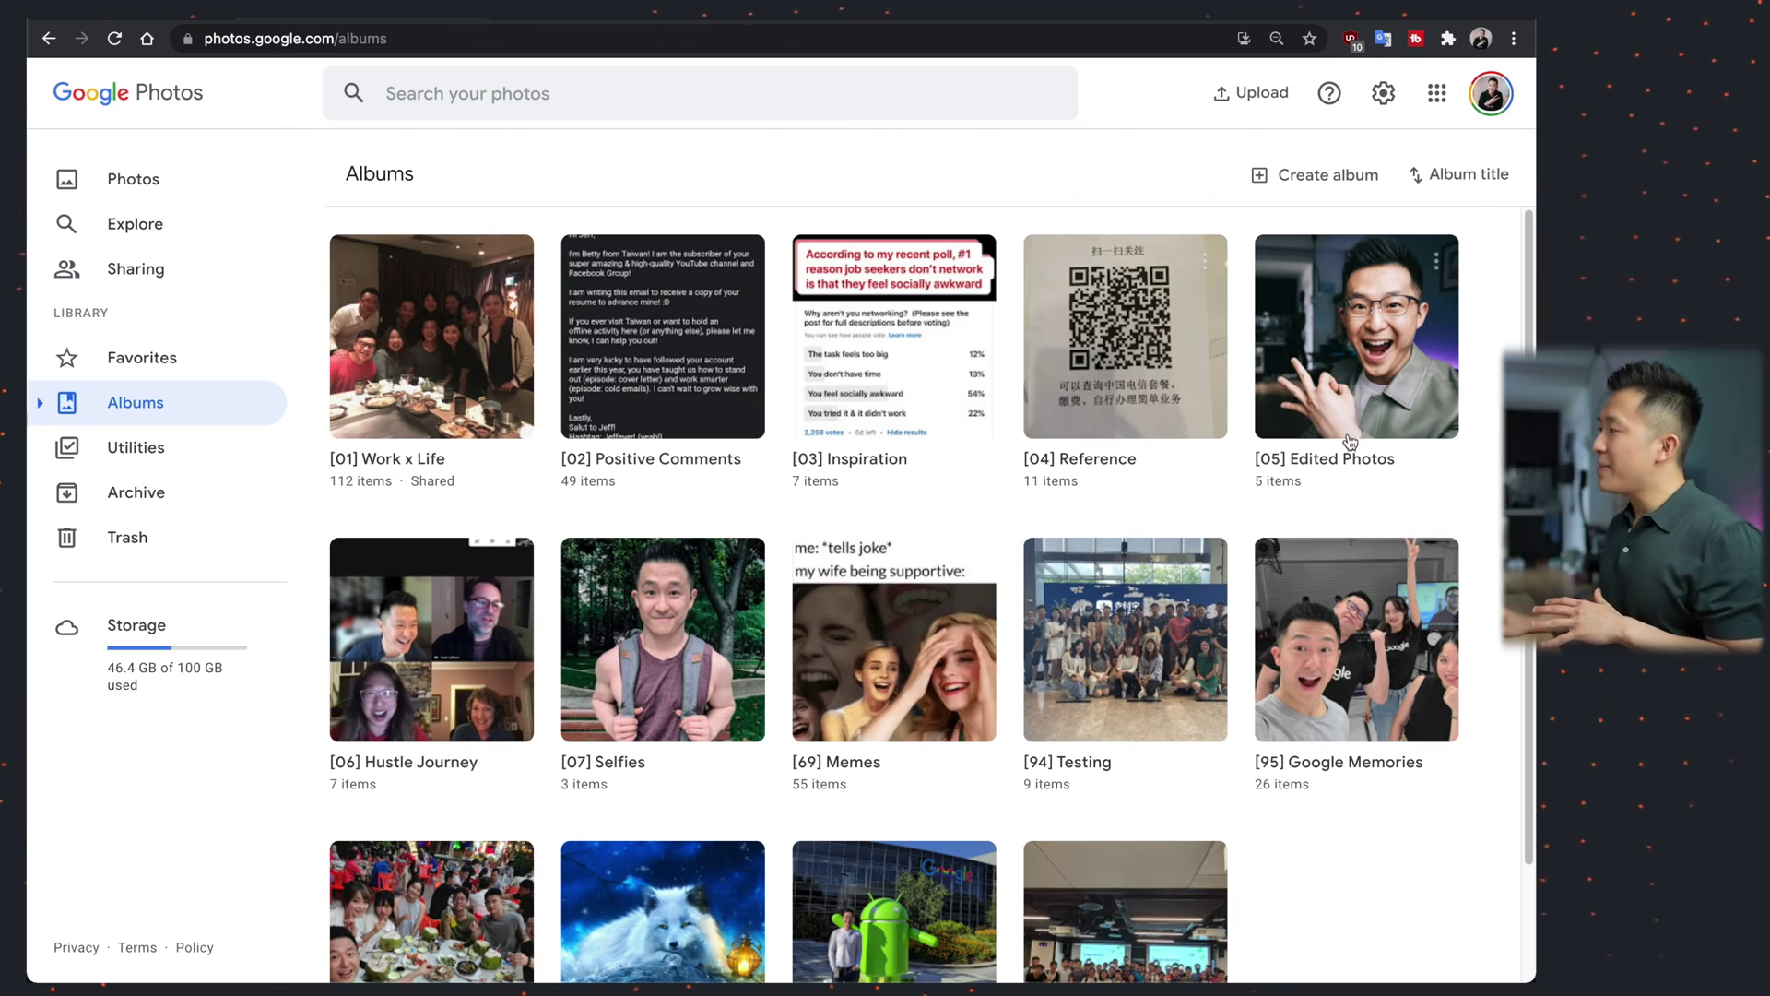
click(1132, 380)
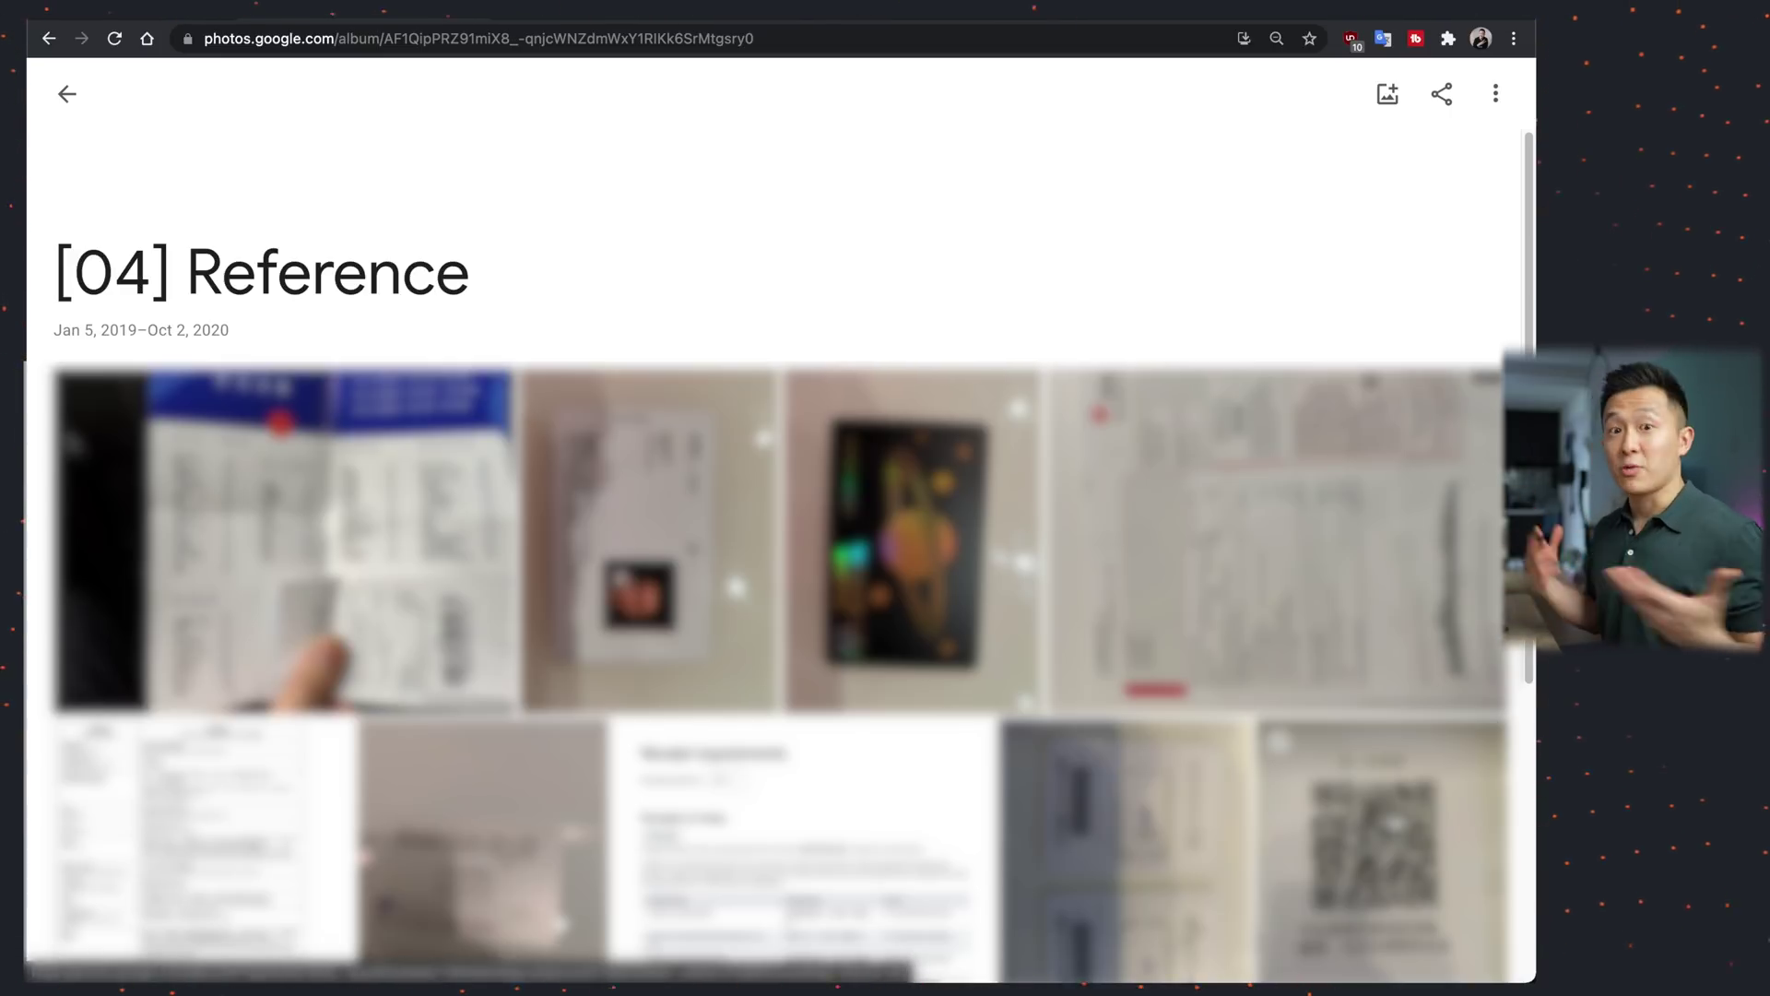
click(66, 93)
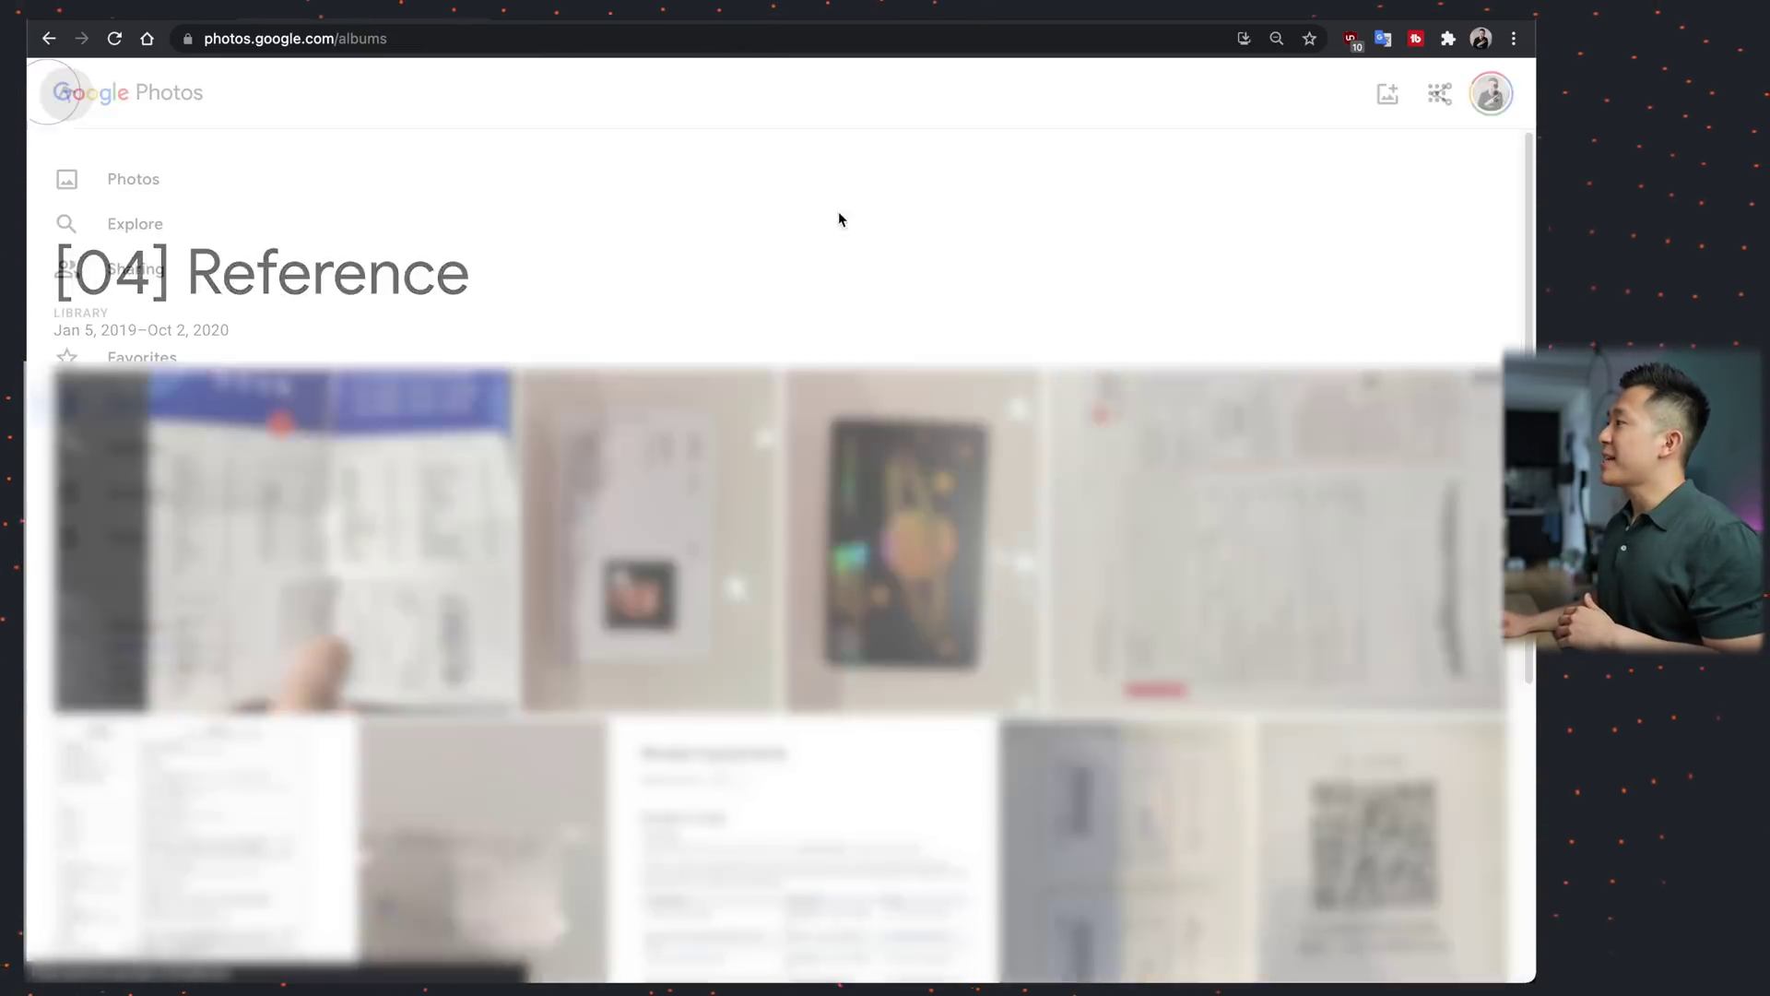
click(1417, 341)
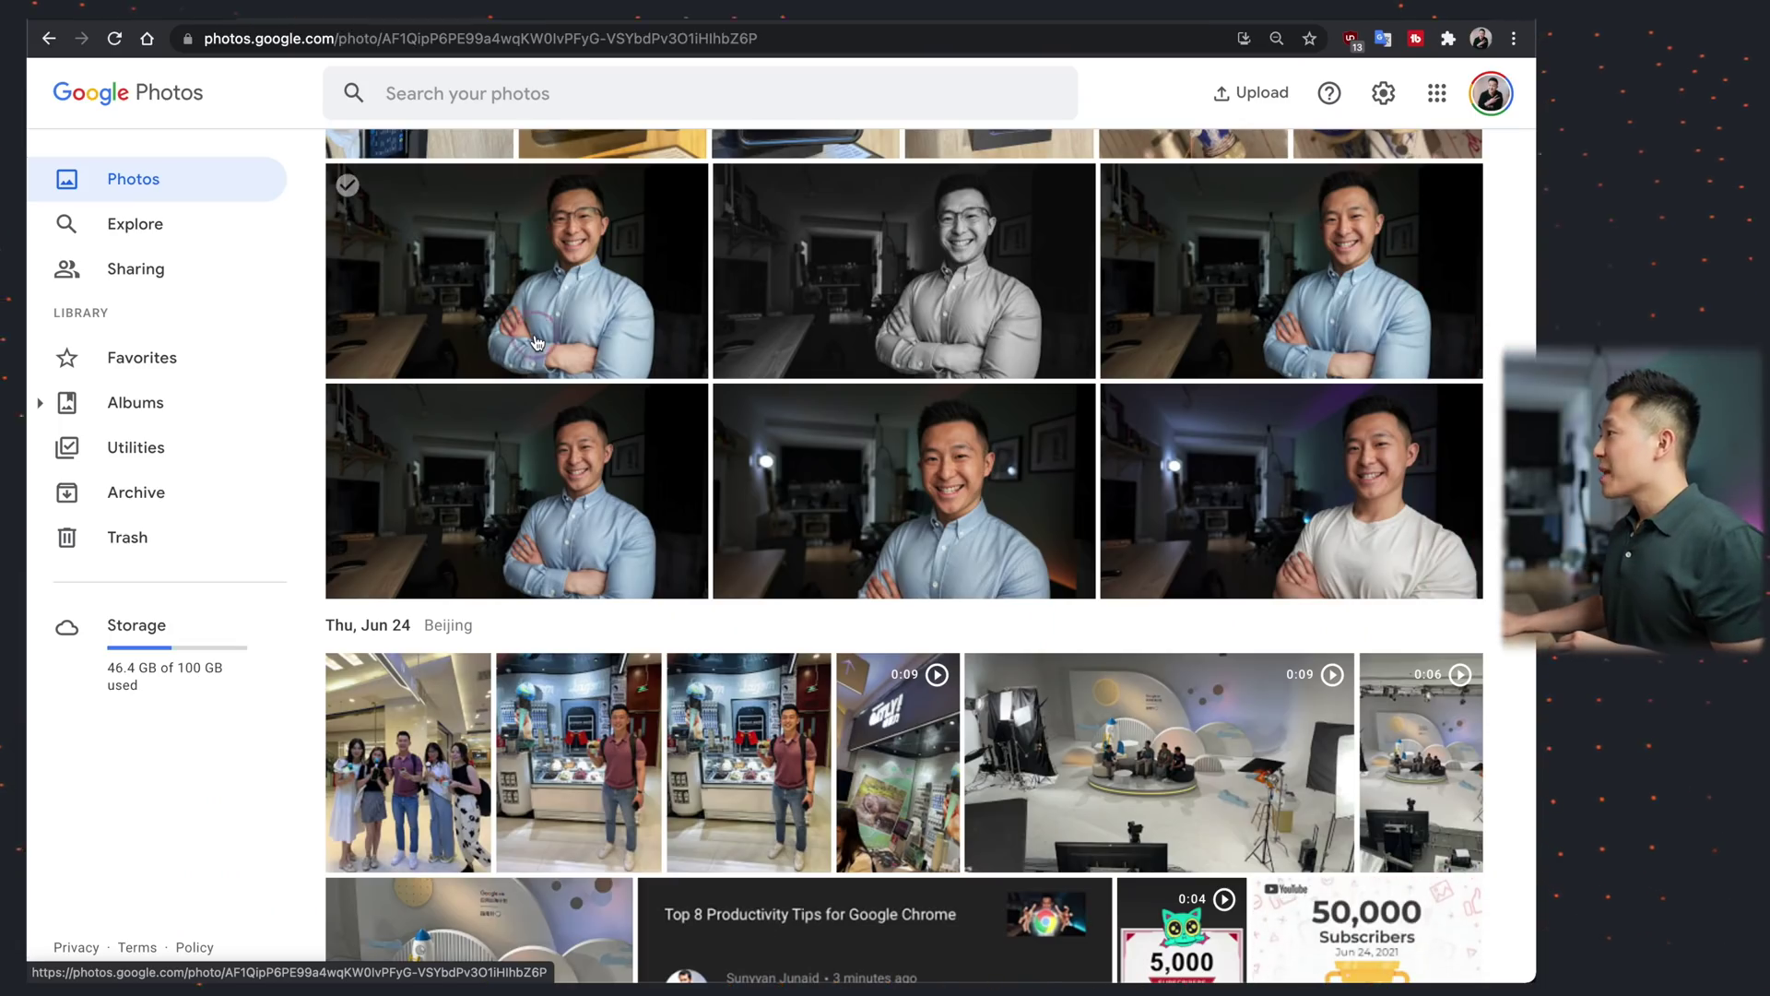
Step: Auto-straighten the glasses portrait and crop it to a square
click(535, 343)
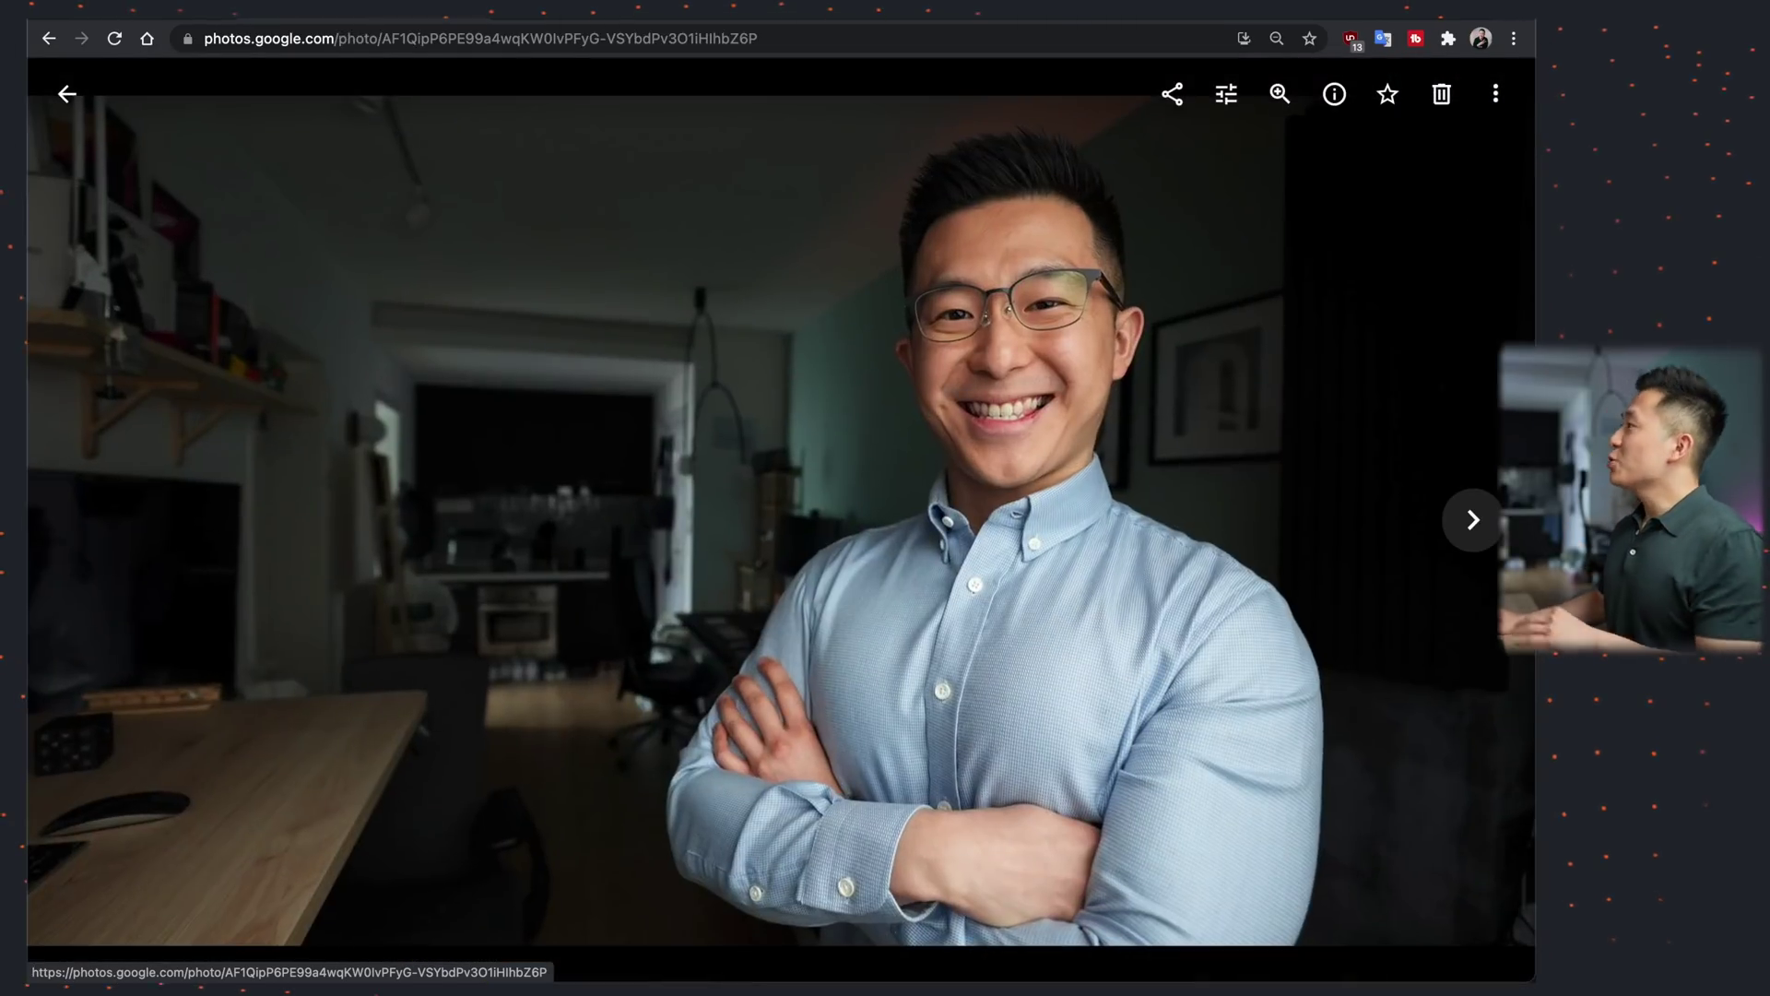
click(1228, 94)
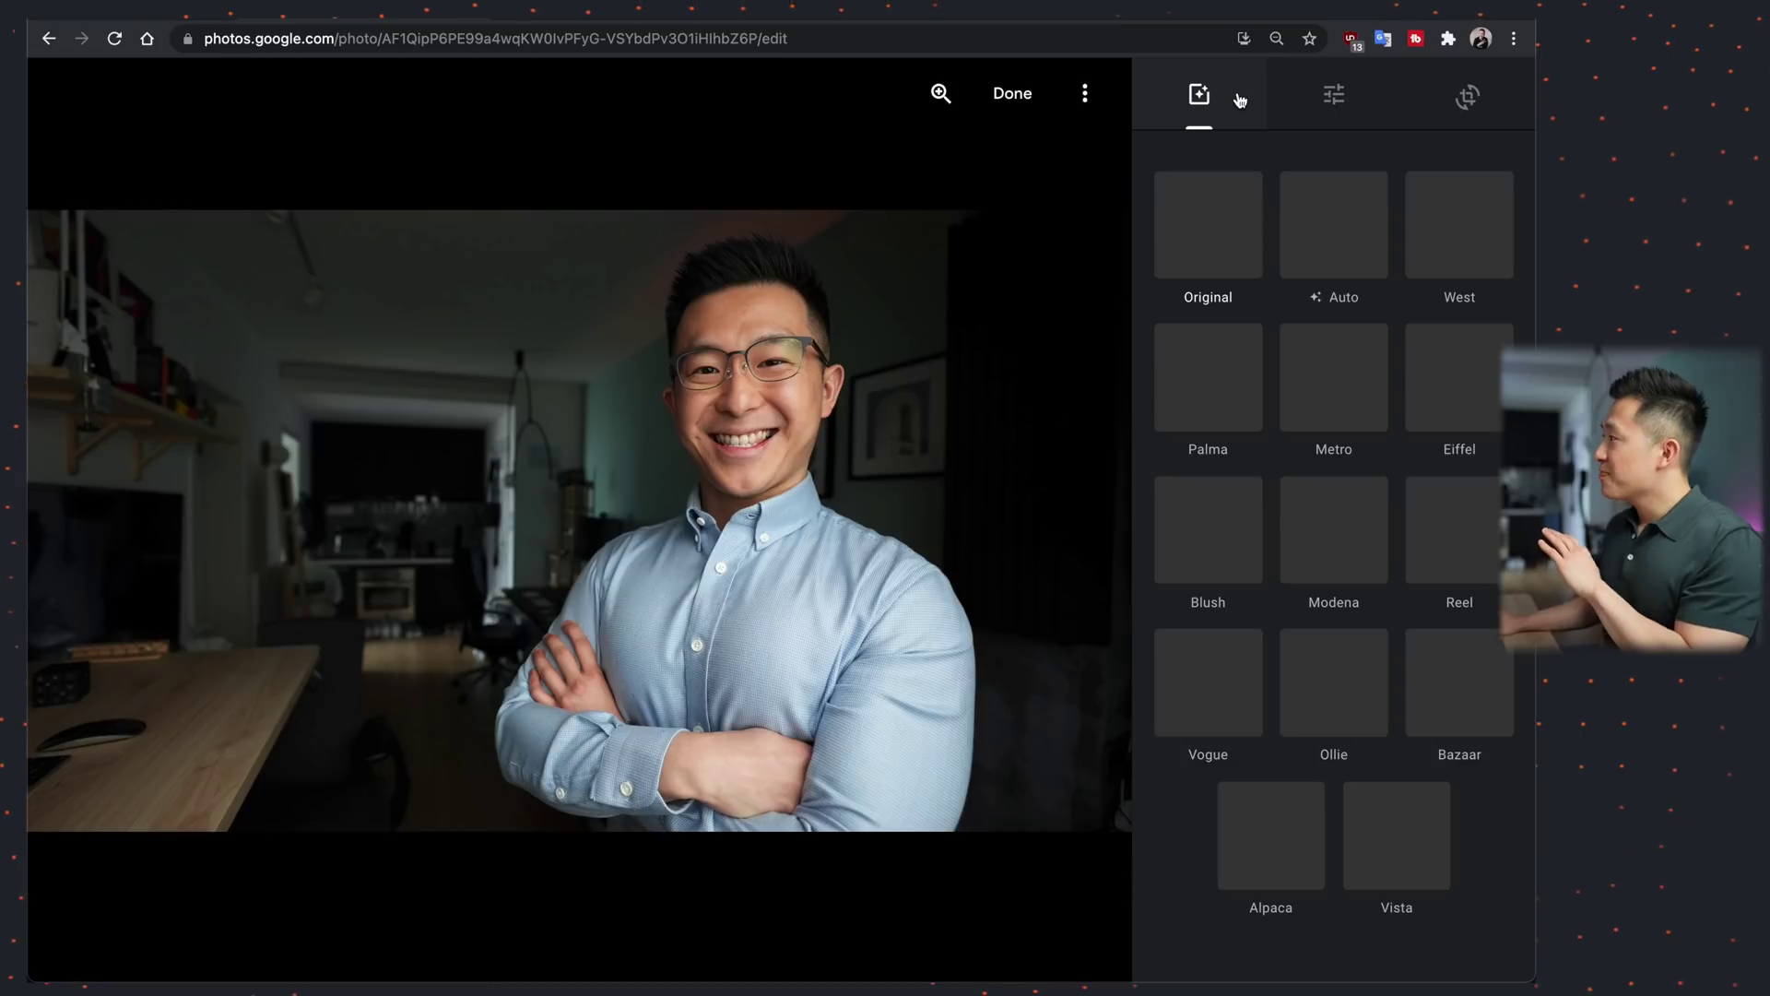
click(1466, 96)
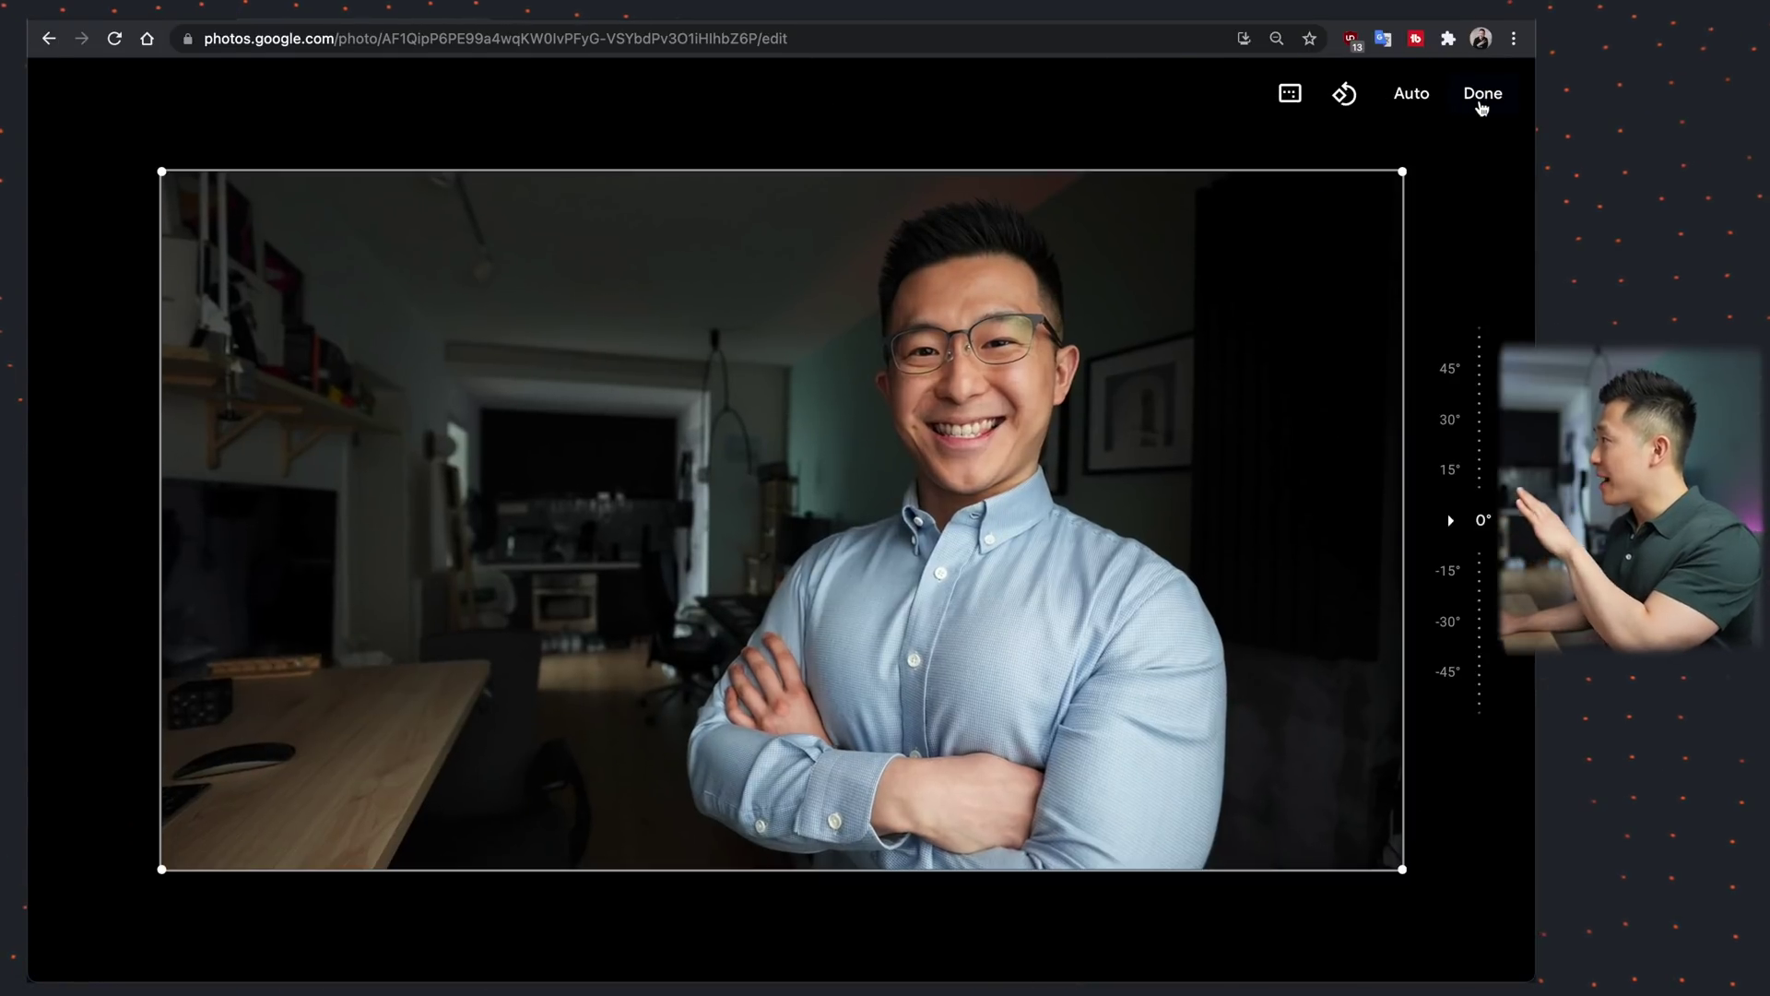
click(1412, 94)
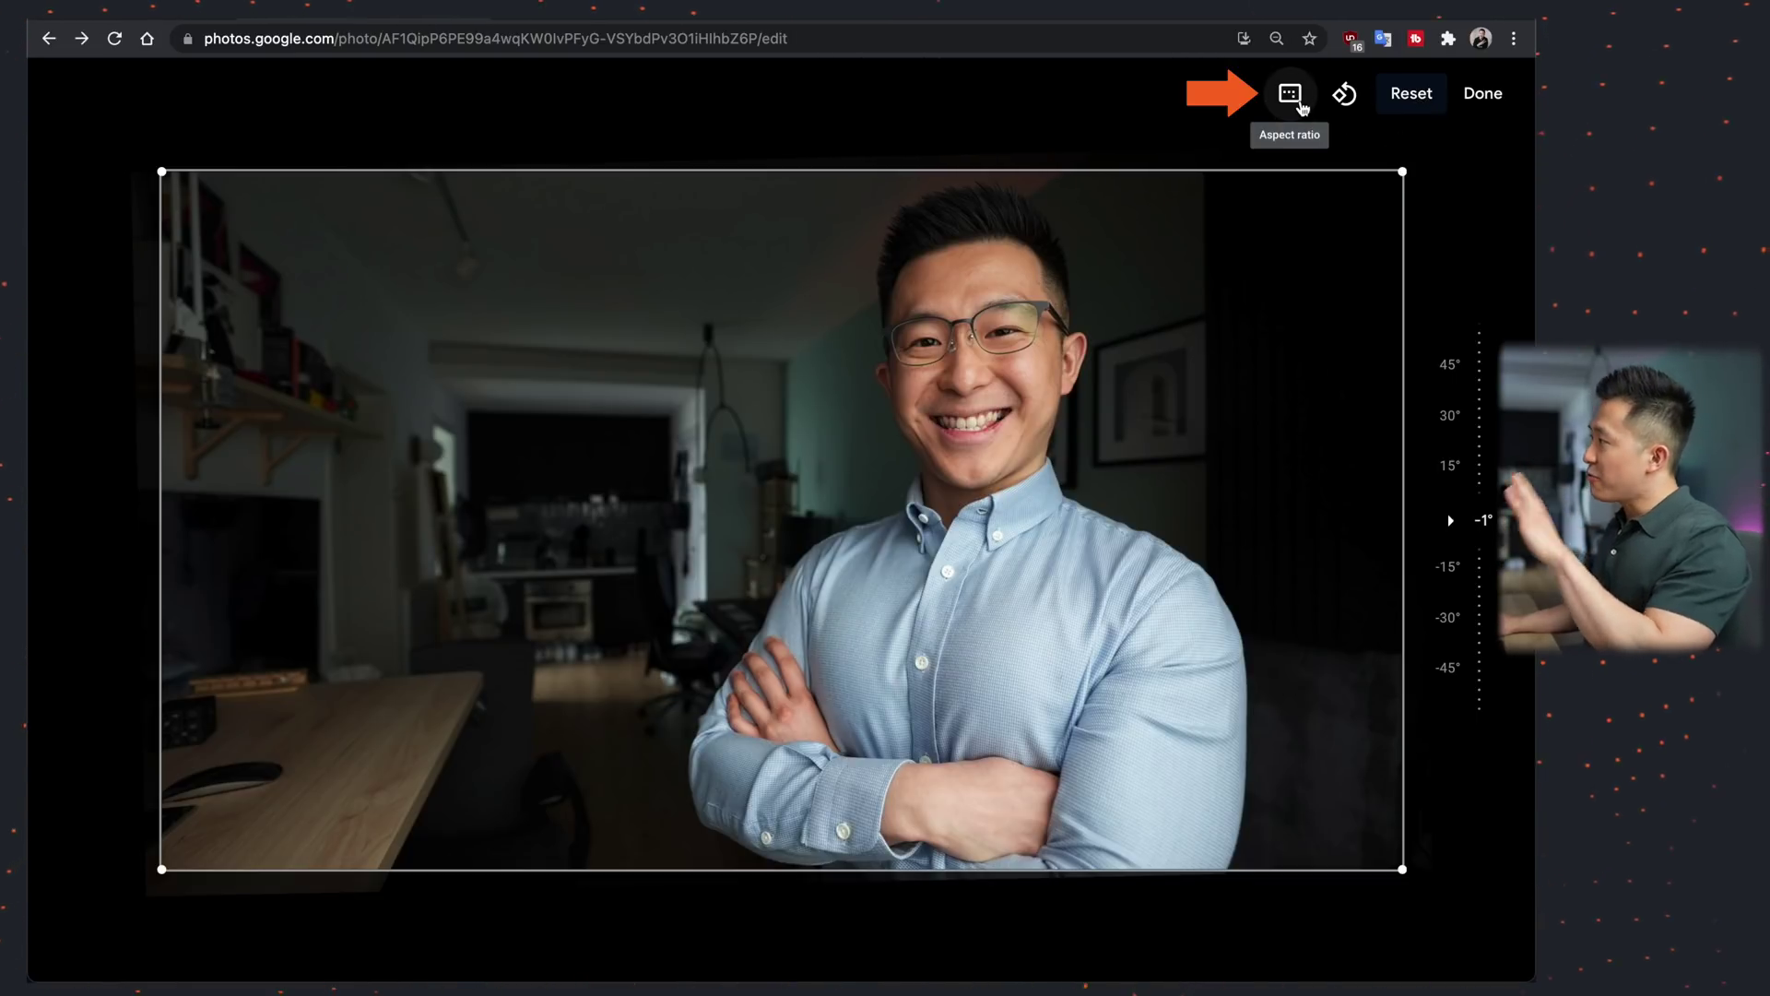
click(1290, 93)
click(1338, 229)
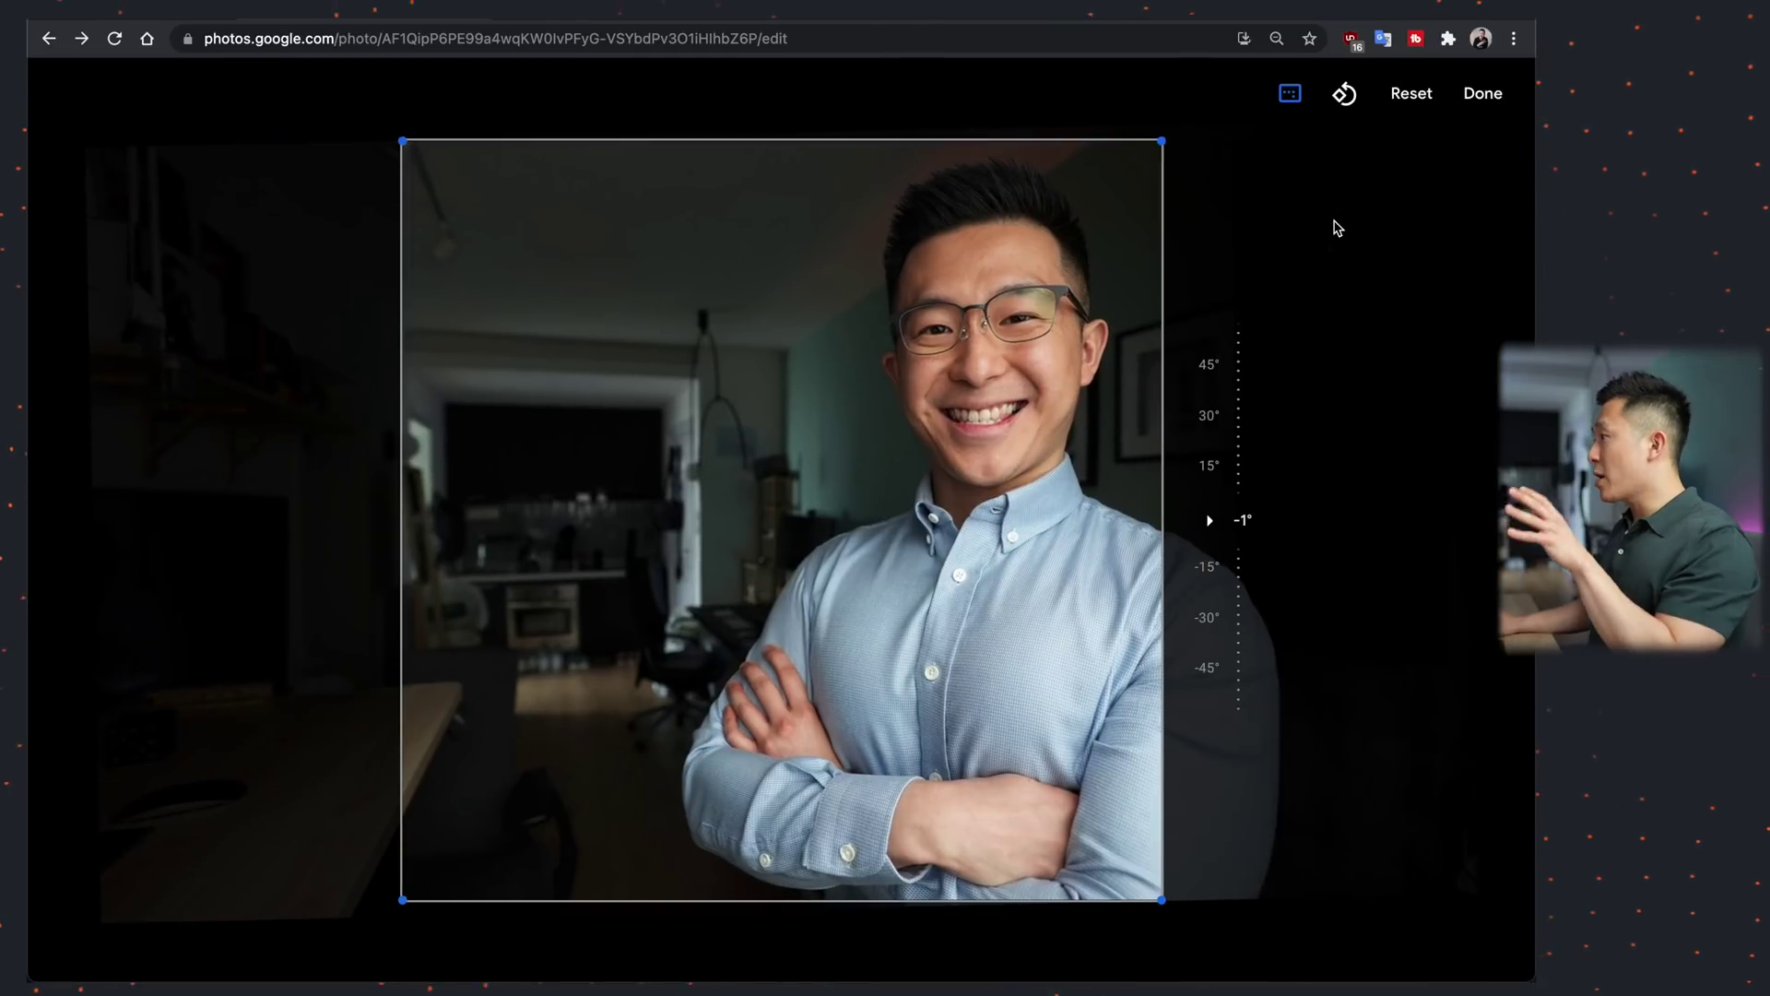
drag(984, 337, 818, 332)
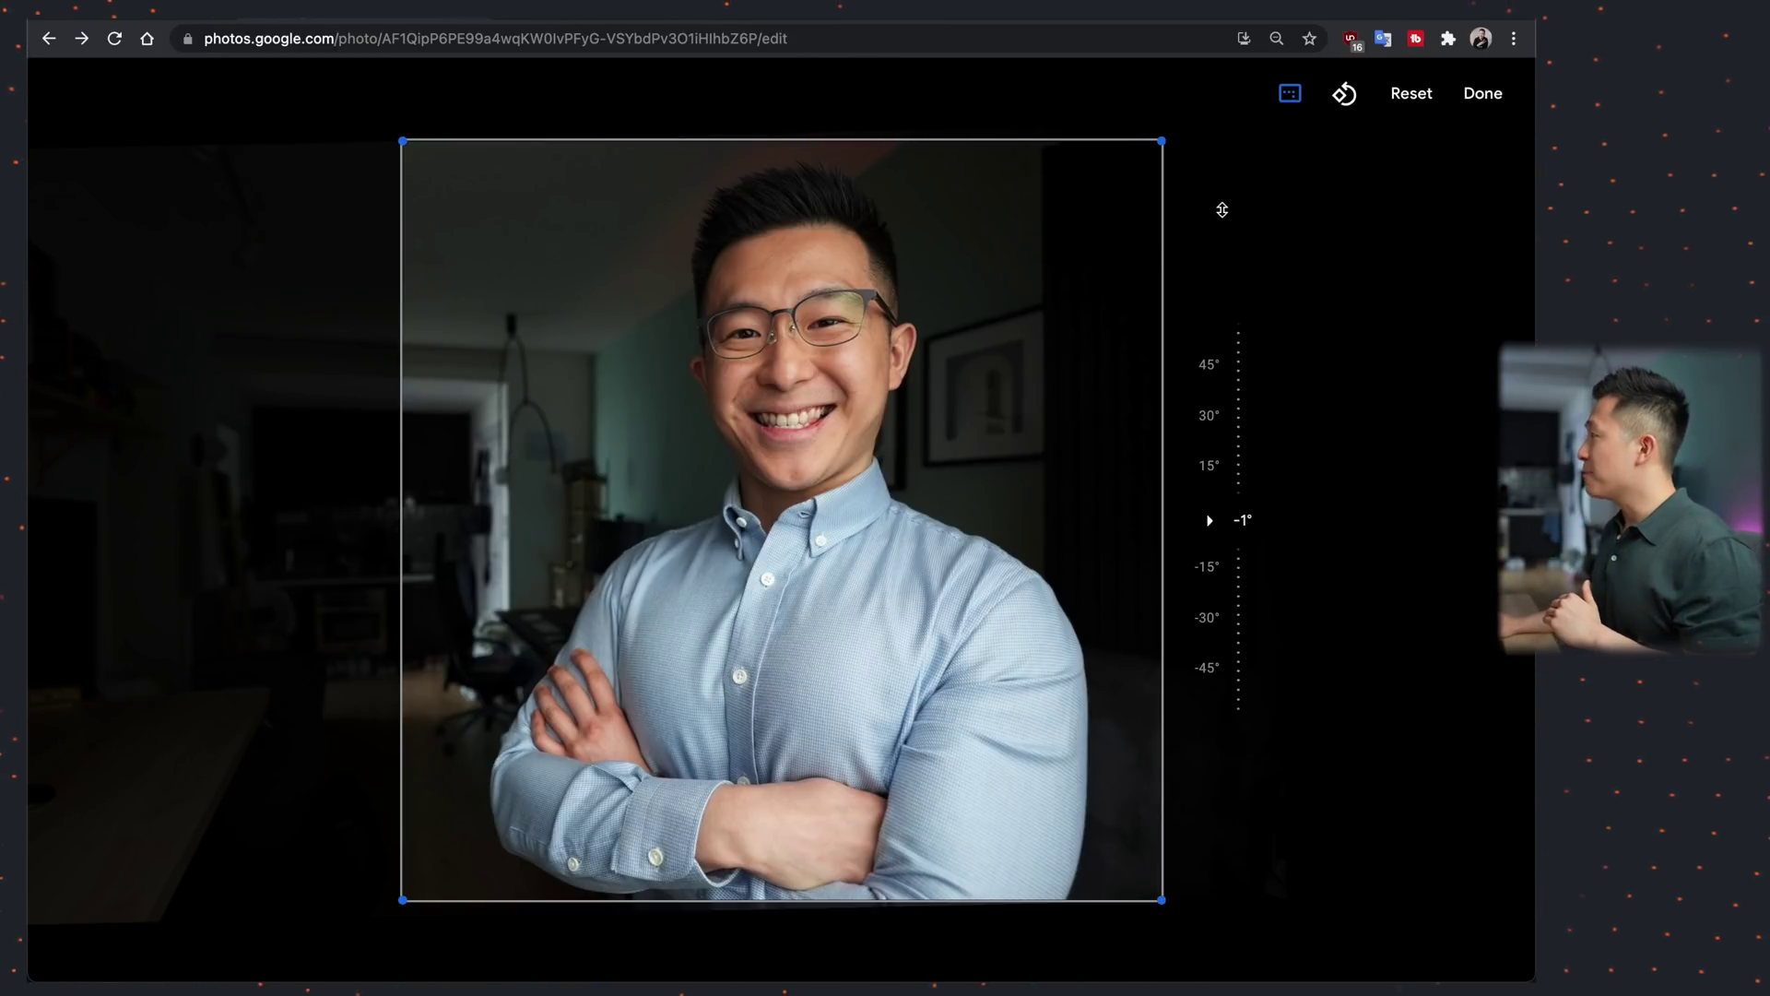
click(1482, 96)
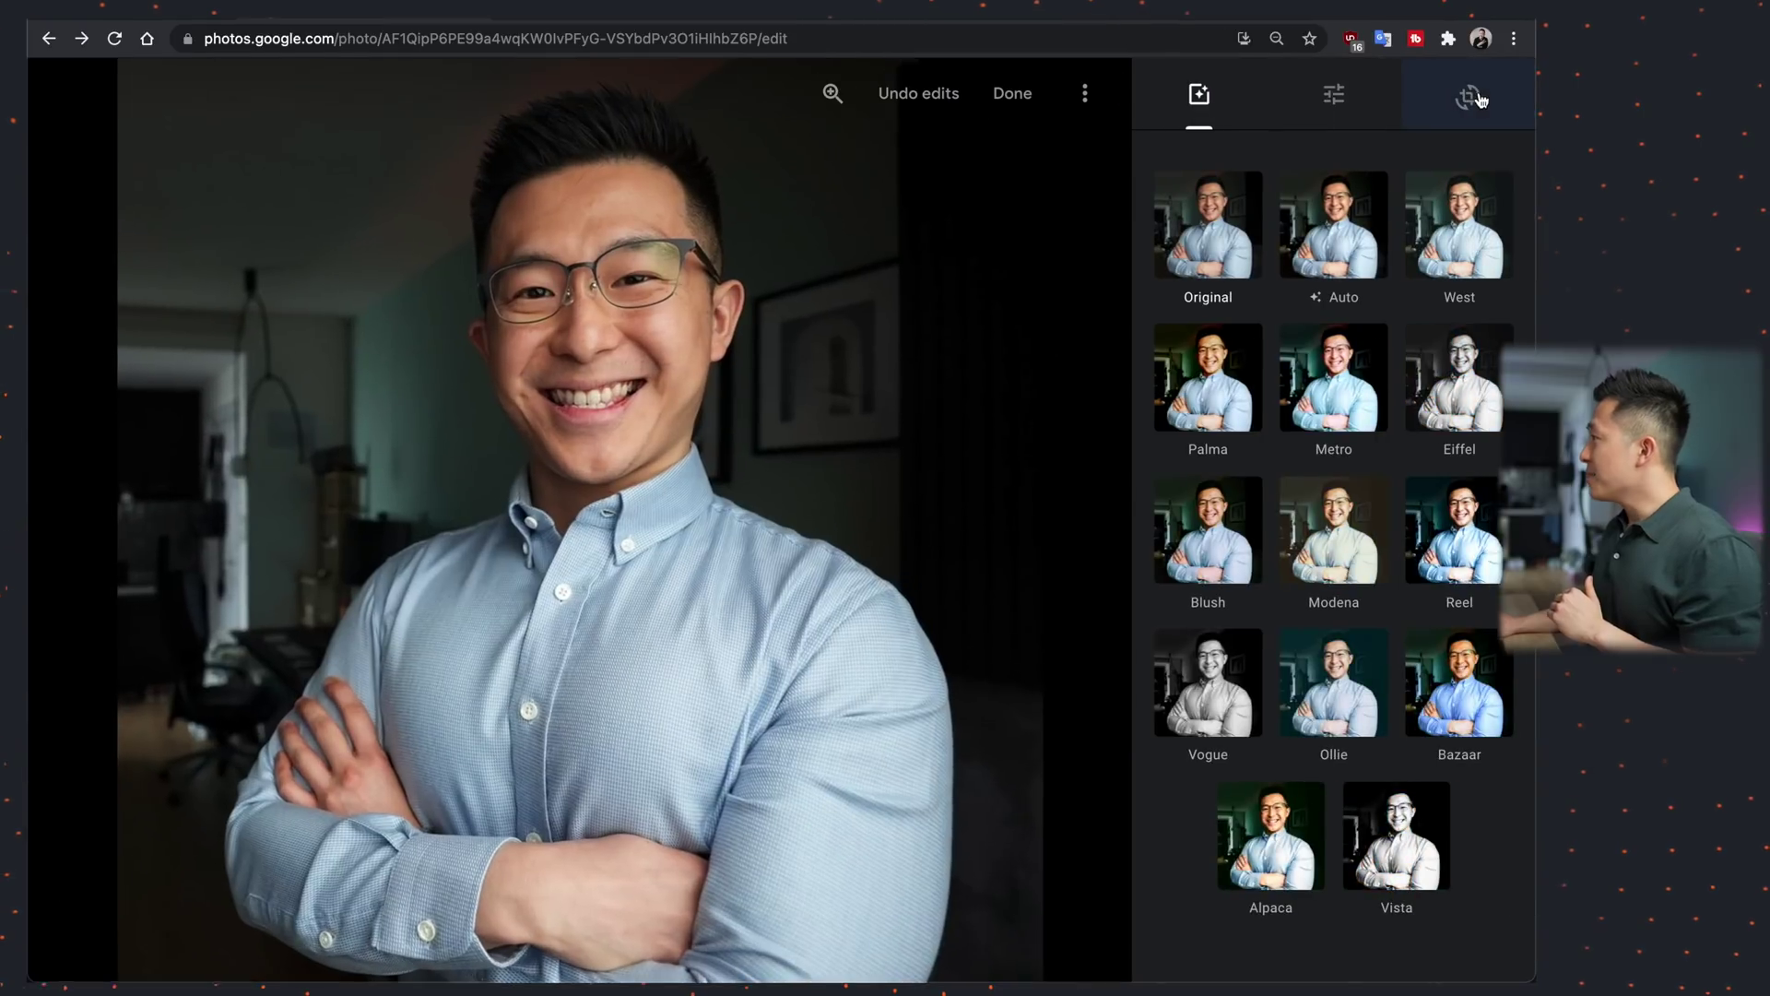
Step: Turn the portrait black-and-white and copy the image
click(1353, 99)
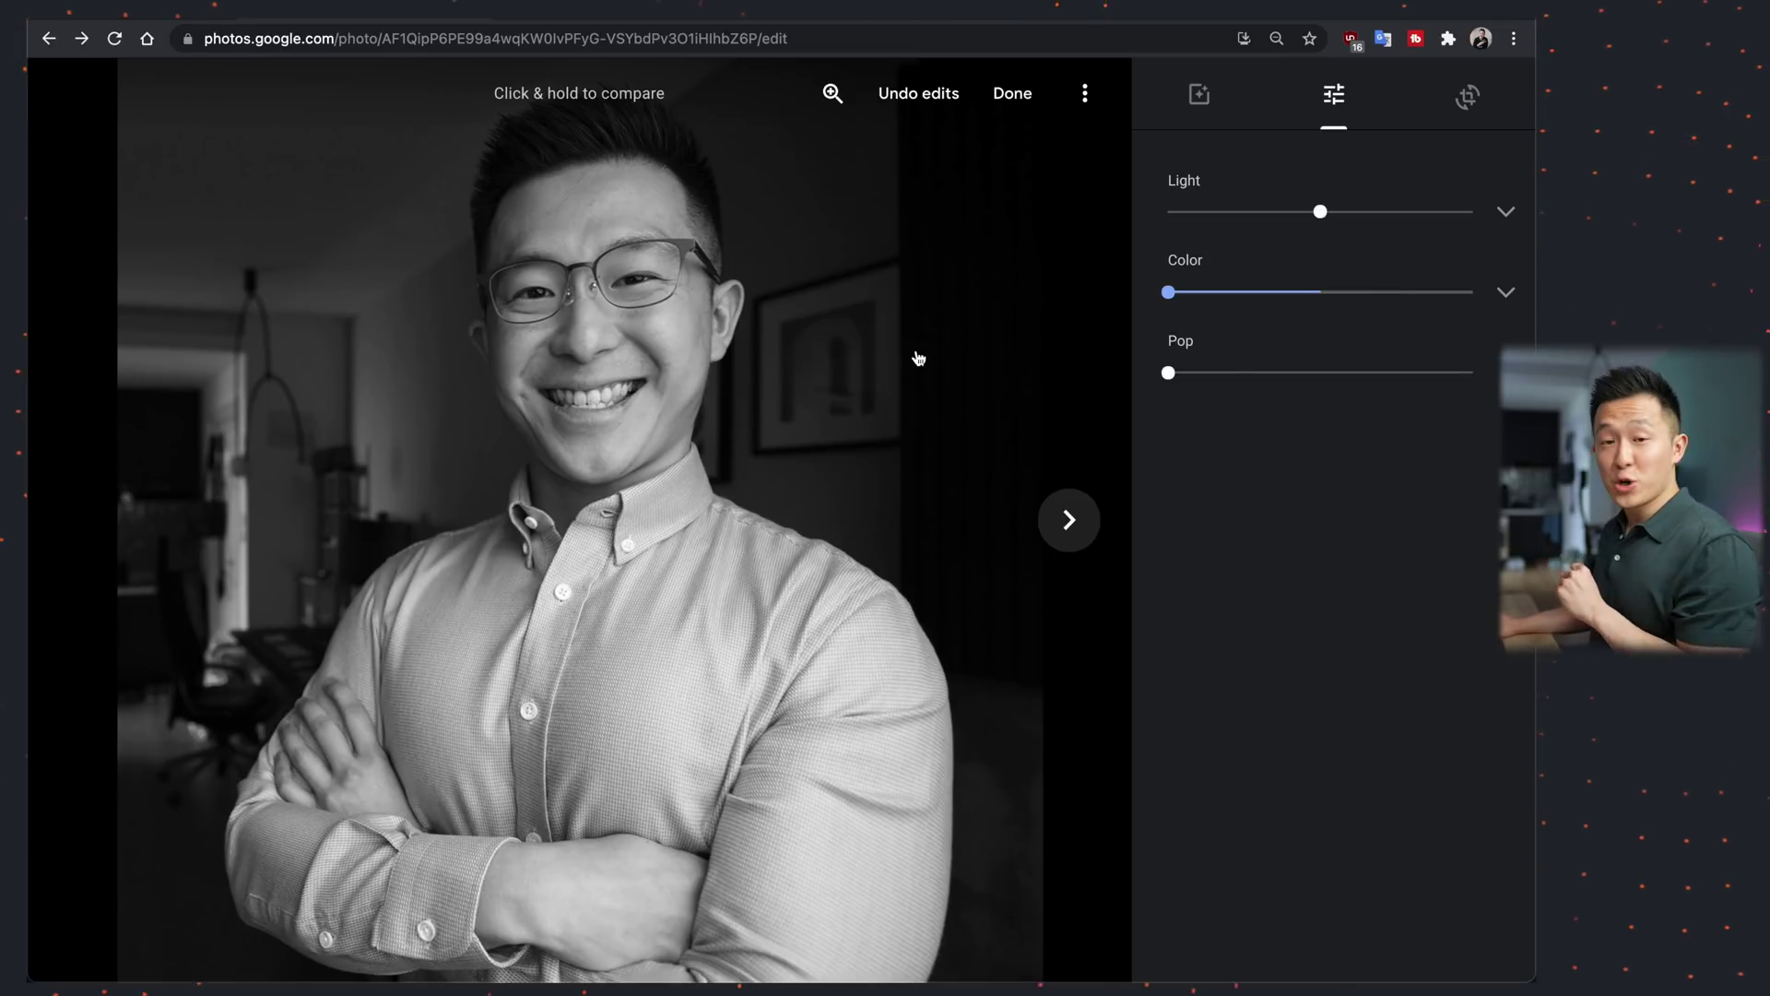
key(Escape)
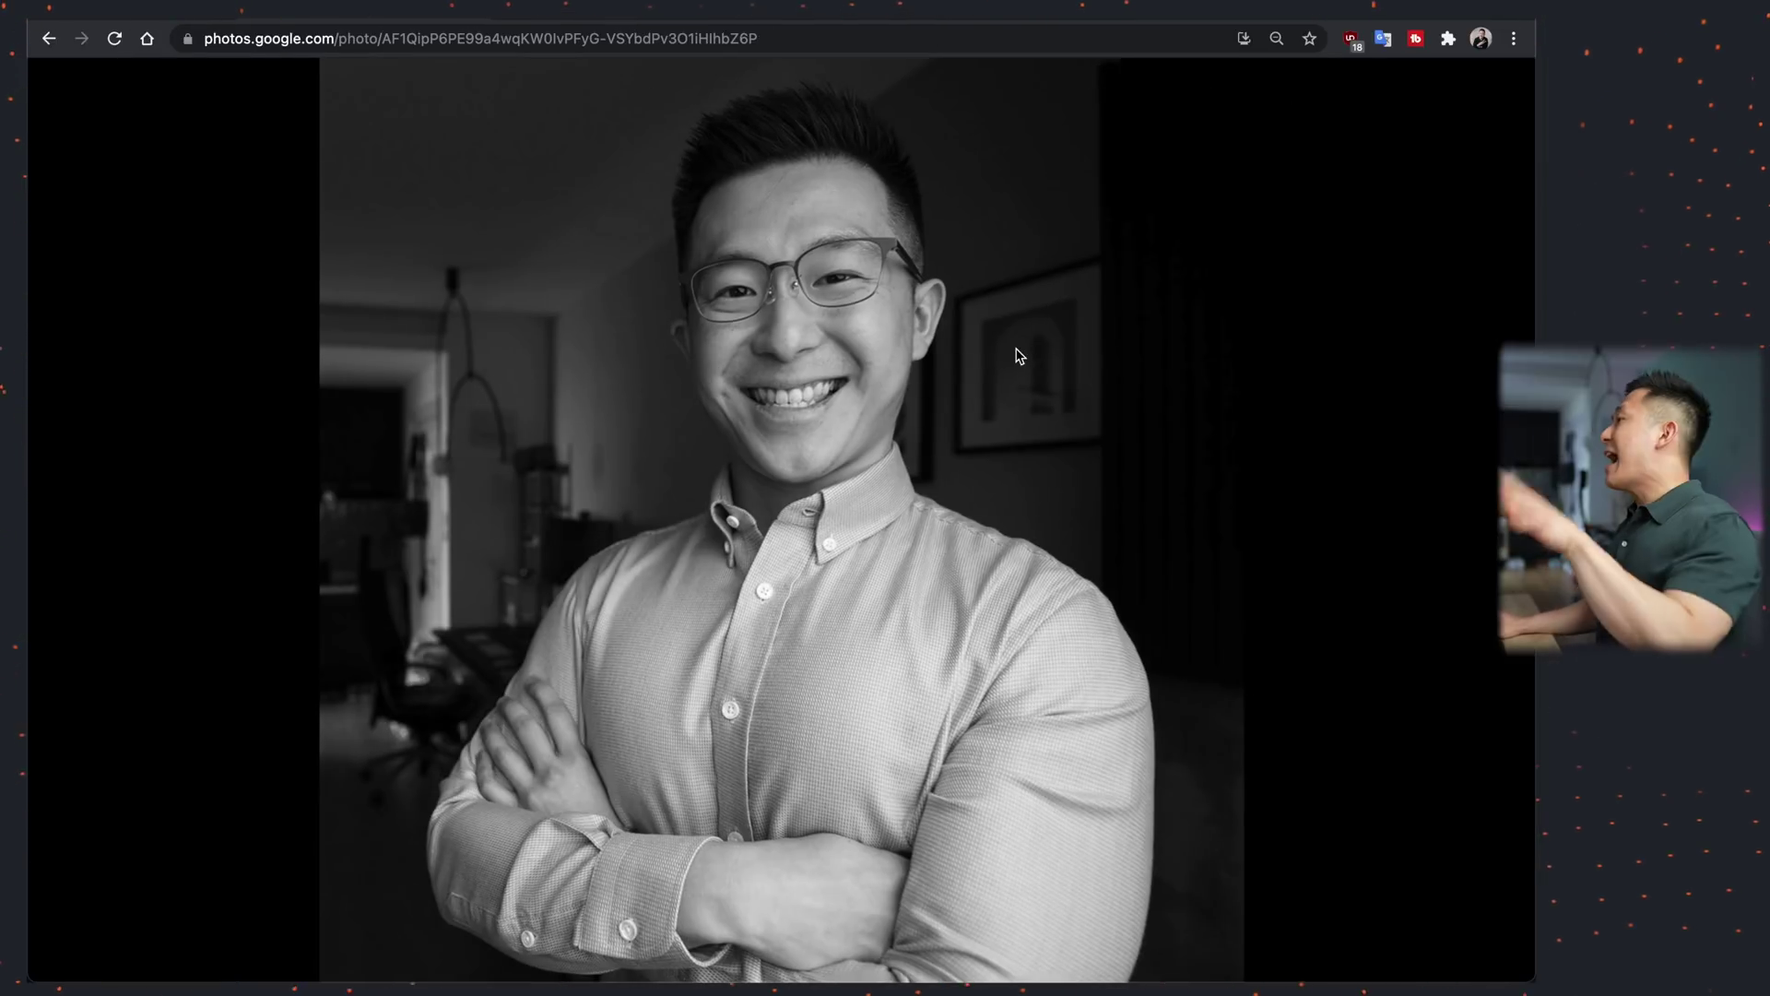
right_click(895, 368)
click(1001, 429)
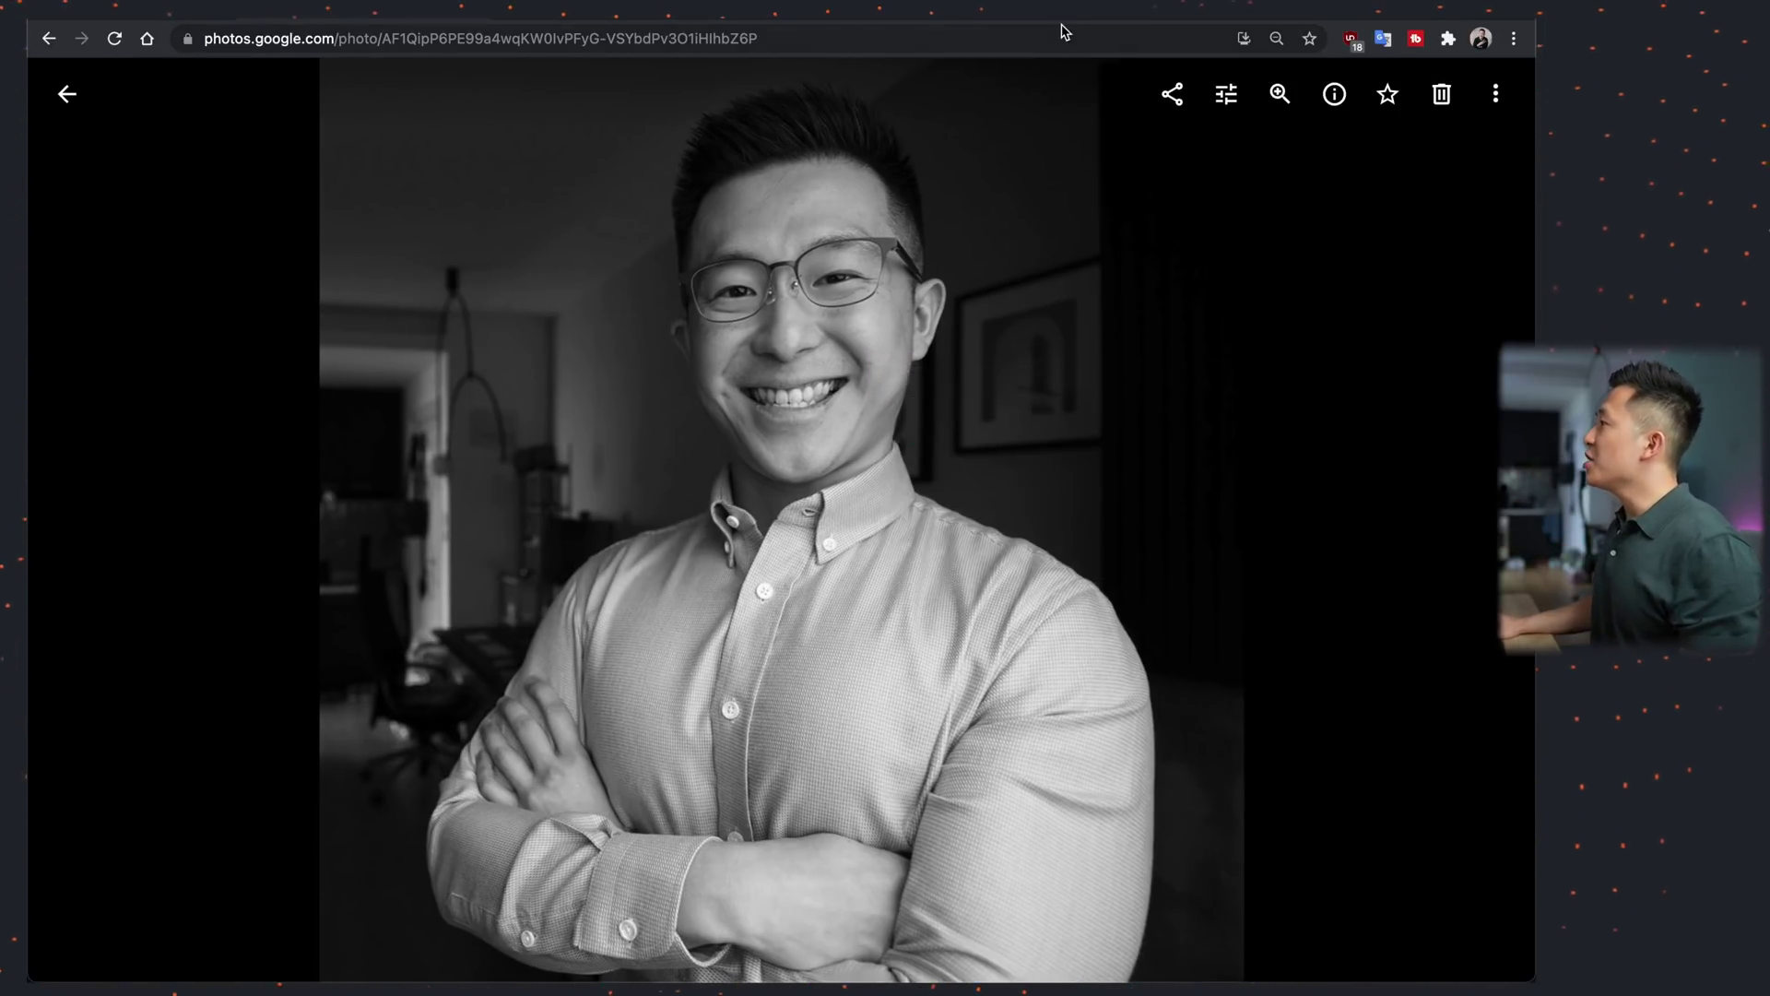
key(ctrl+Tab)
Step: Paste the black-and-white portrait below the two circular photos, shrink it, and mask it to an oval
key(super+v)
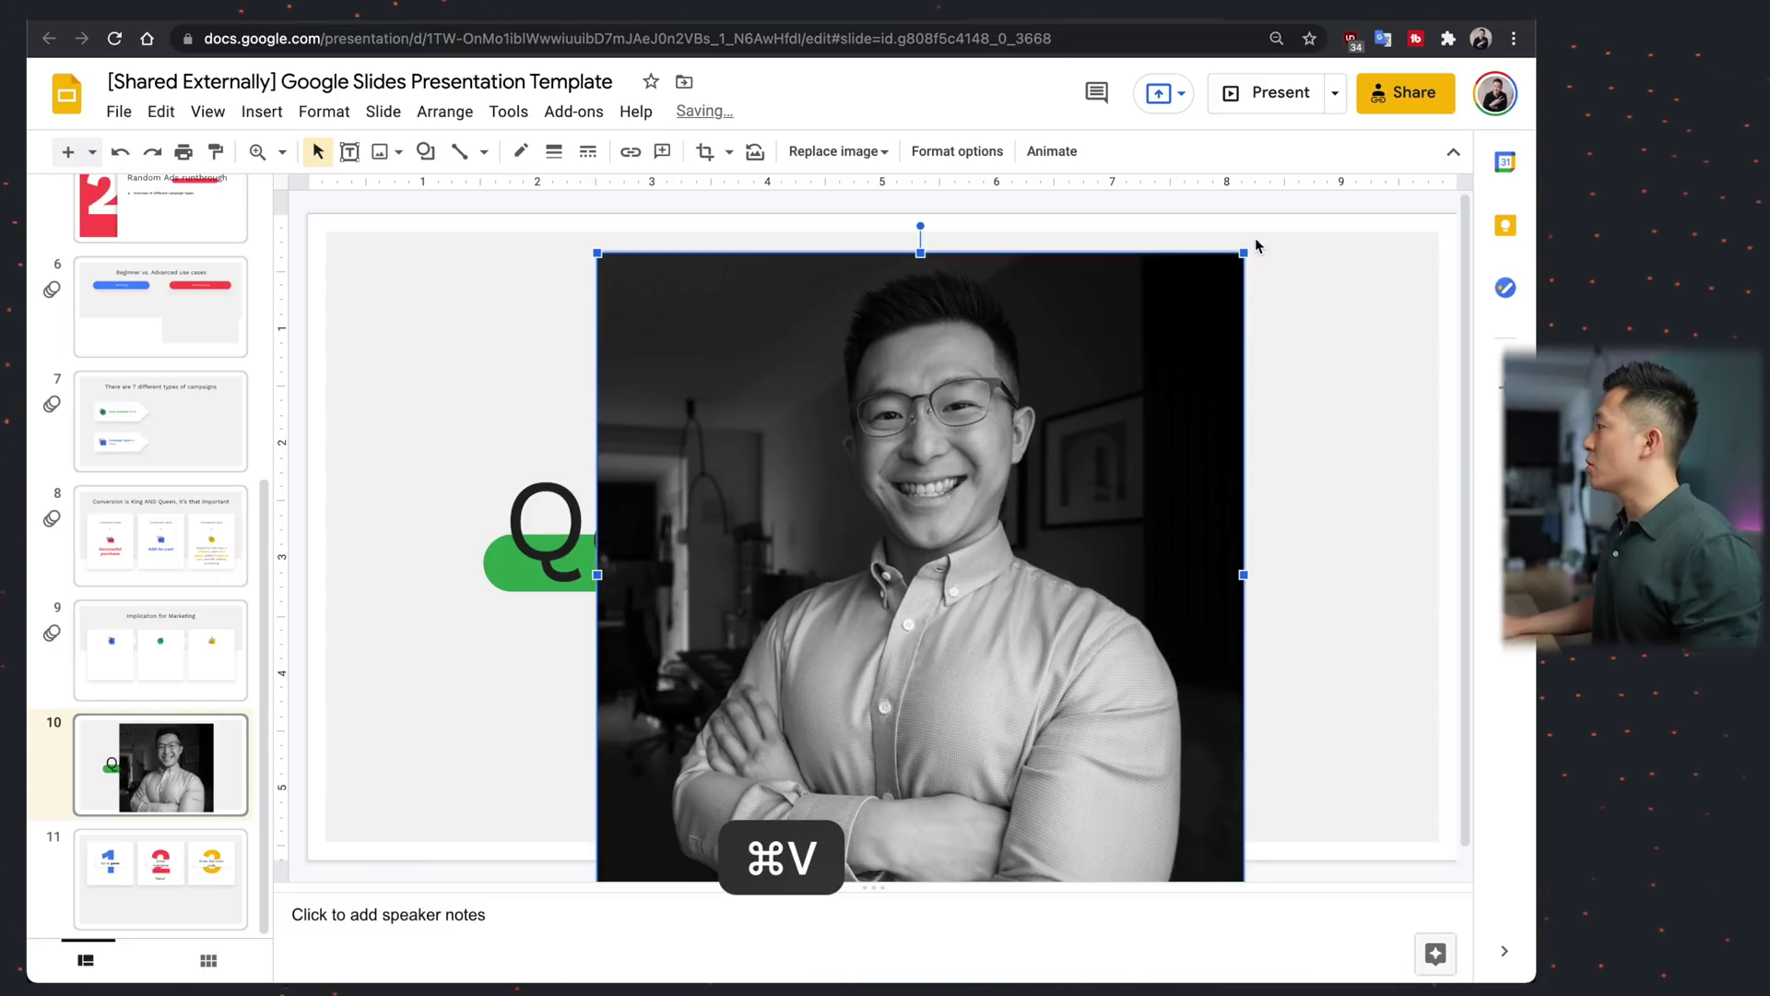
drag(872, 673, 915, 747)
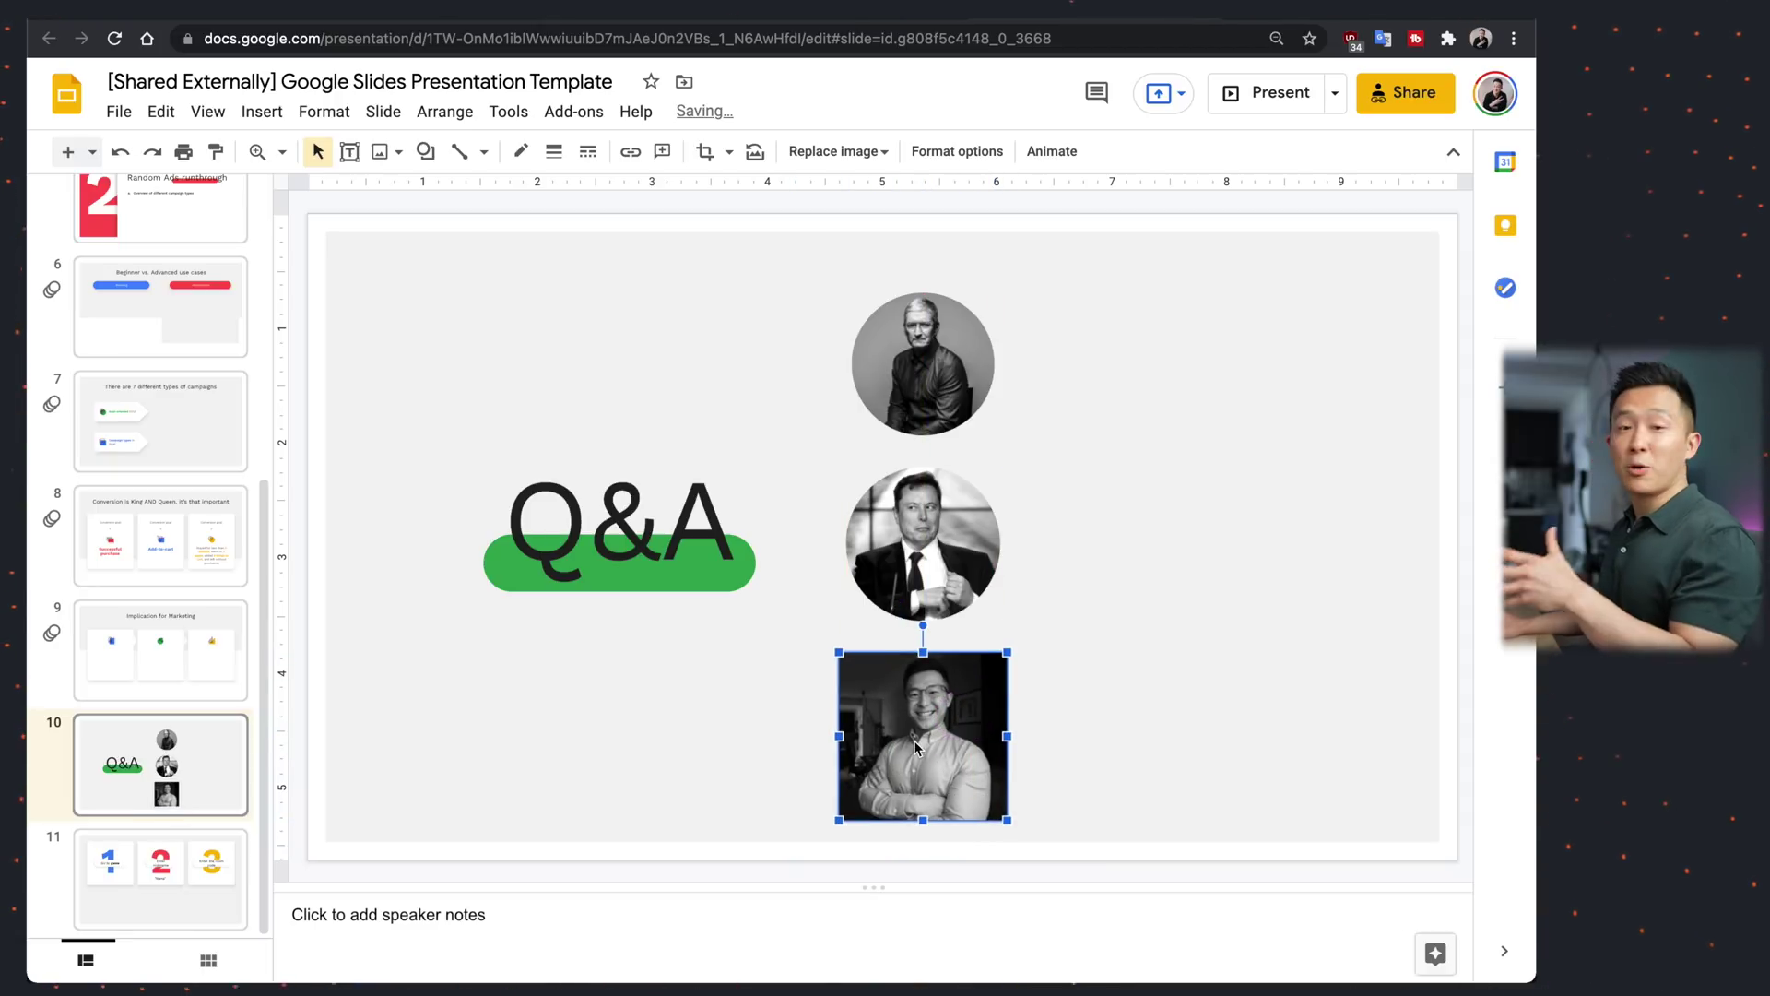
click(733, 159)
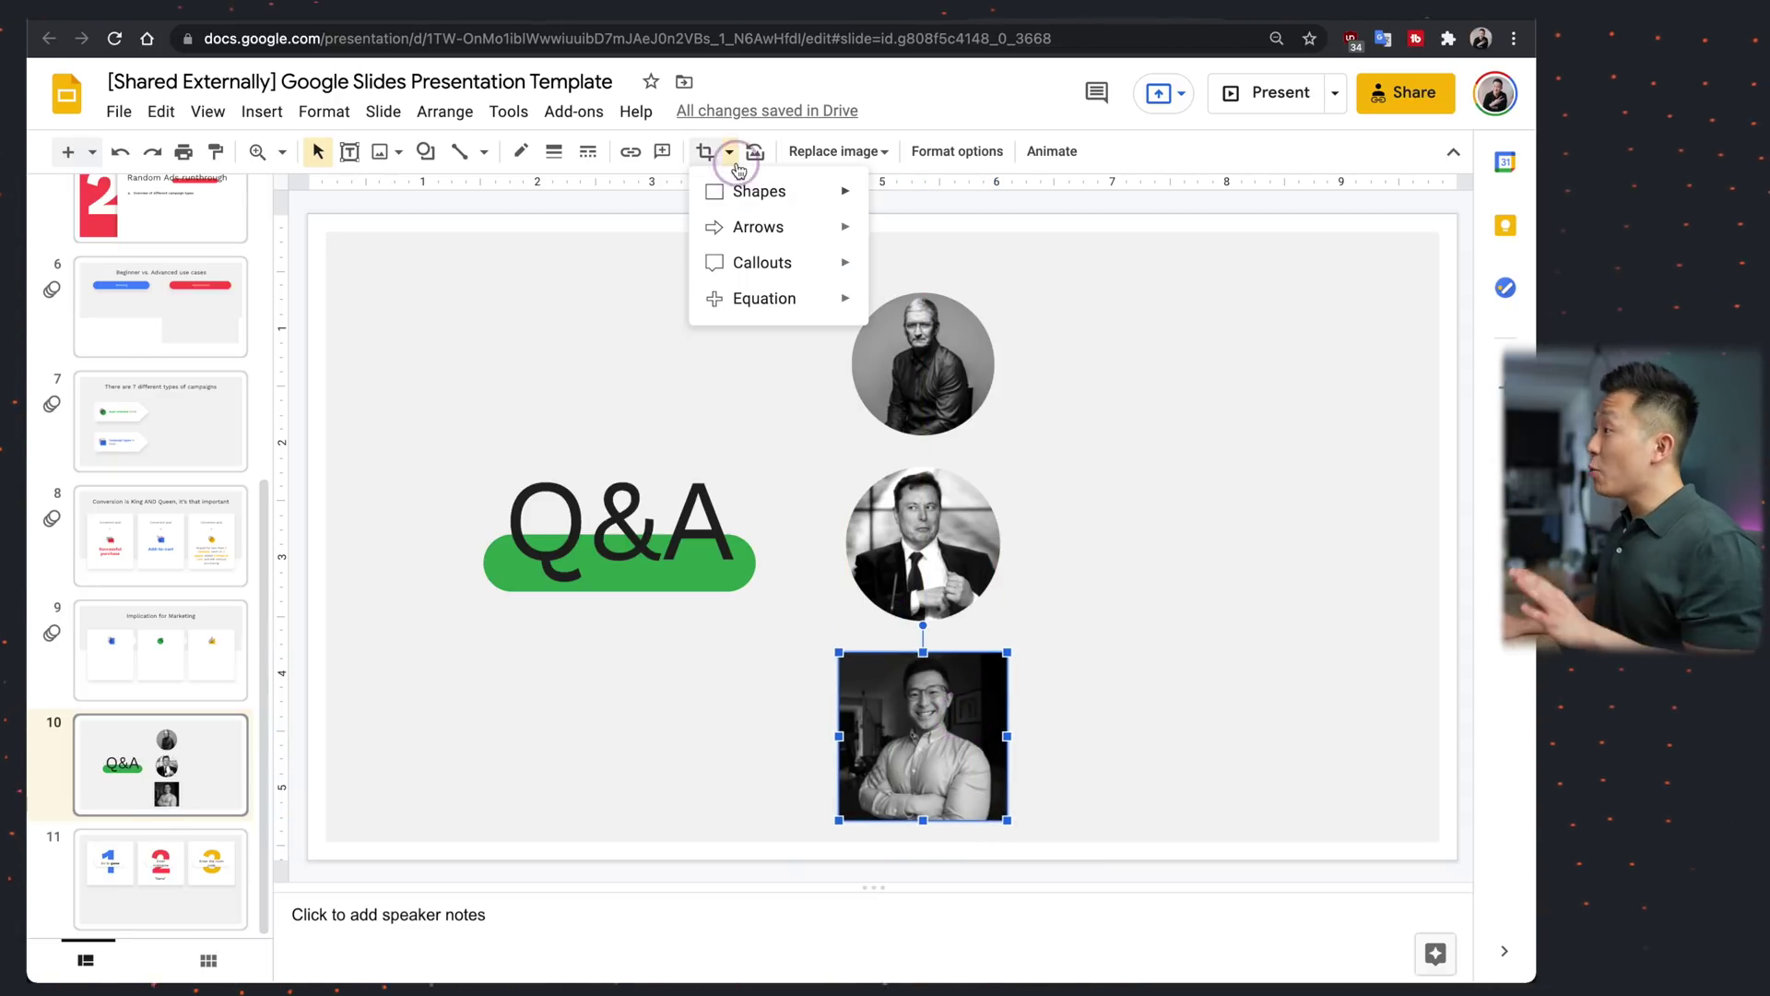
mouse_move(770, 201)
click(887, 243)
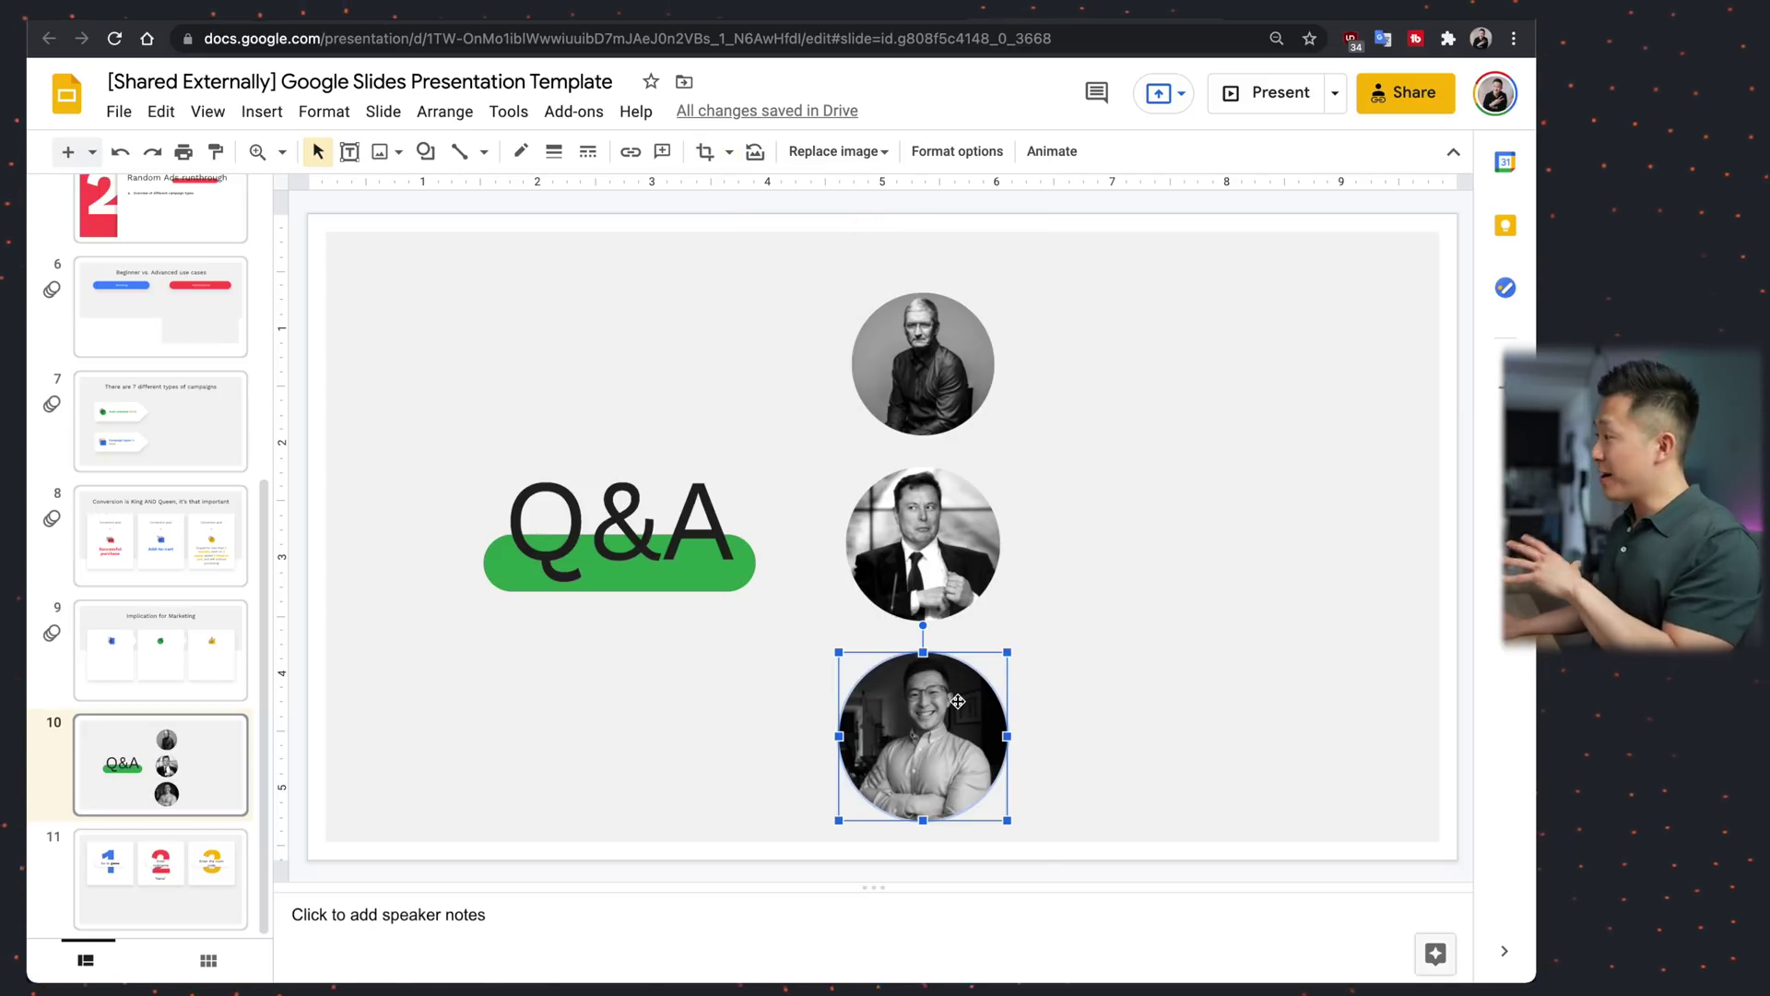
click(966, 700)
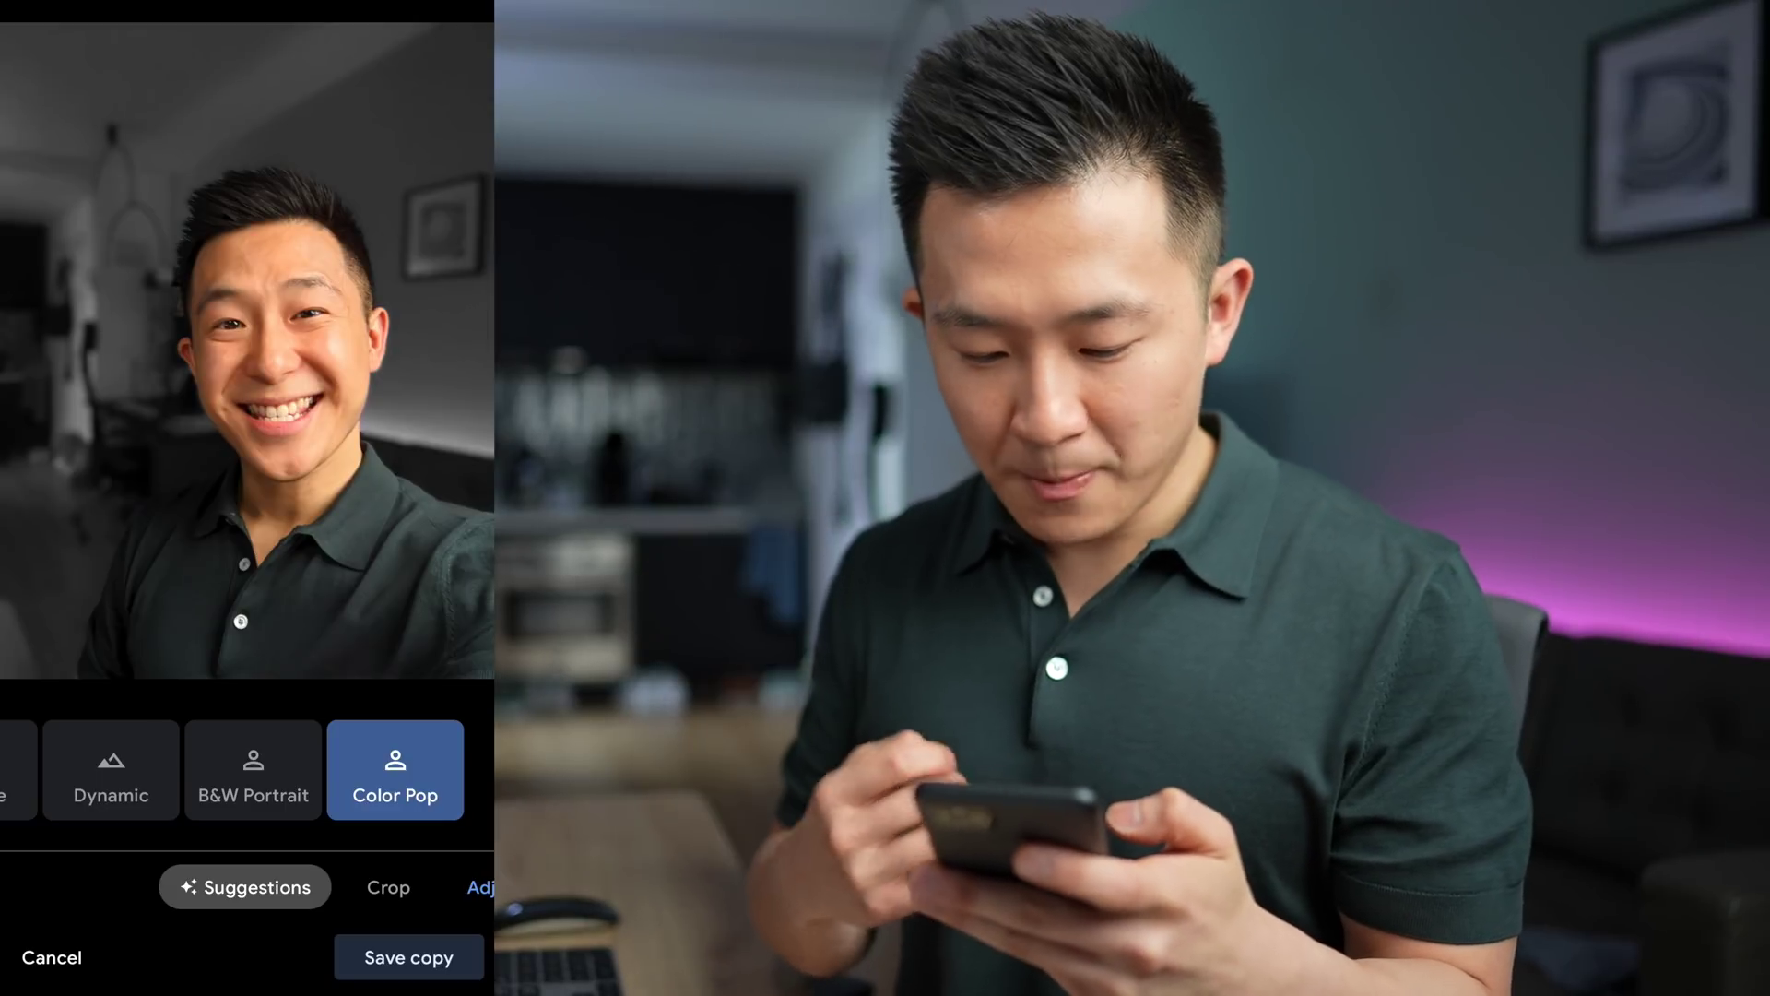
Step: Apply Portrait light to the selfie and move the light source near the top of the head
click(308, 889)
click(349, 887)
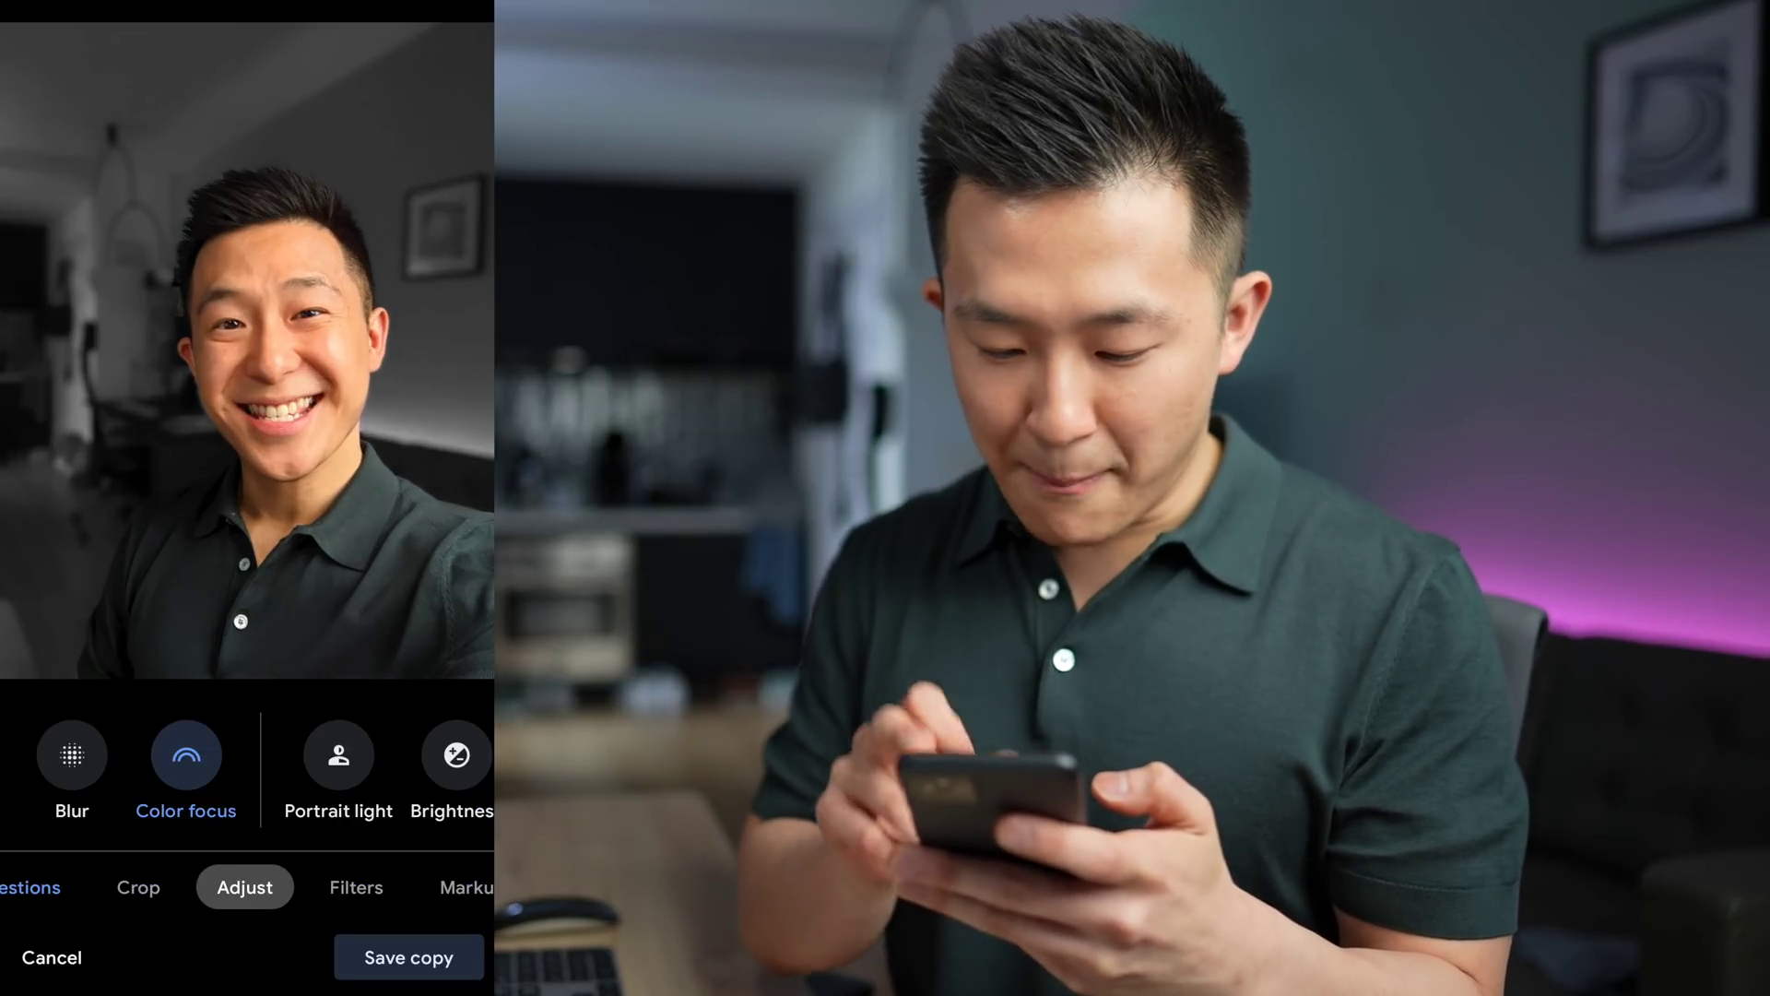
click(339, 765)
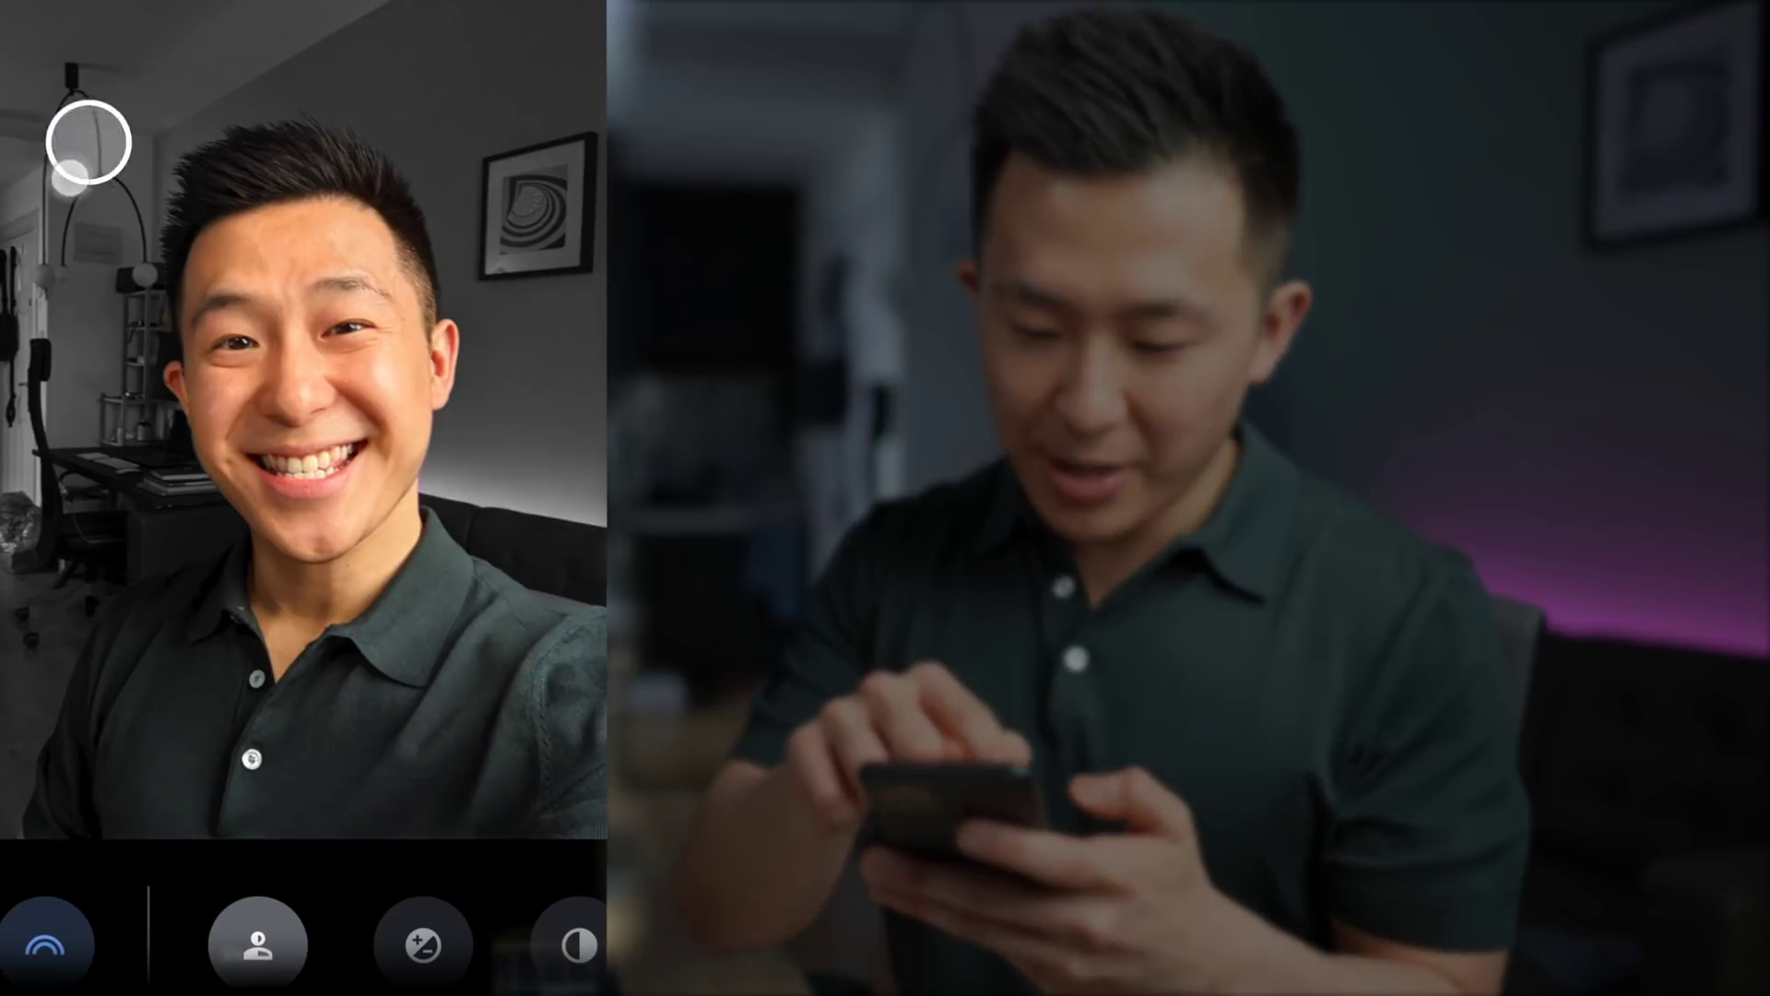
drag(89, 143, 530, 111)
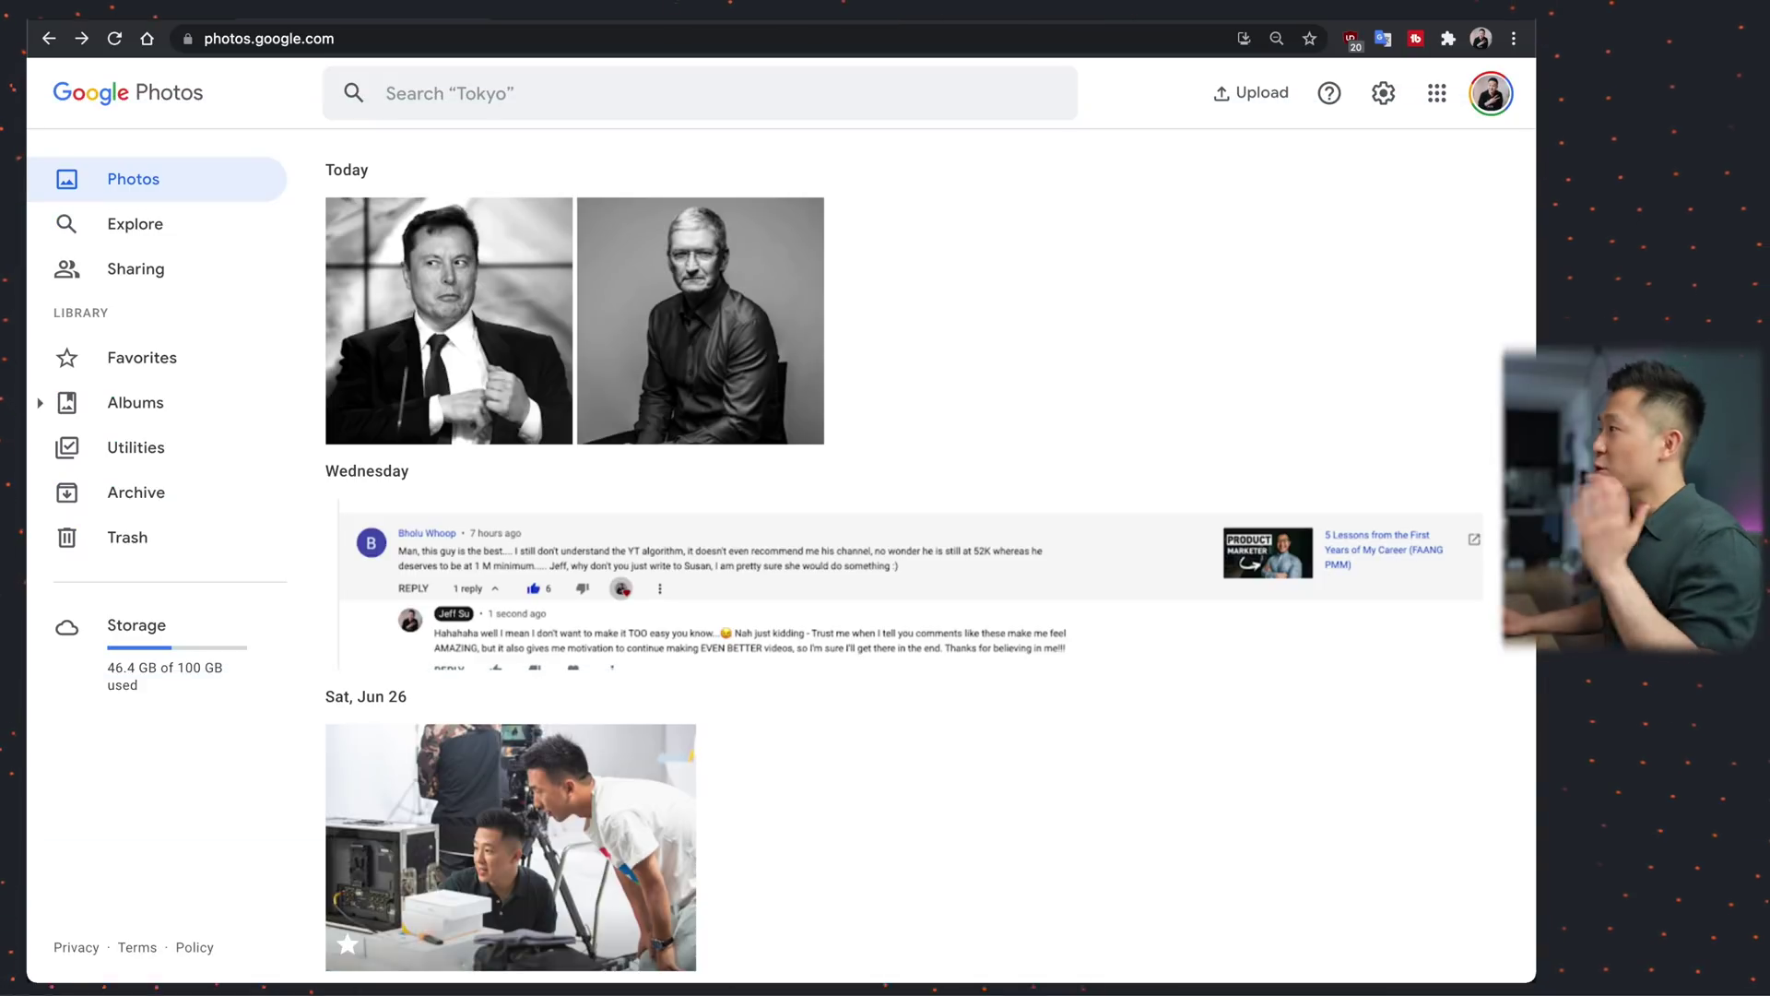
Step: Search the photo library for 'sky', then replace the query with 'selfie'
click(539, 89)
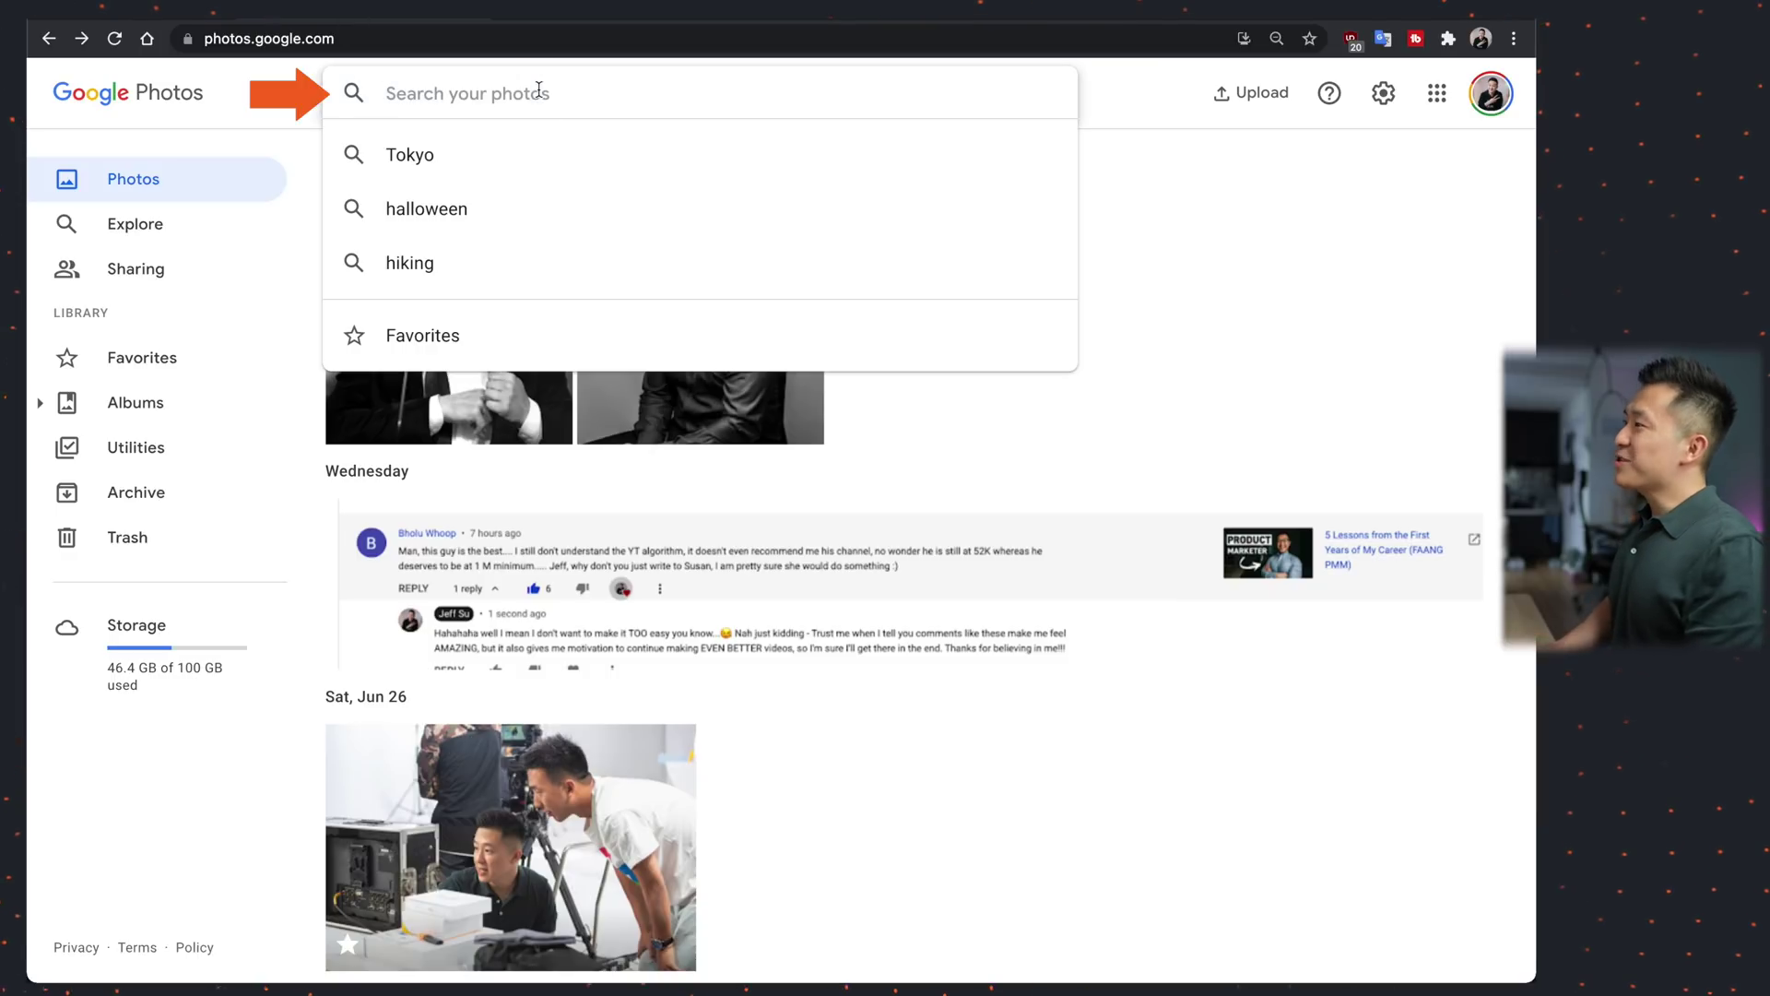
text(sky)
key(Return)
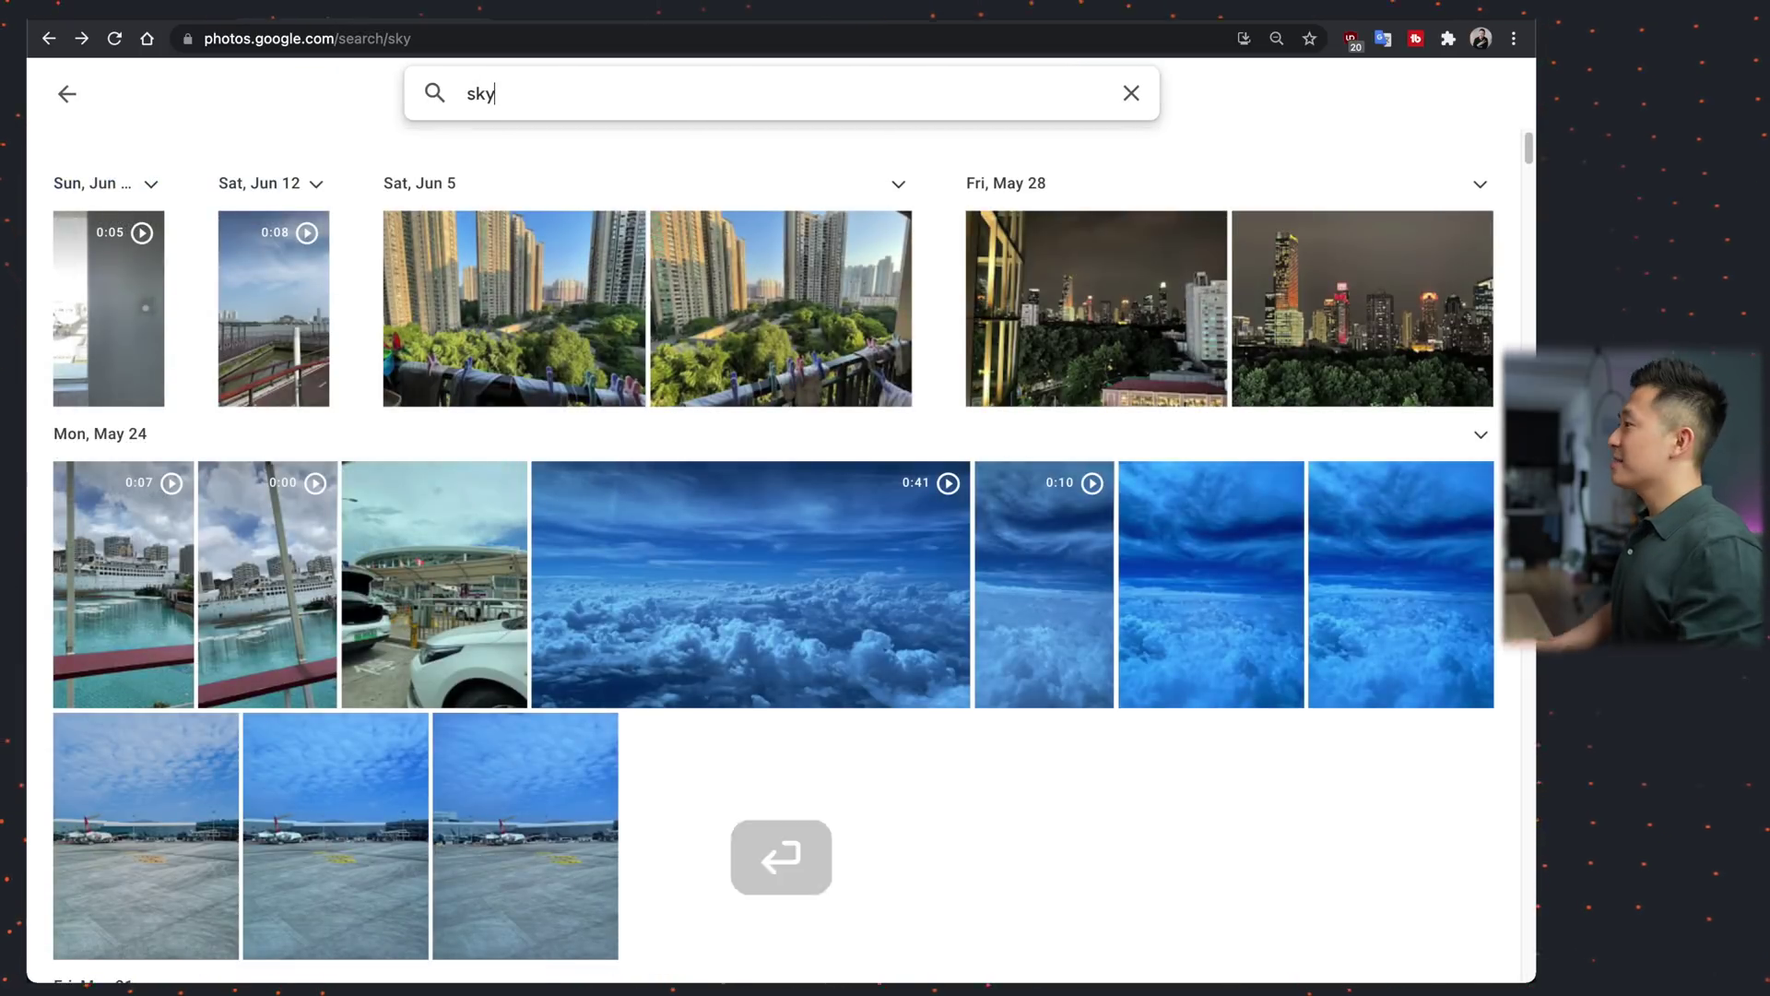
key(super+a)
text(selfie)
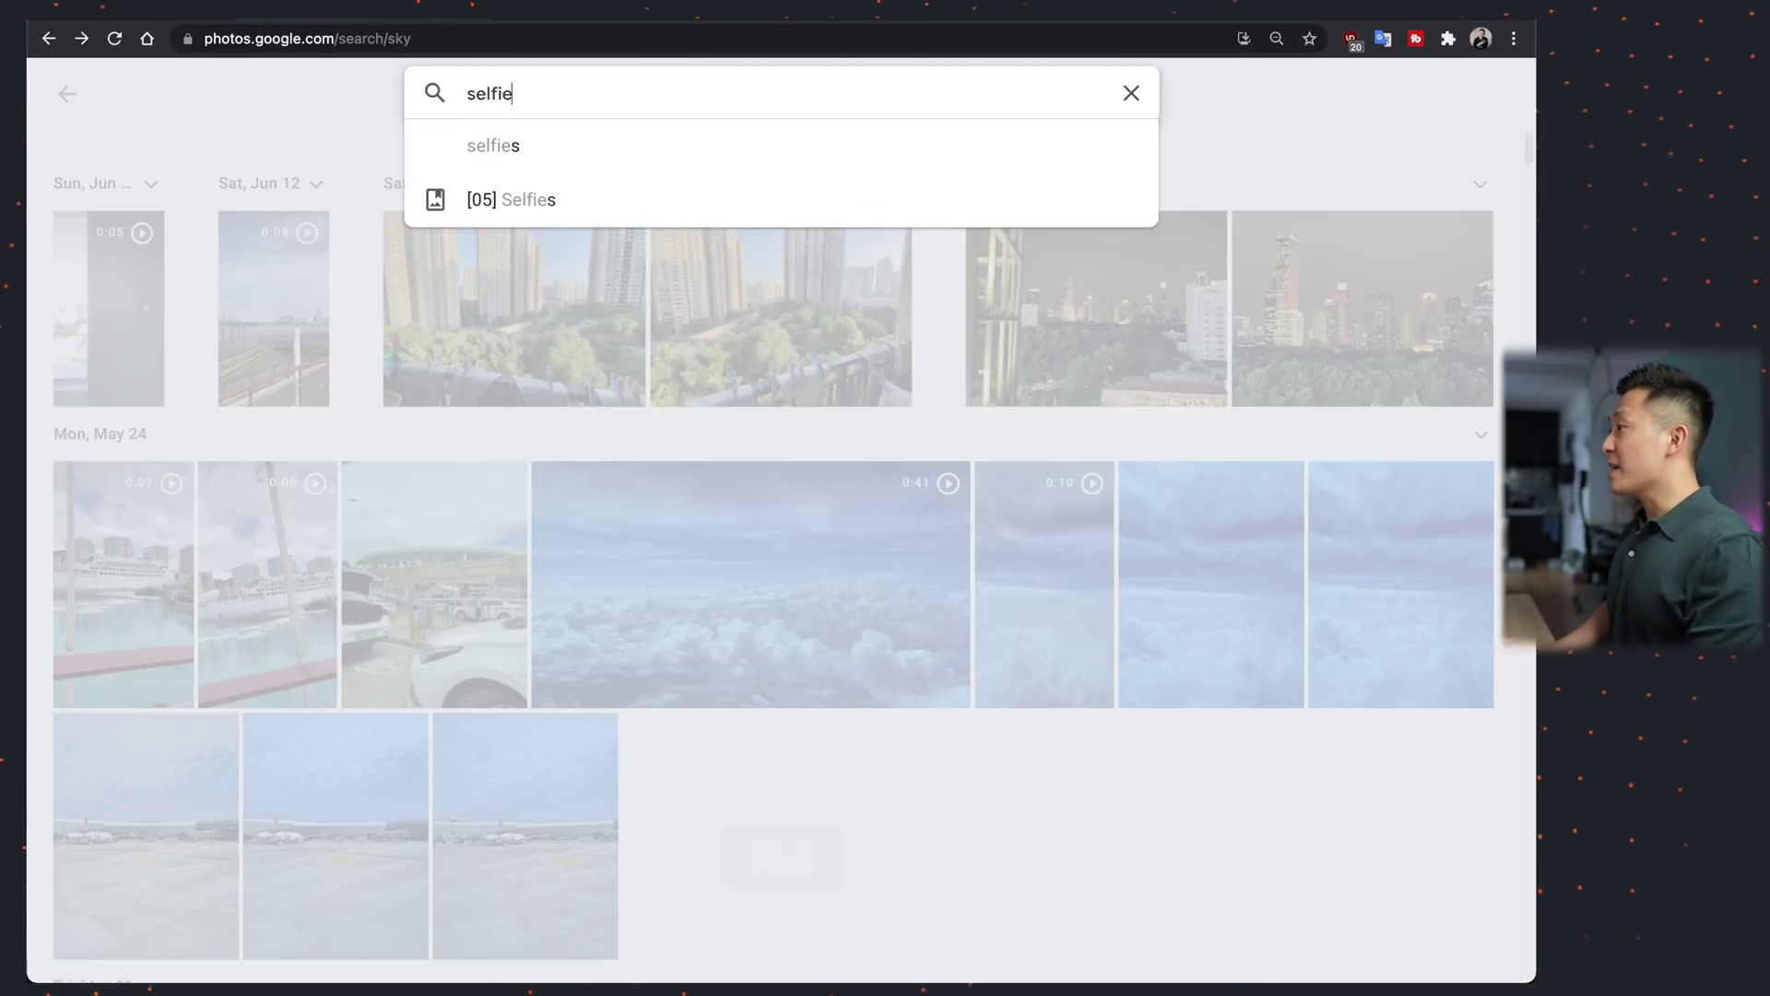
key(Return)
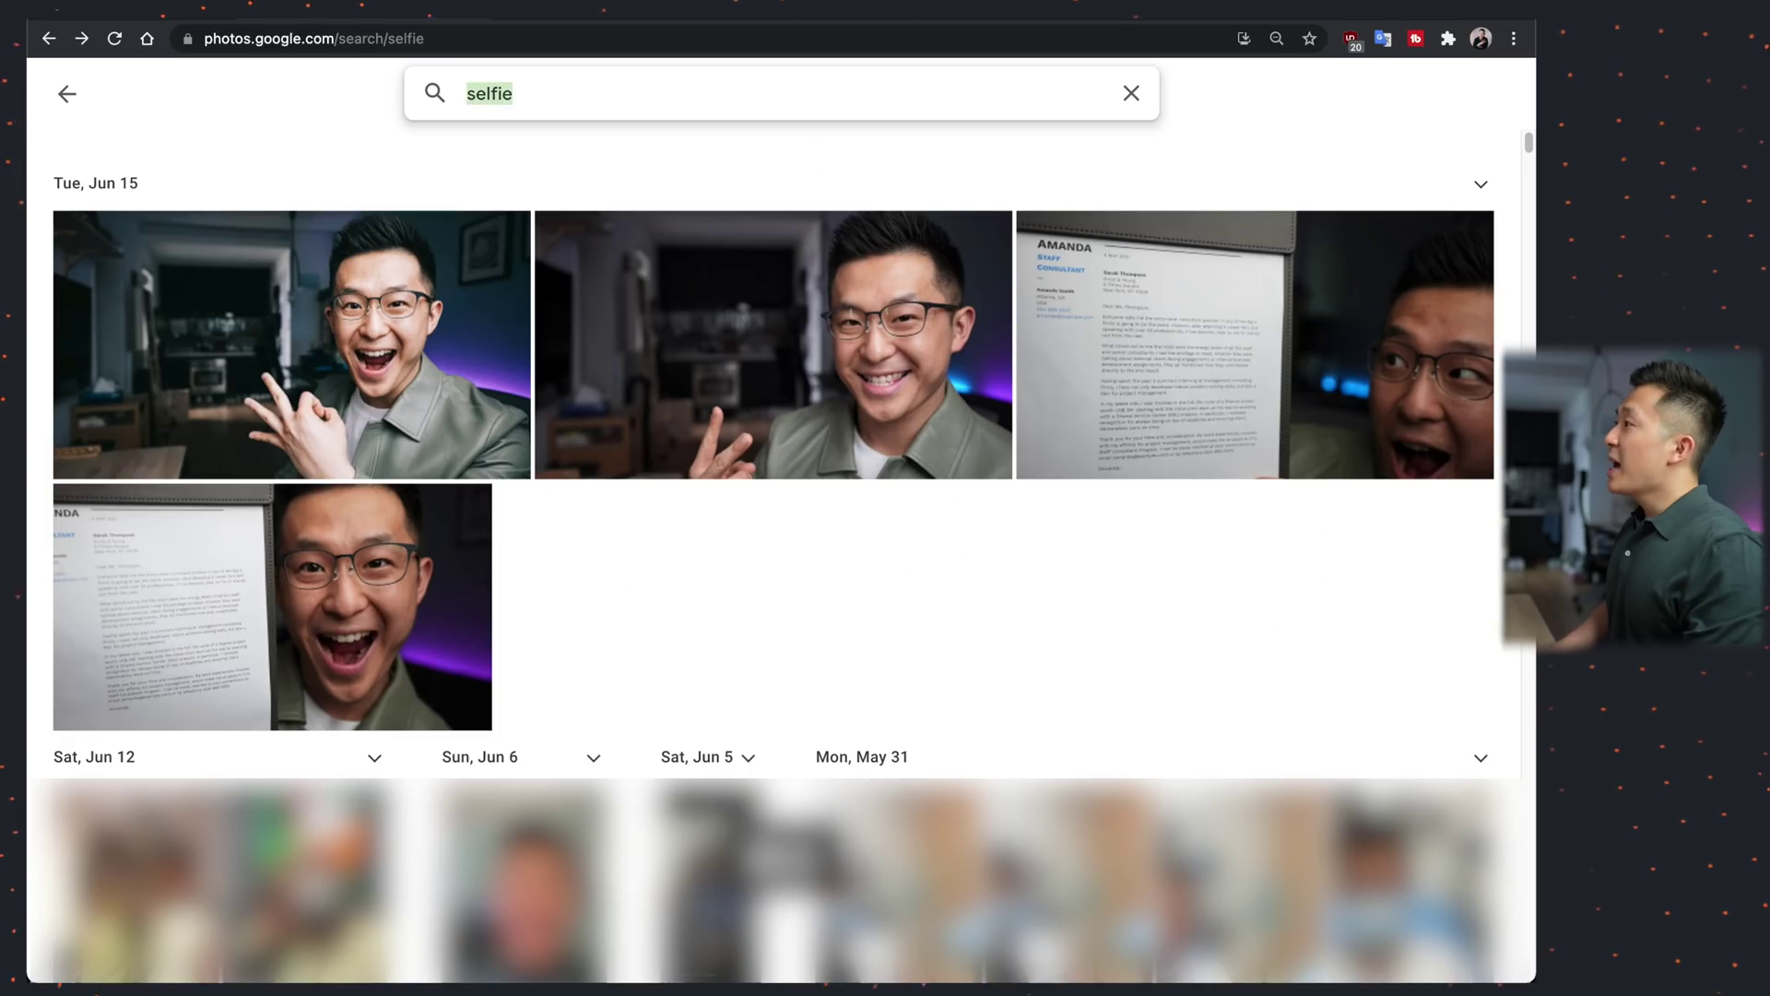
Step: Run further searches for 'california', 'beijing' and 'Hong Kong'
key(BackSpace)
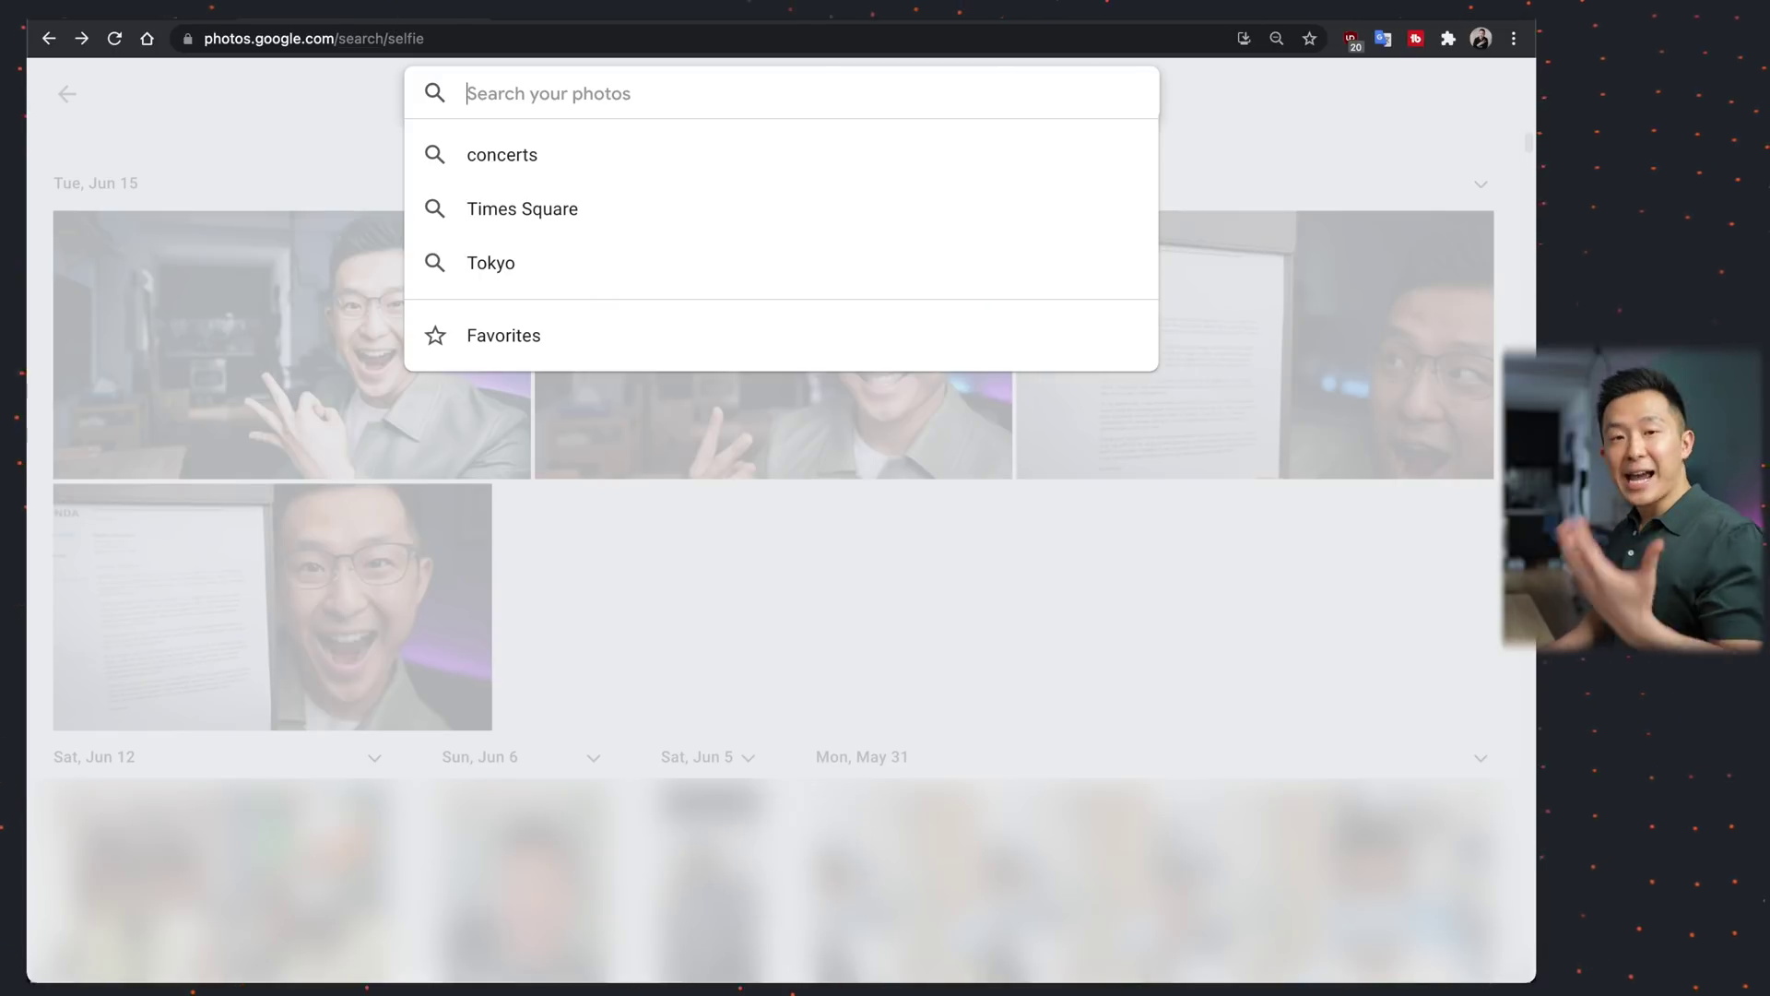
text(c)
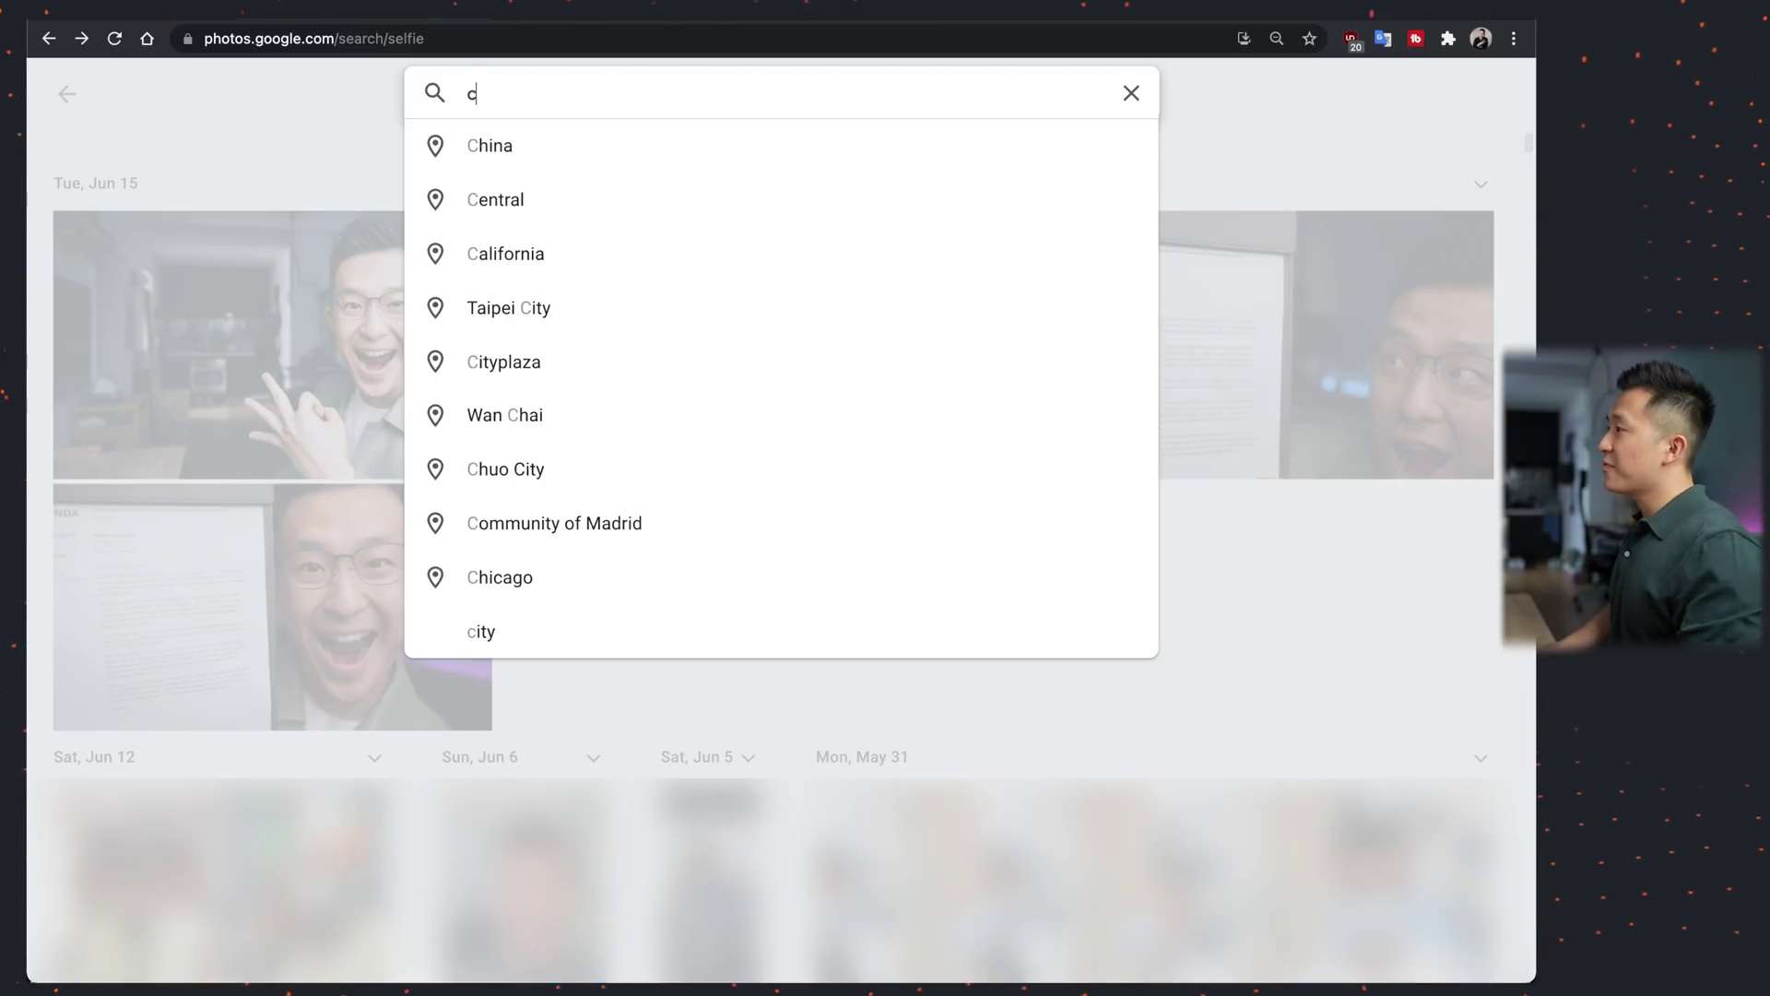
text(alifornia)
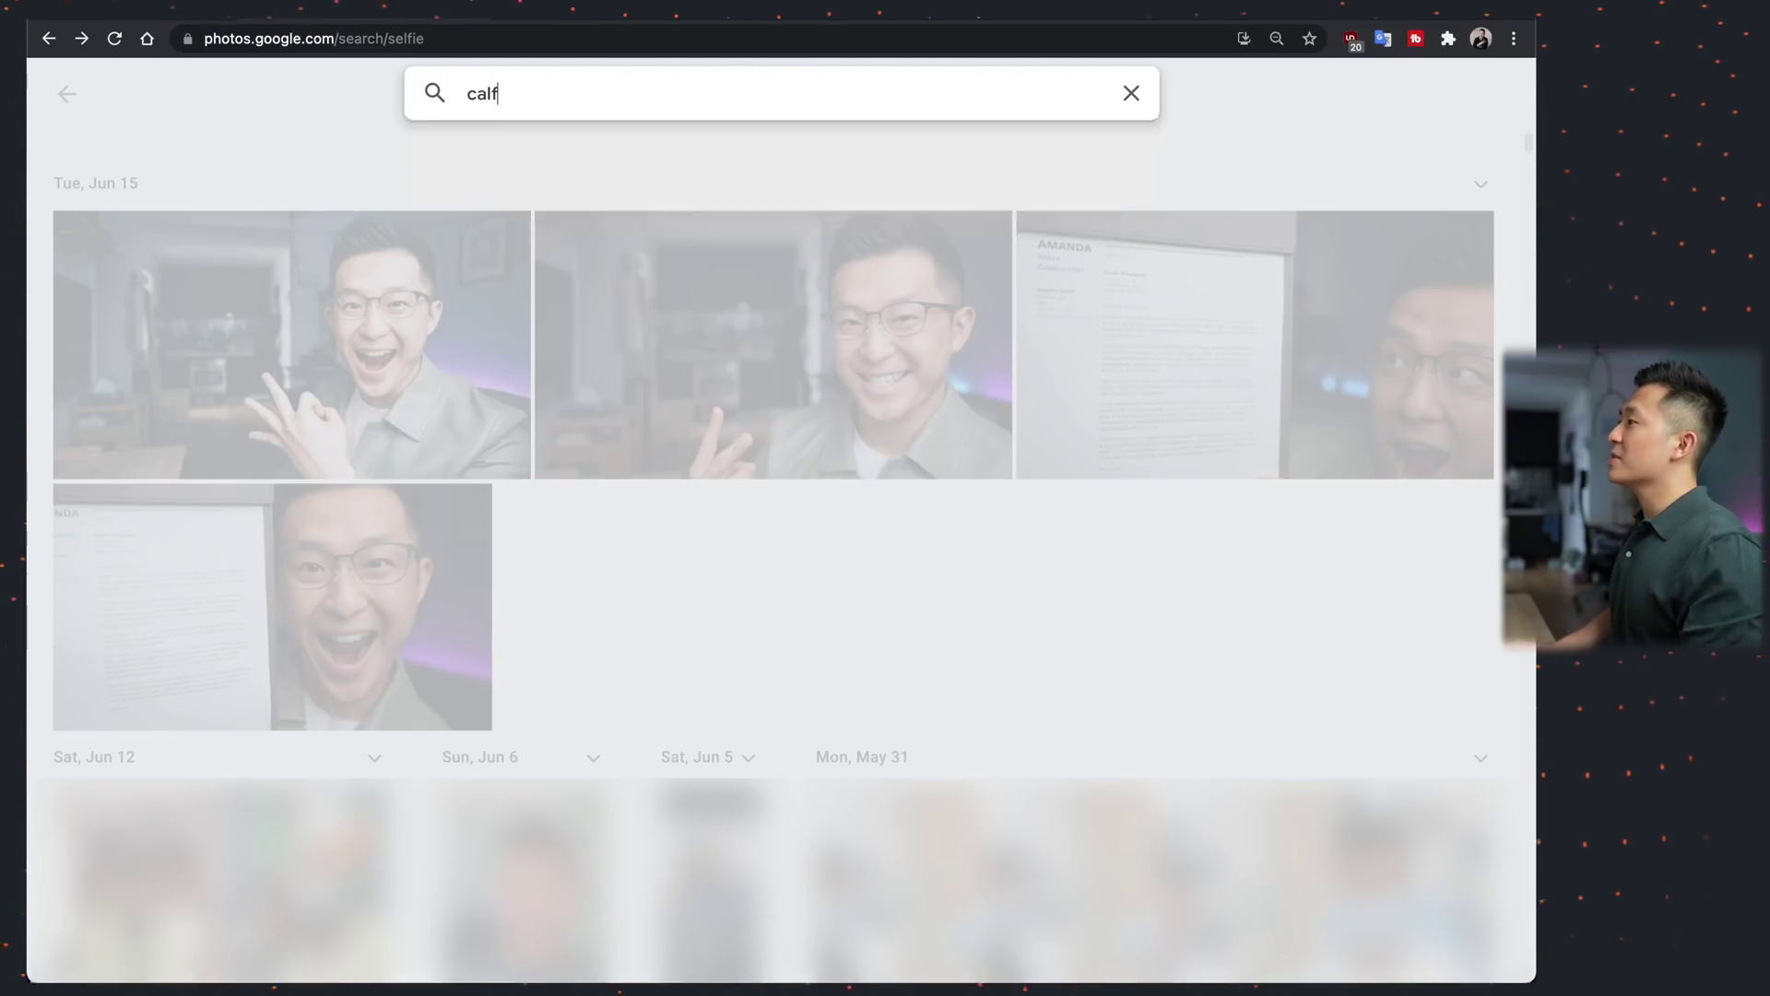
key(Return)
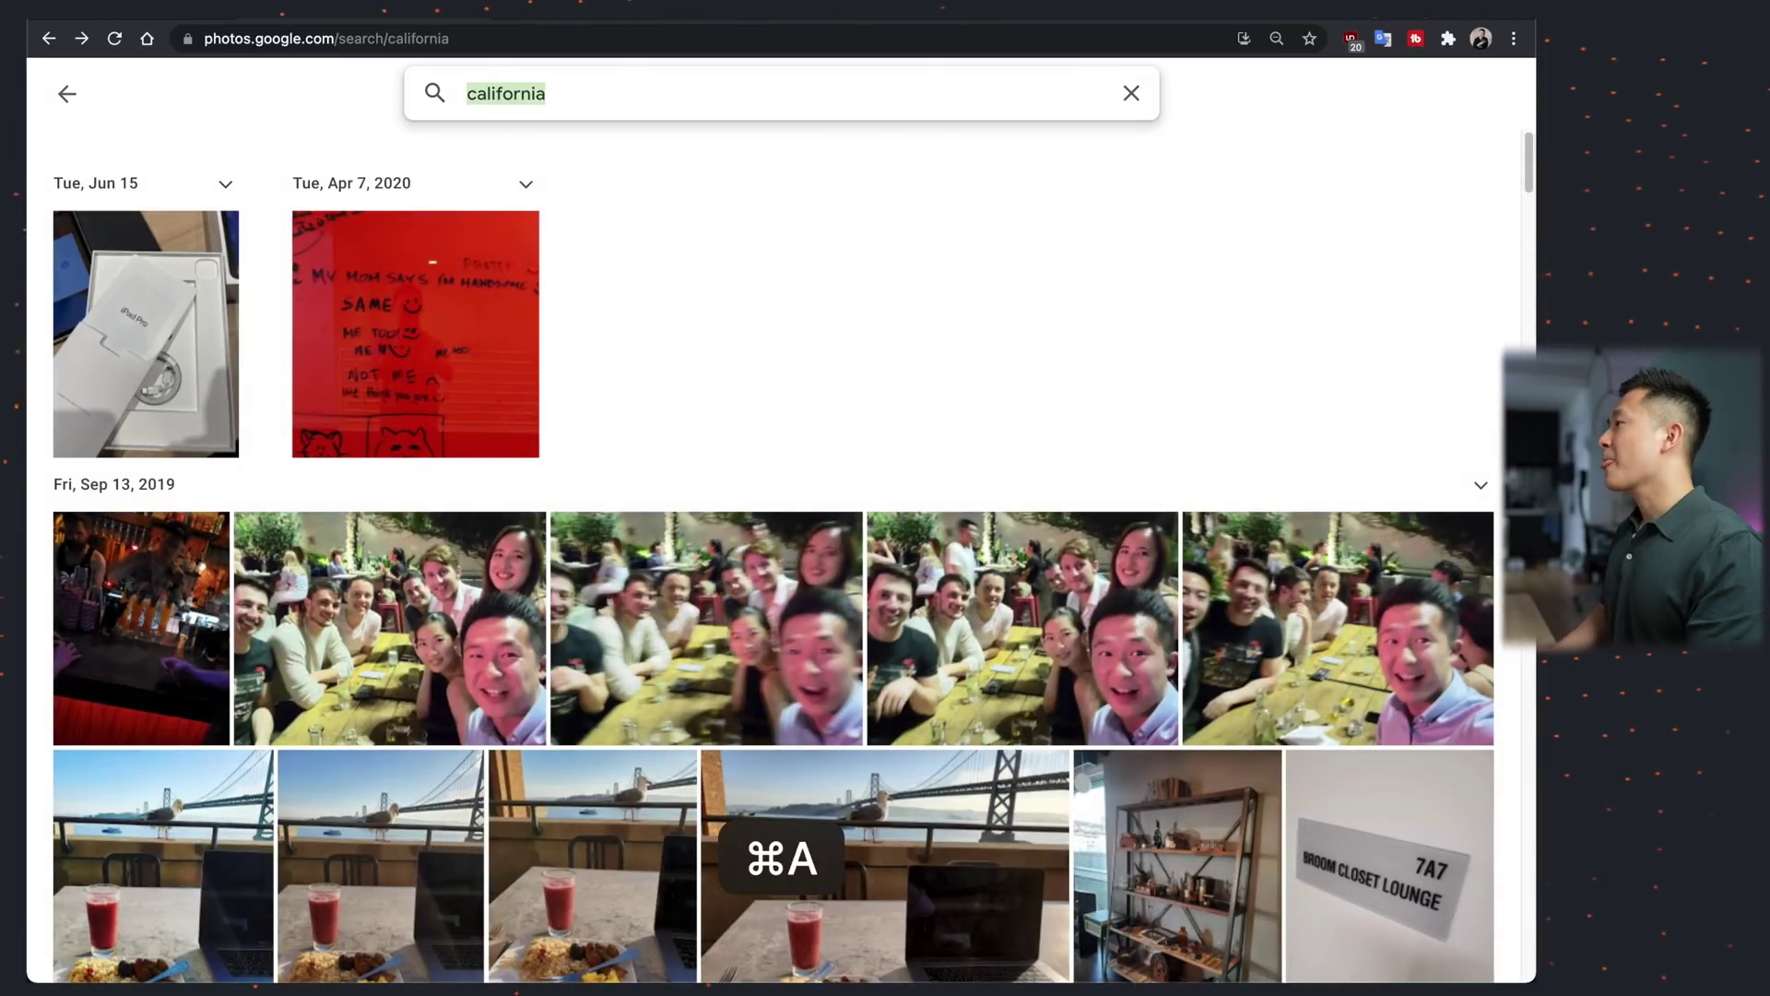
text(beijing)
key(Return)
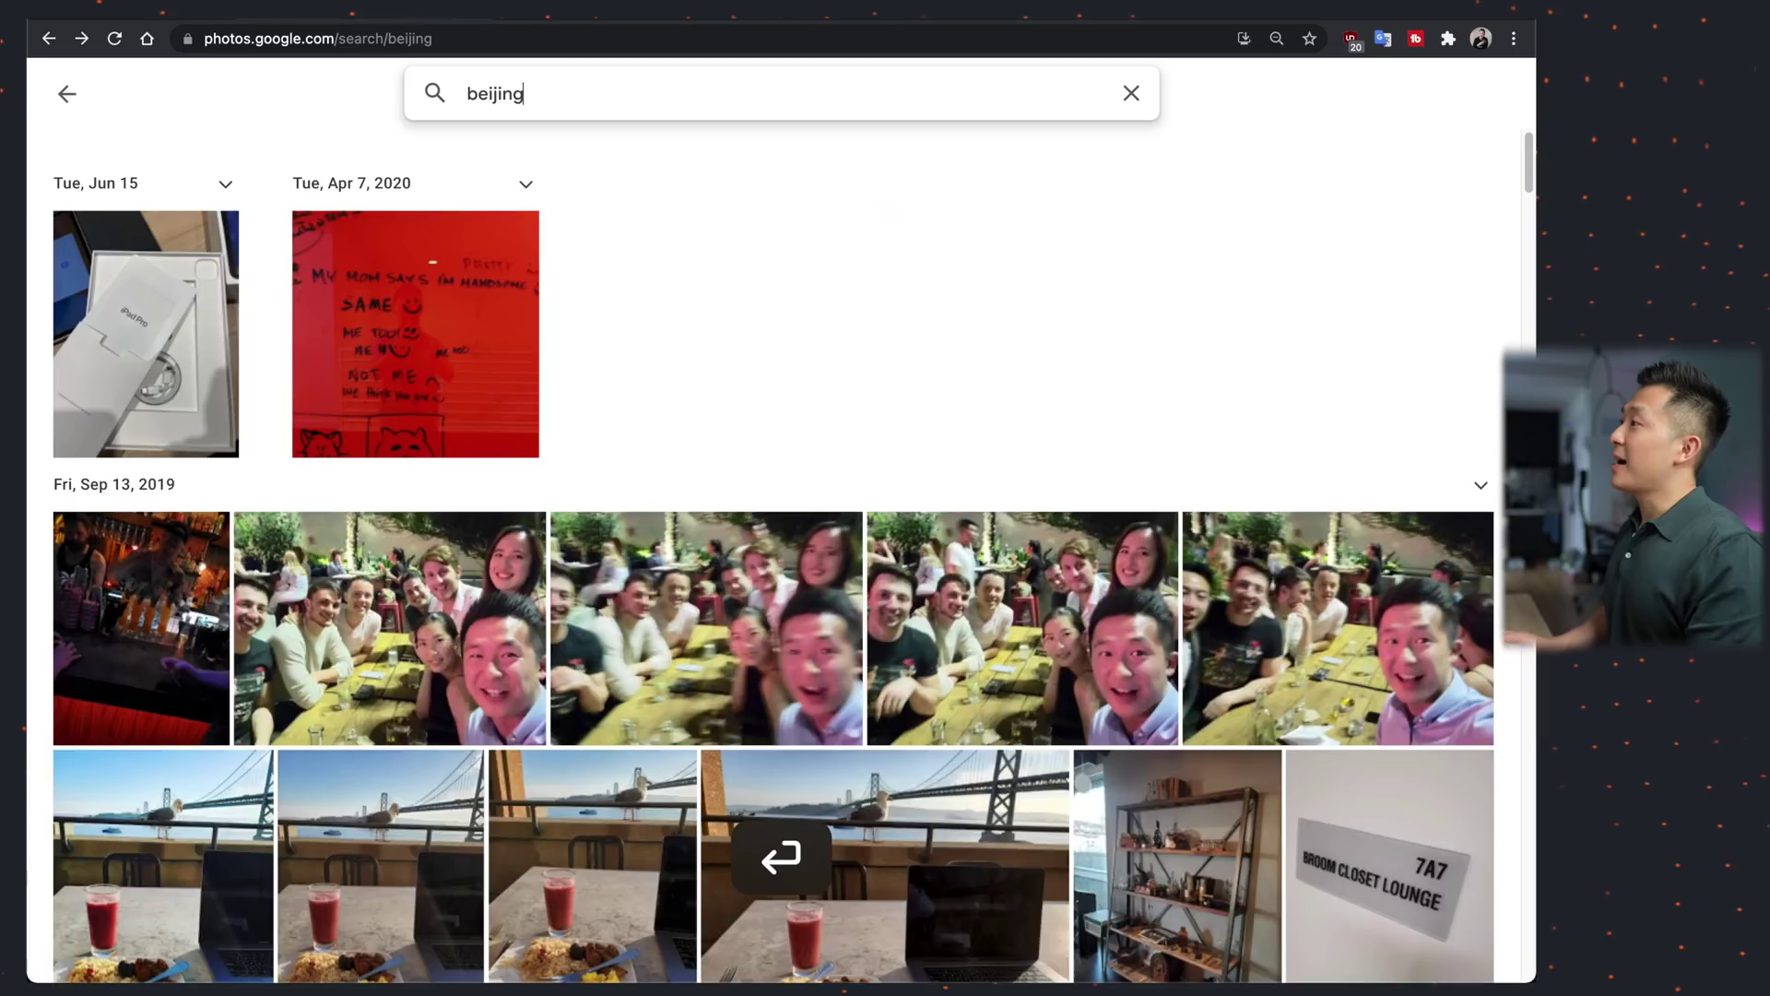
text(Hong Kong)
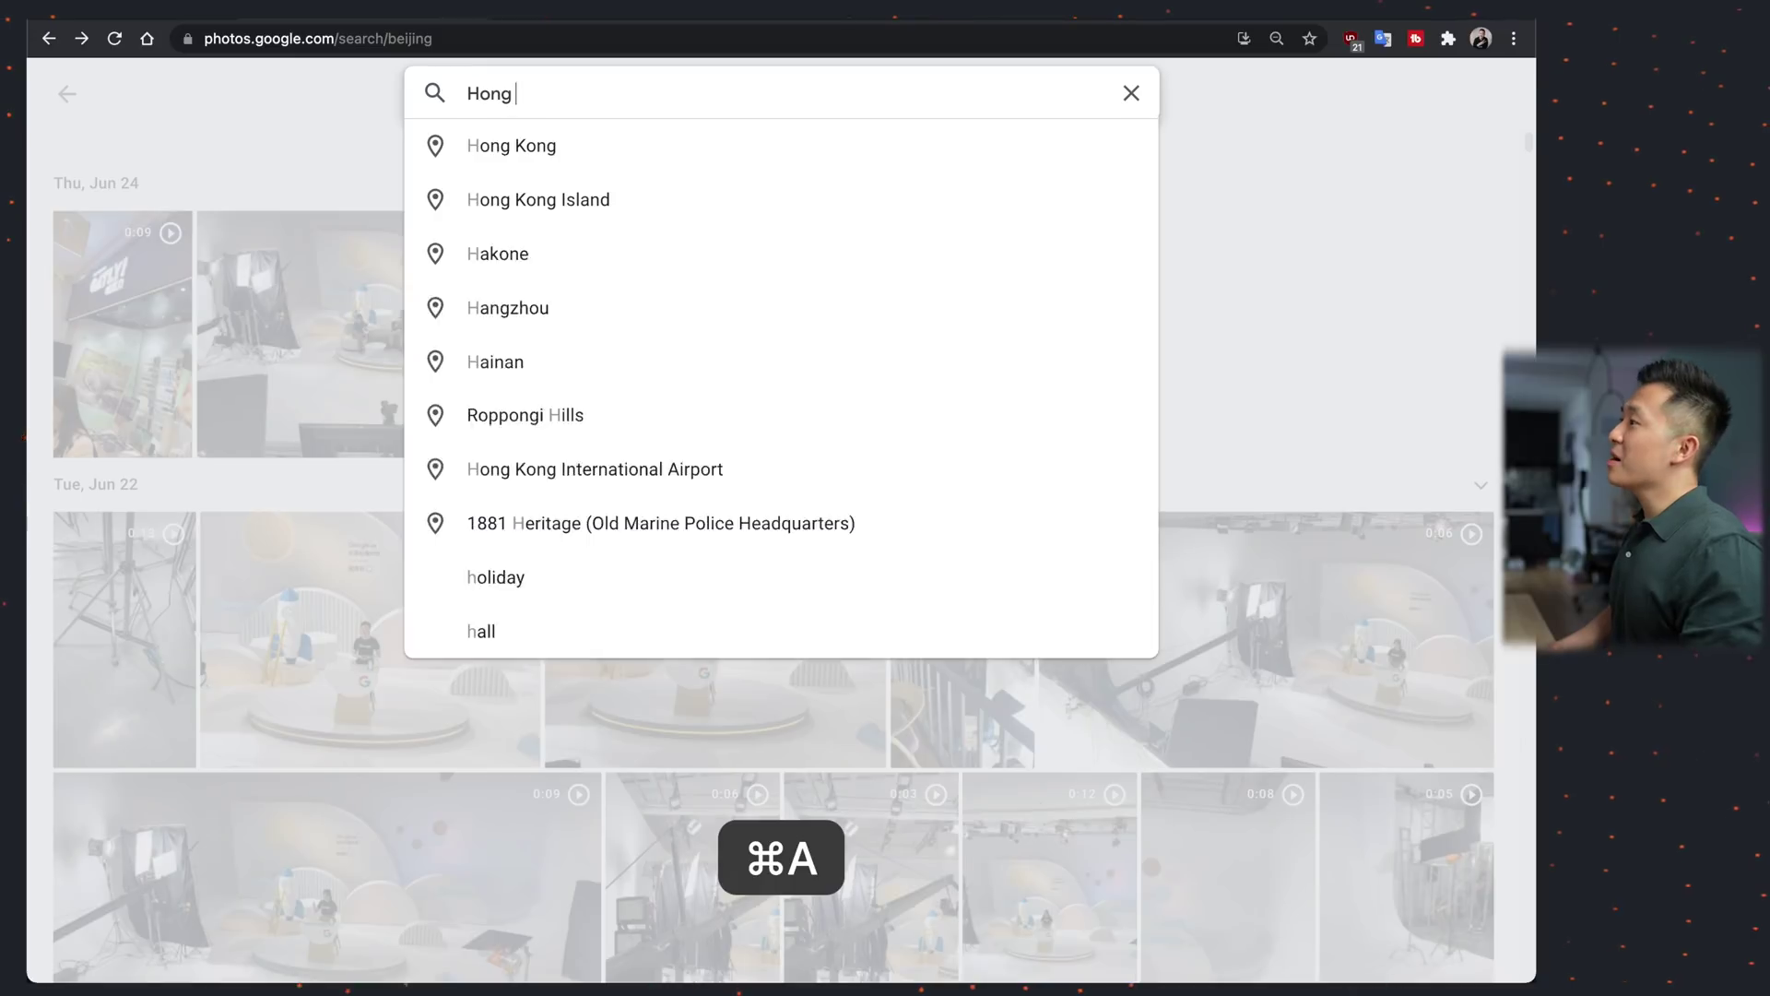
key(Return)
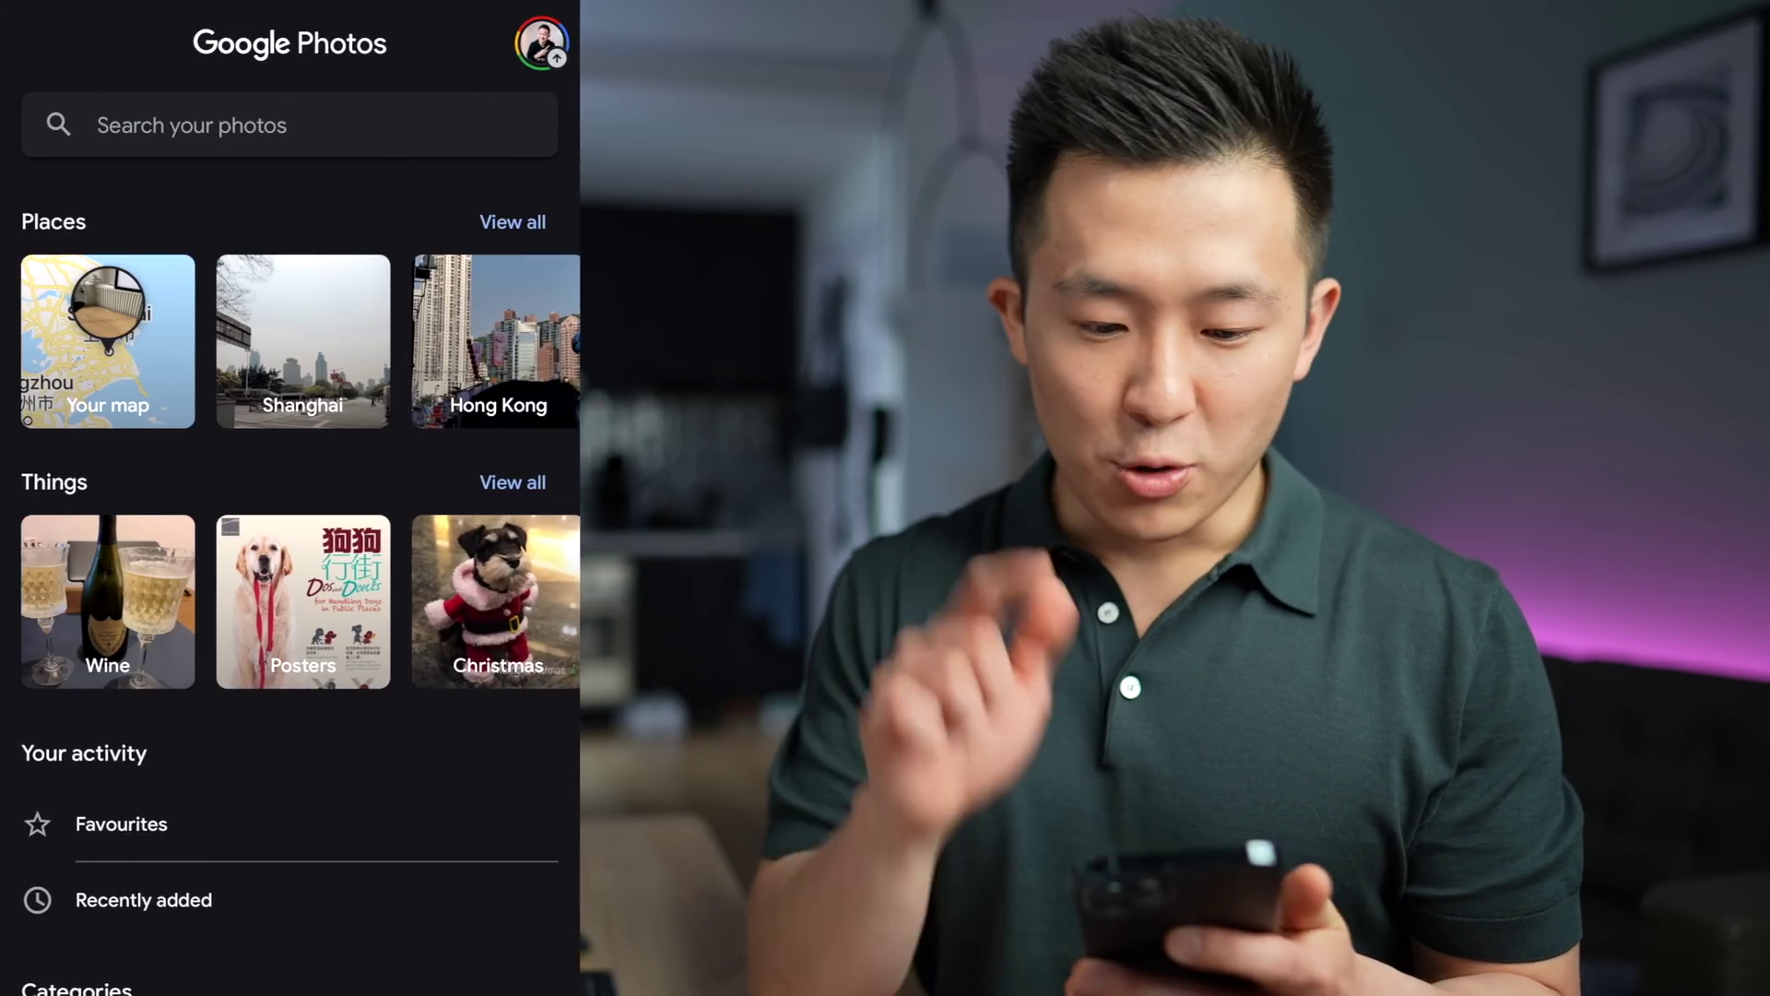
Step: Search 'scre' on the phone and open the Screenshots album suggestion
click(184, 124)
text(scree)
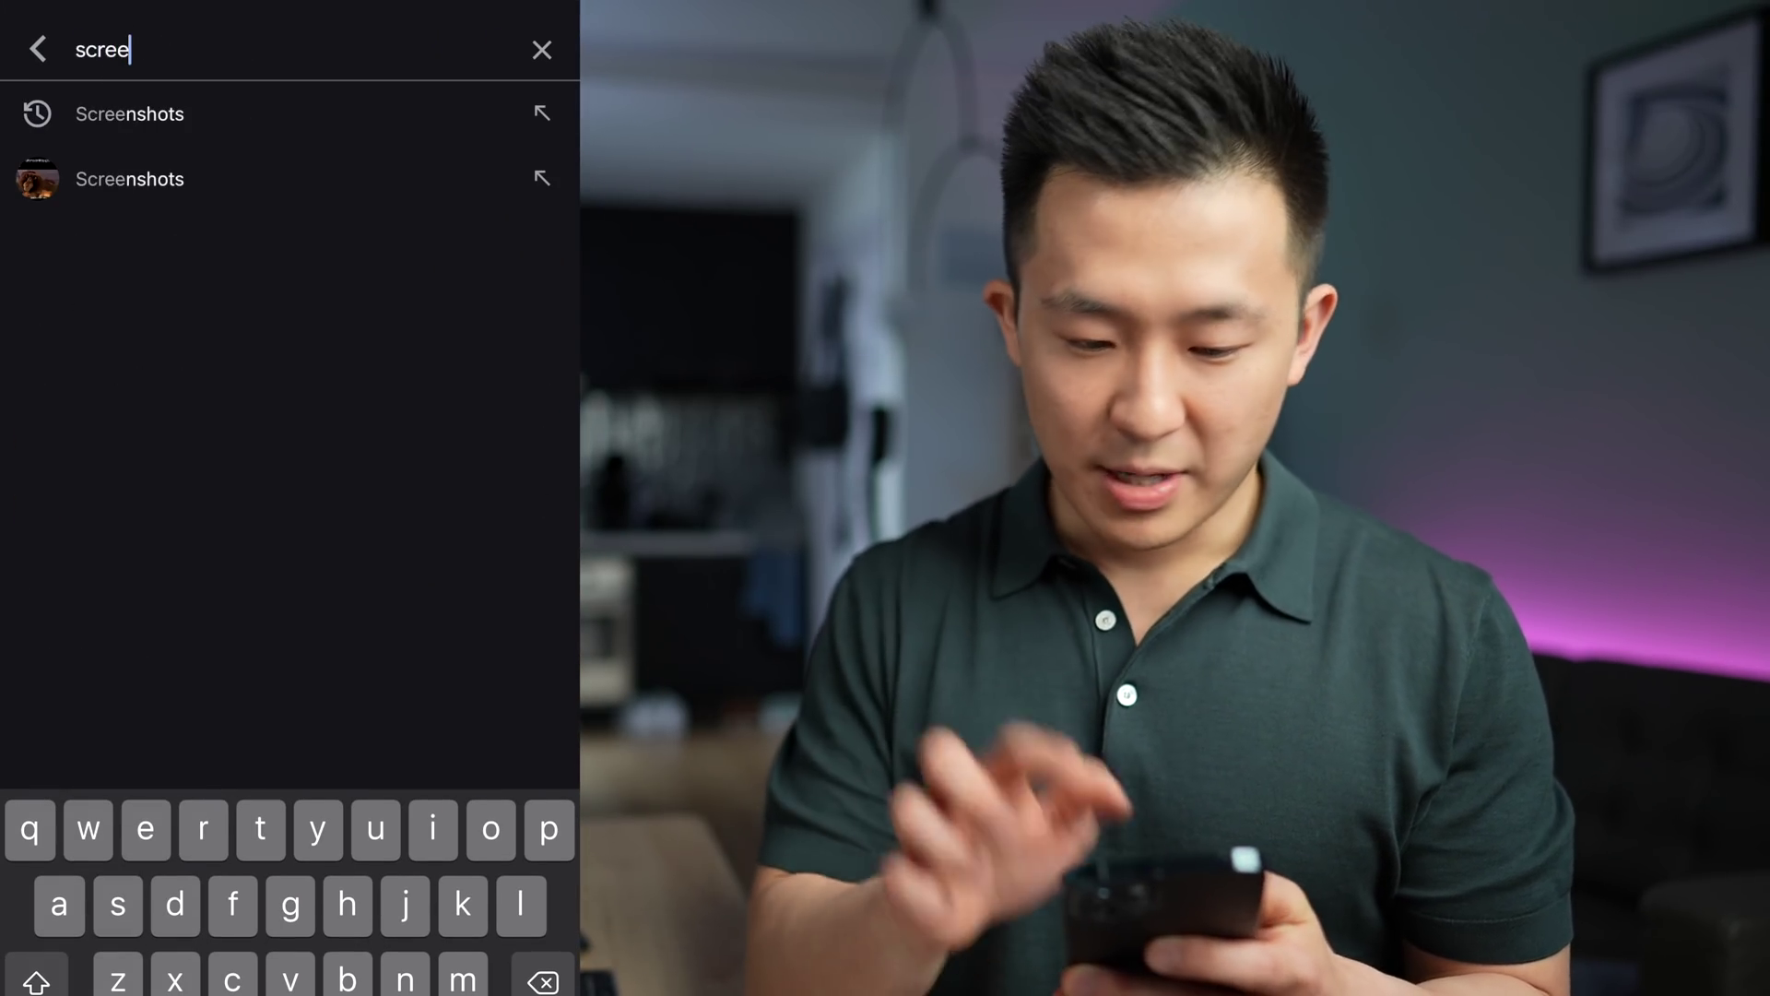
click(129, 179)
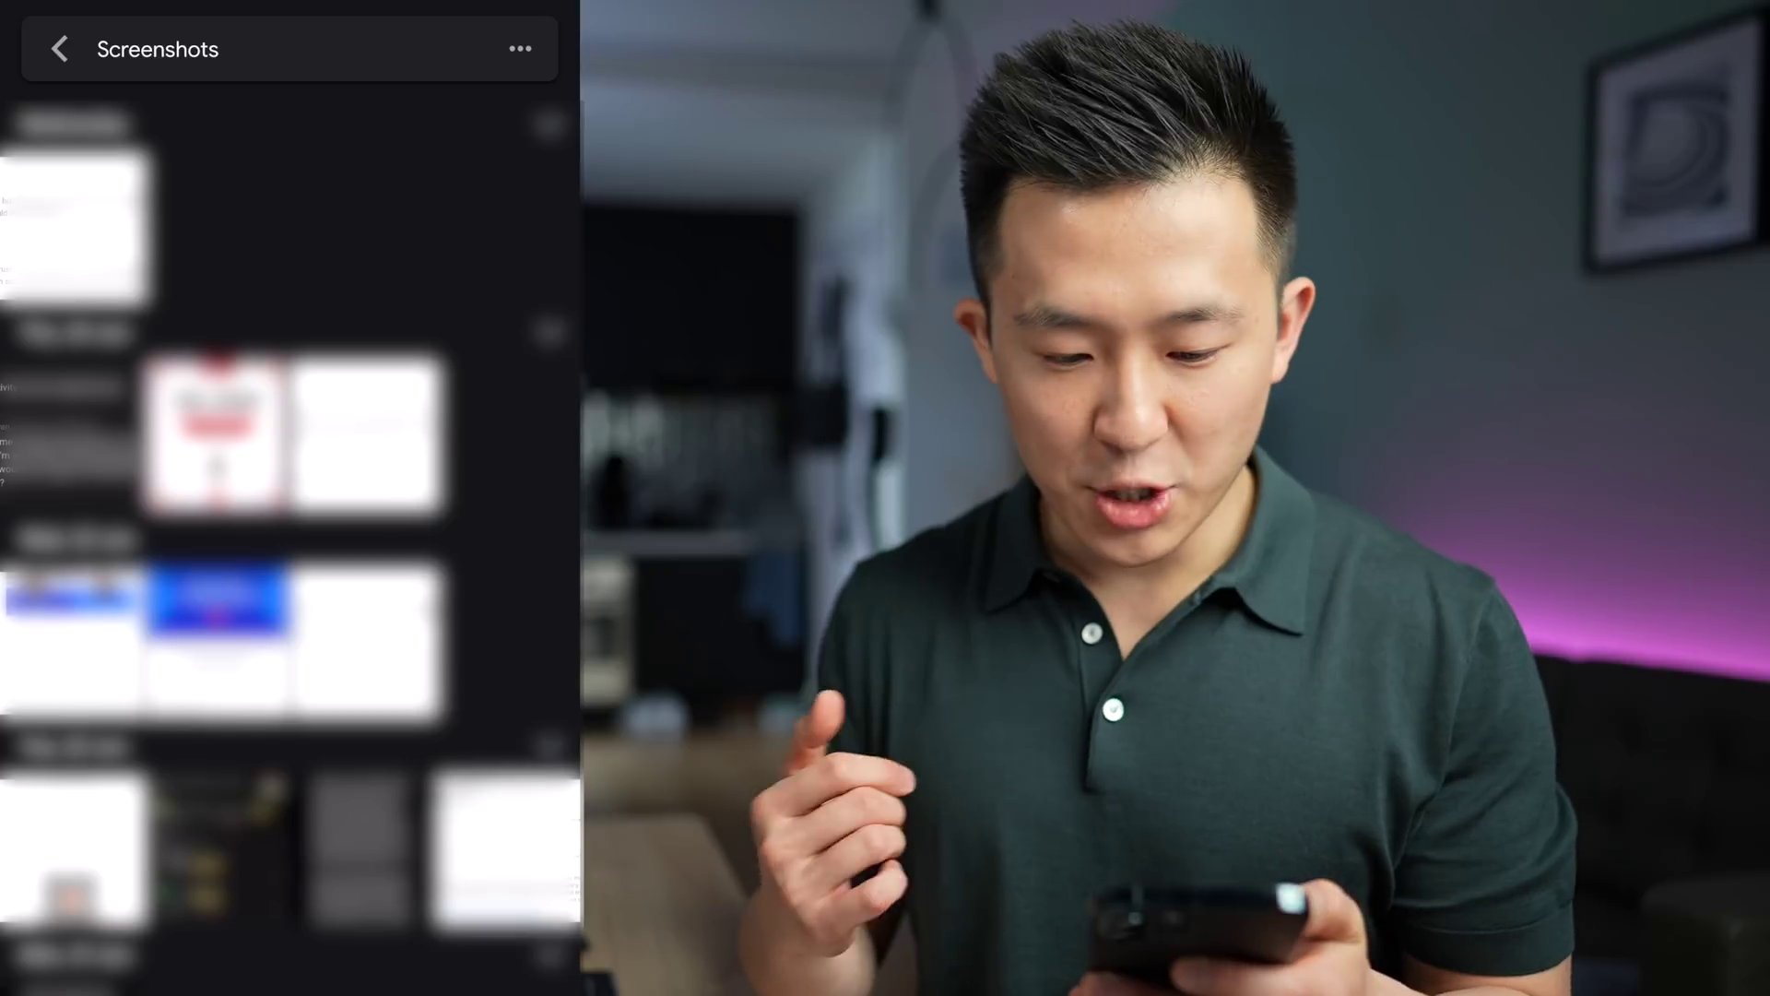